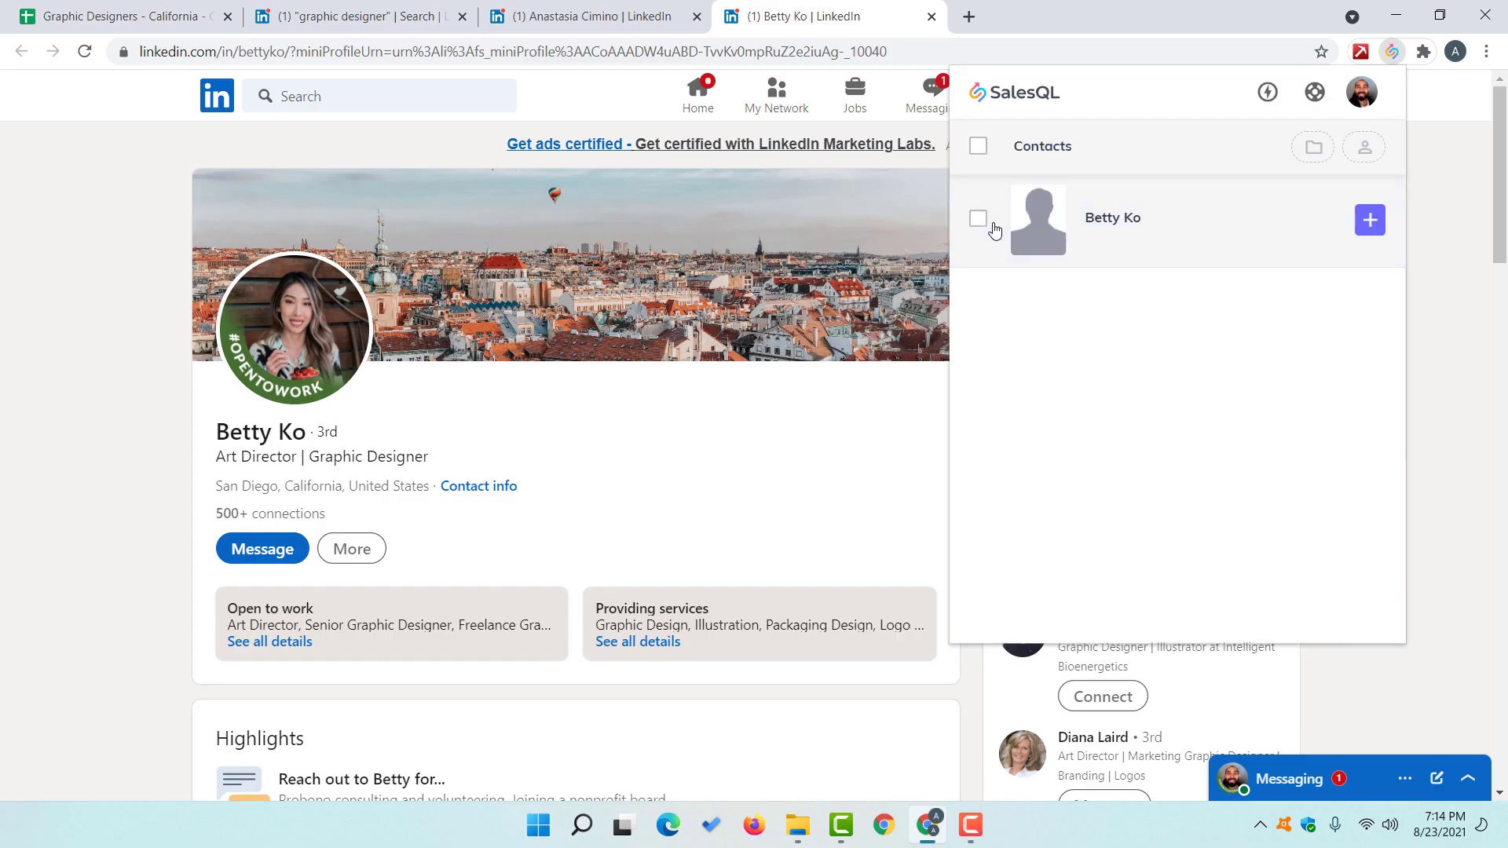
Step: Reveal the profiled designer's email addresses in SalesQL
{"action": "left_click", "coordinate": [1367, 220]}
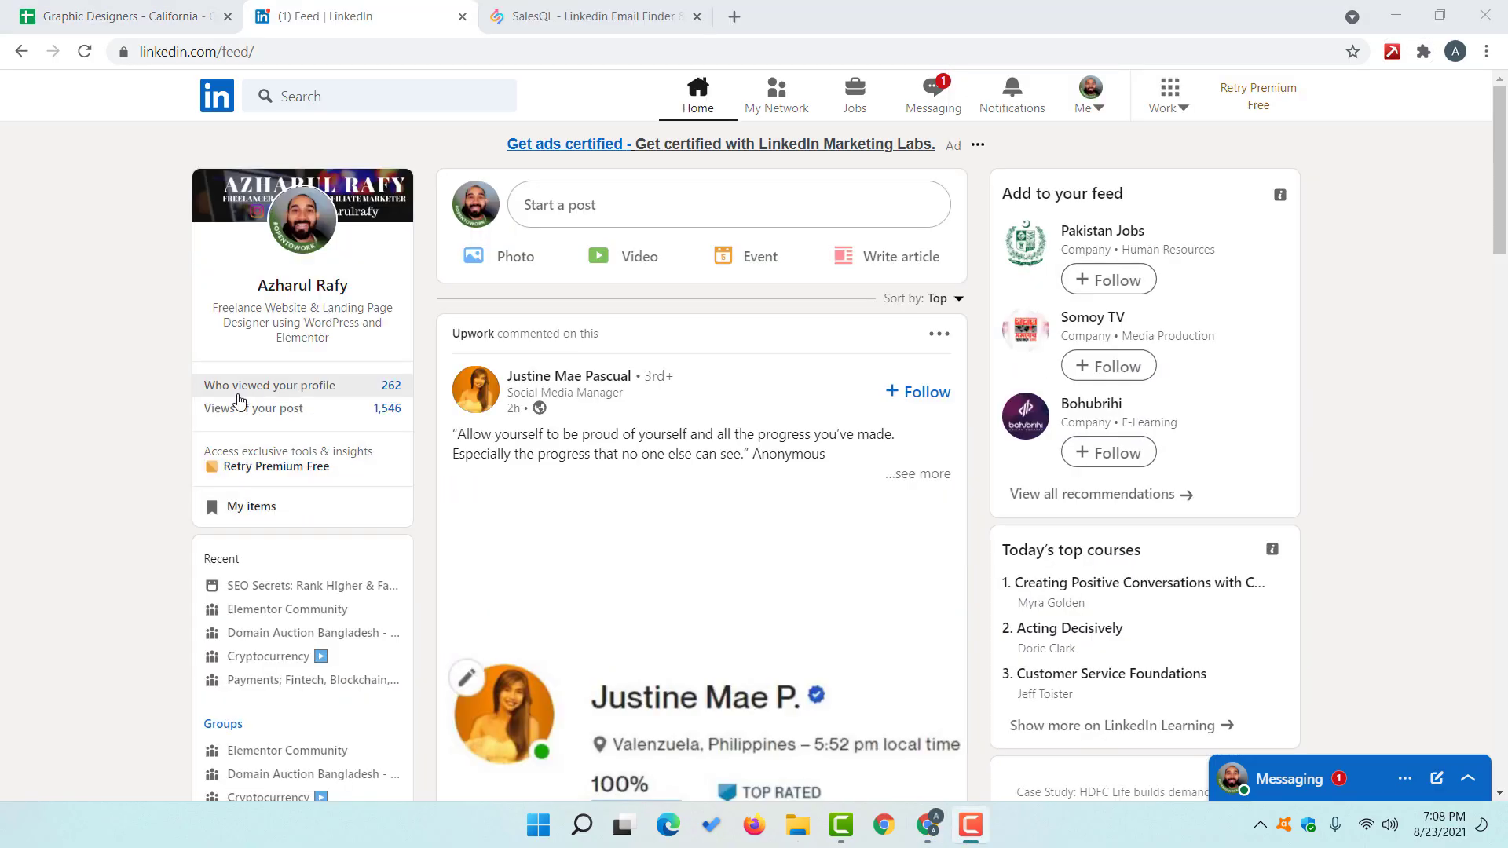
{"action": "scroll", "coordinate": [153, 552], "scroll_direction": "down", "scroll_amount": 3}
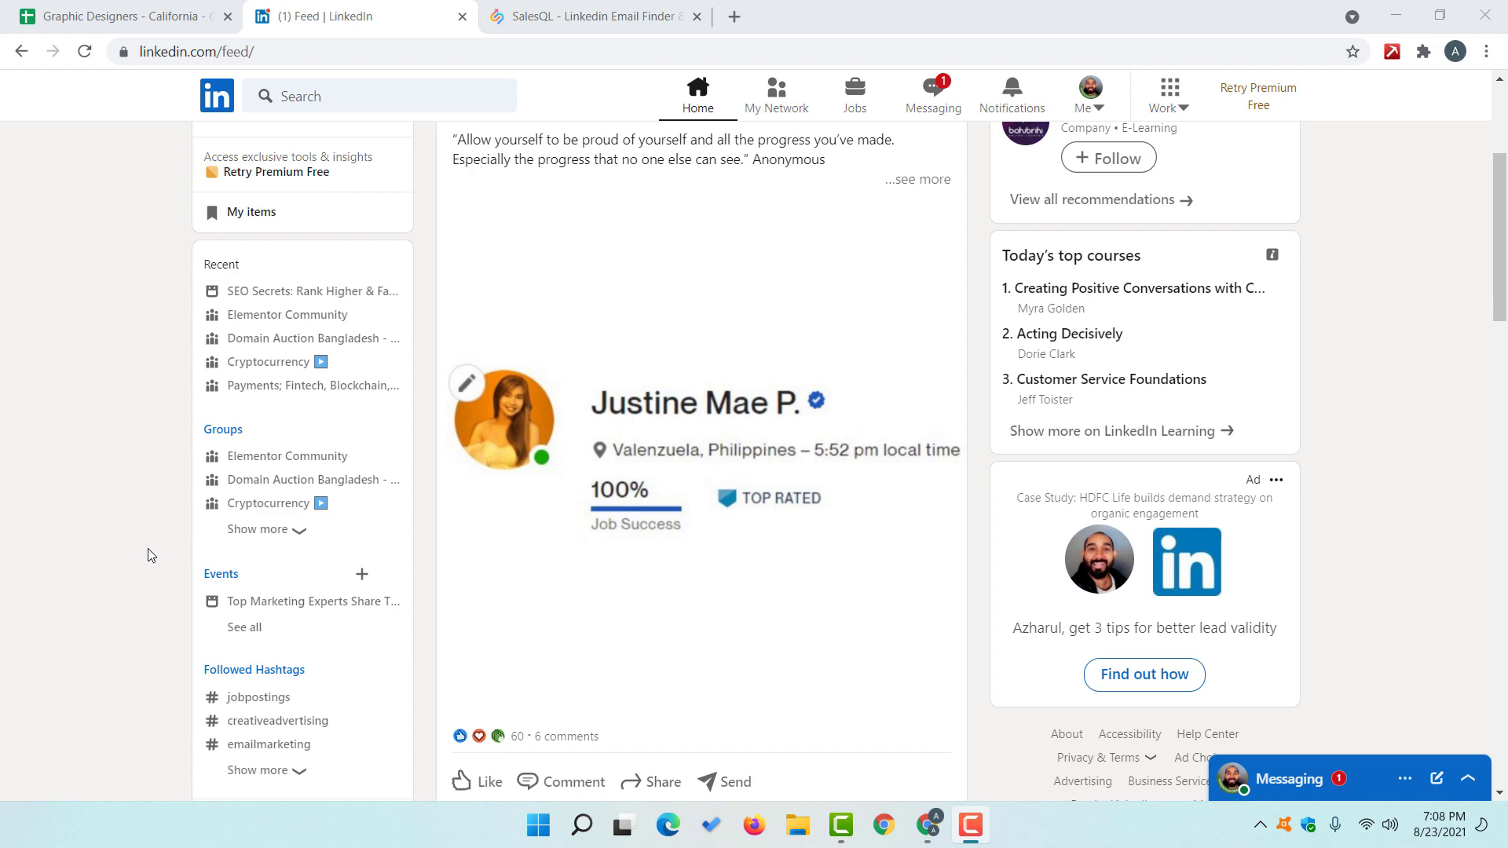
{"action": "scroll", "coordinate": [146, 548], "scroll_direction": "up", "scroll_amount": 3}
Step: Show the Graphic Designers - California sheet's Linkedin Profile and Email columns
{"action": "left_click", "coordinate": [135, 16]}
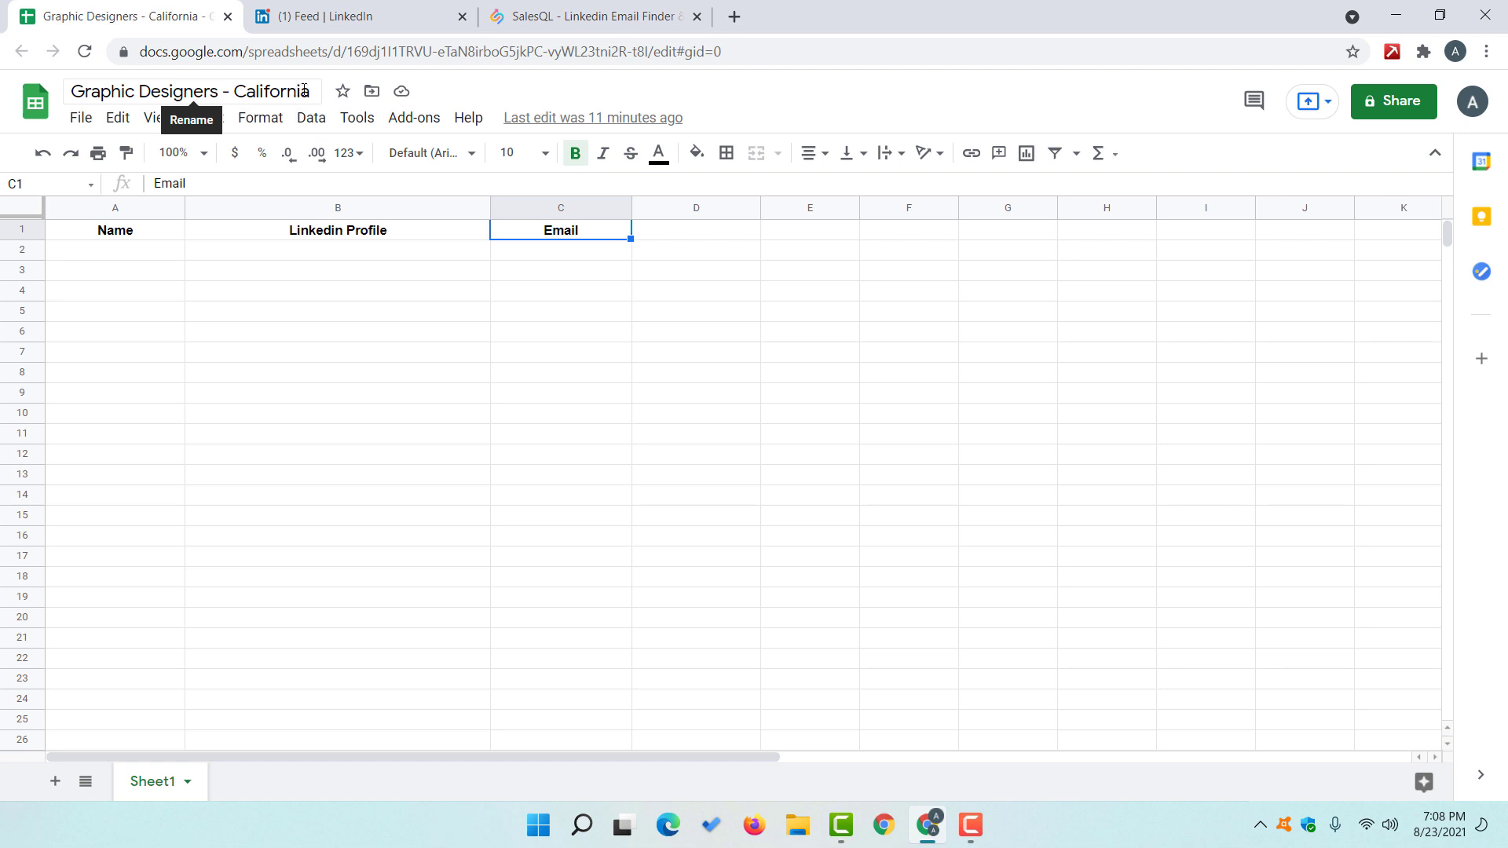
{"action": "left_click", "coordinate": [298, 238]}
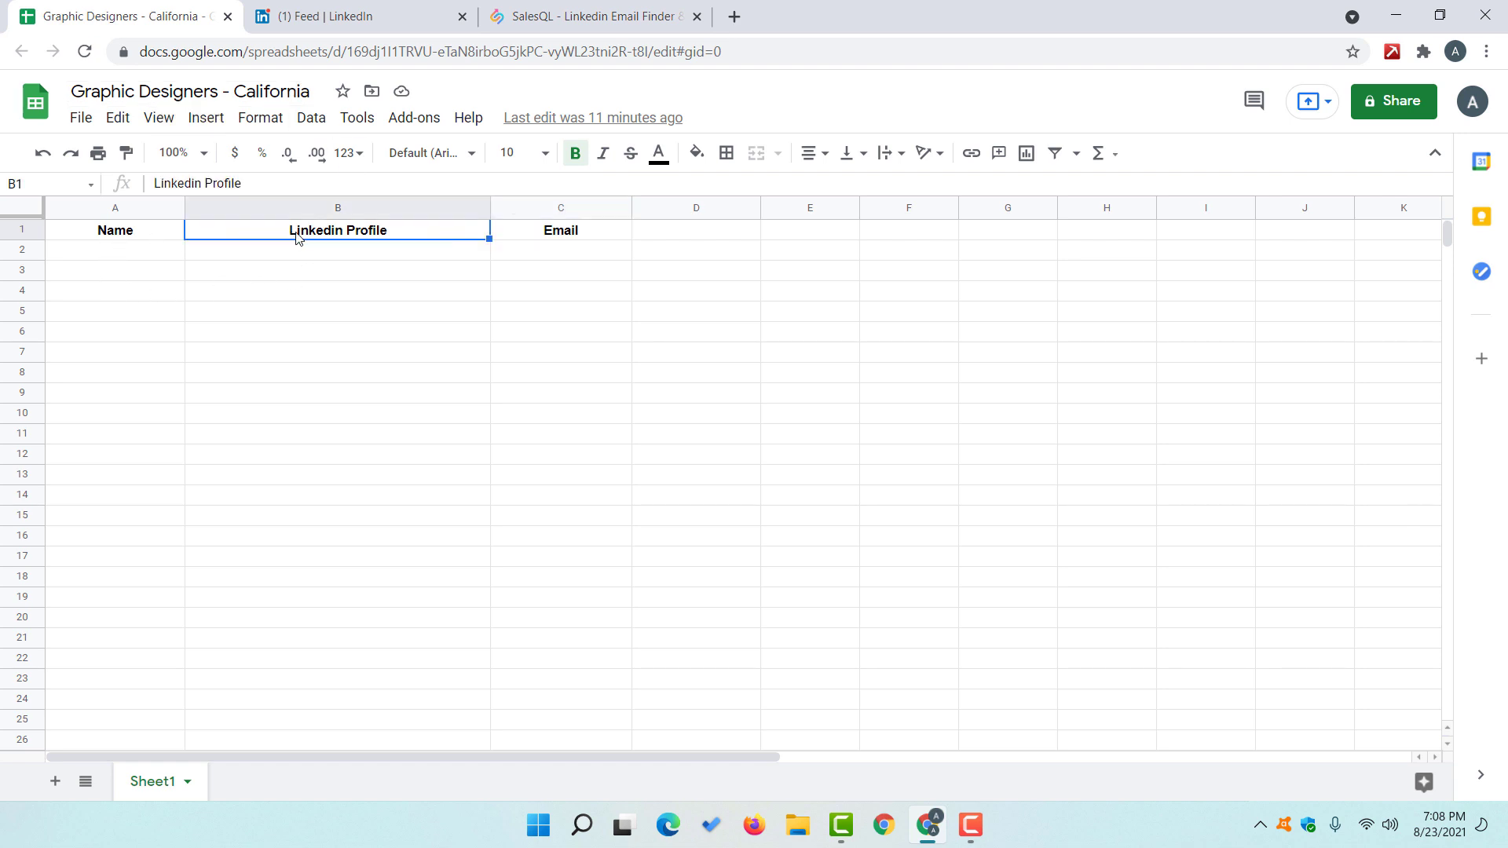
{"action": "left_click", "coordinate": [556, 238]}
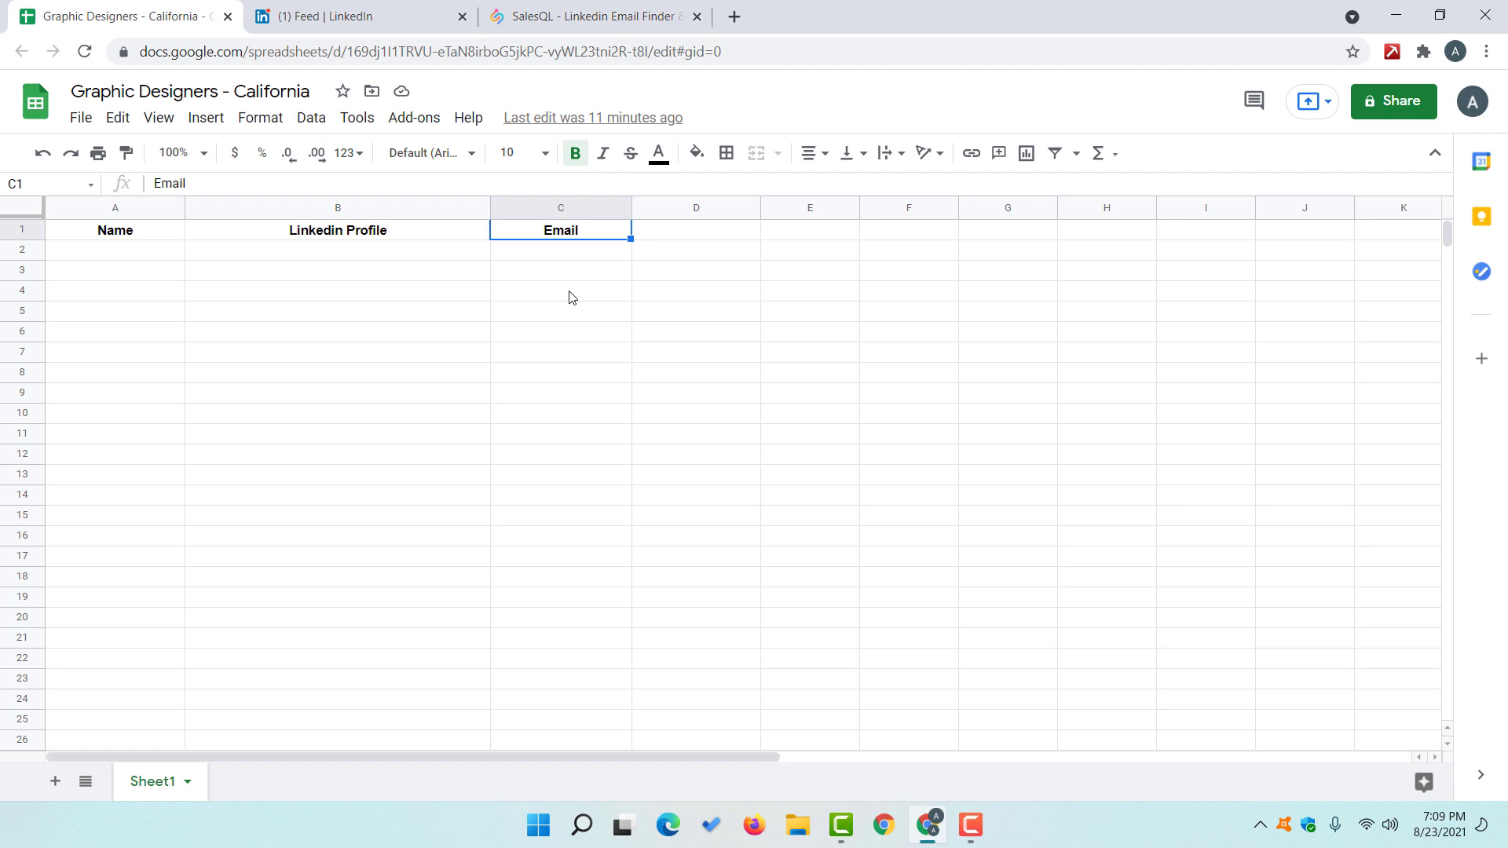
Step: From the LinkedIn home feed, search People for 'graphic designer'
{"action": "left_click", "coordinate": [363, 17]}
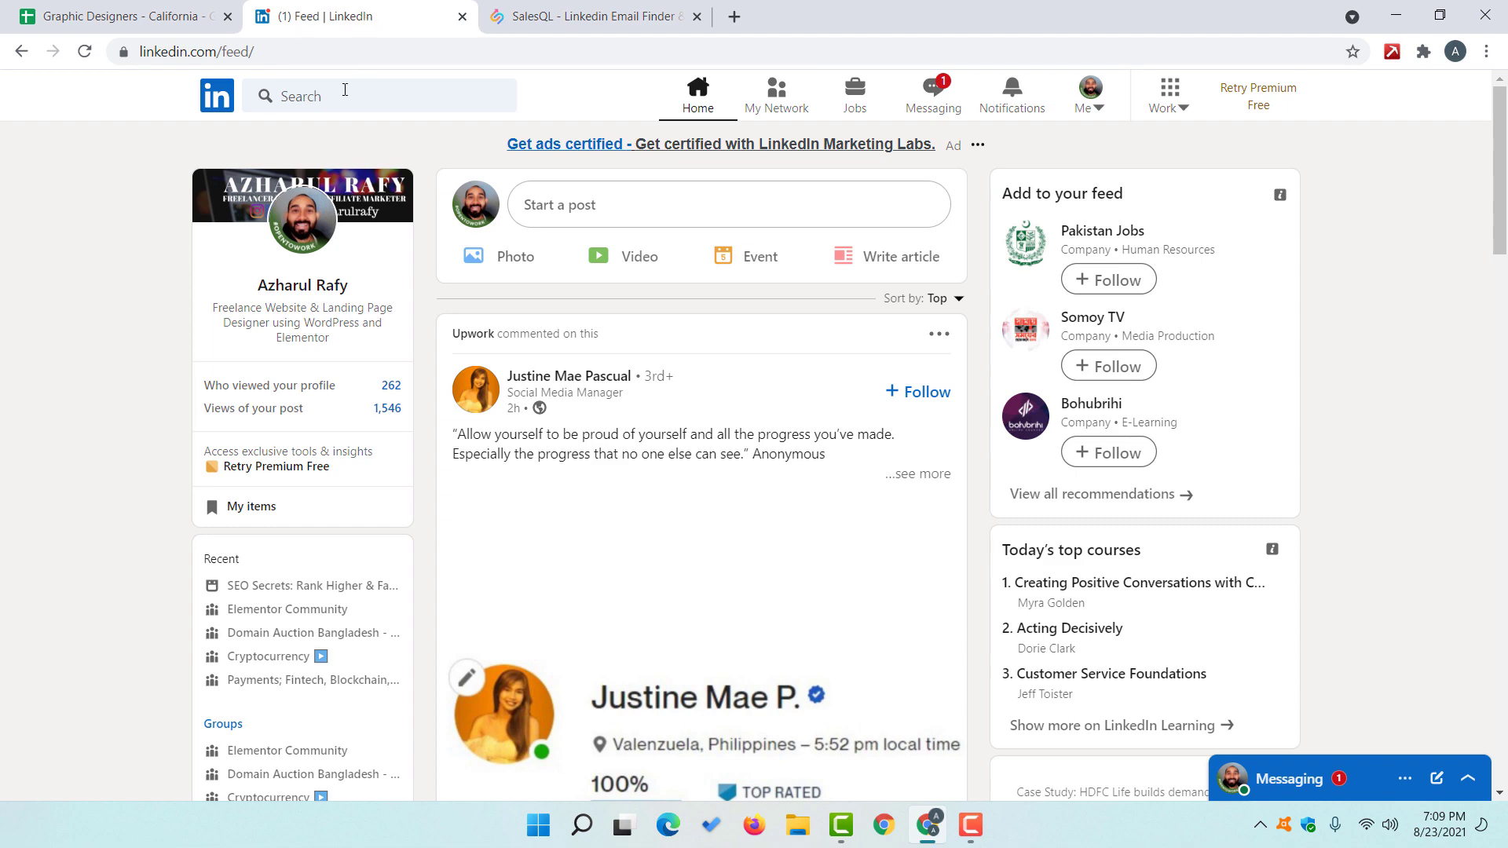
{"action": "left_click", "coordinate": [367, 90]}
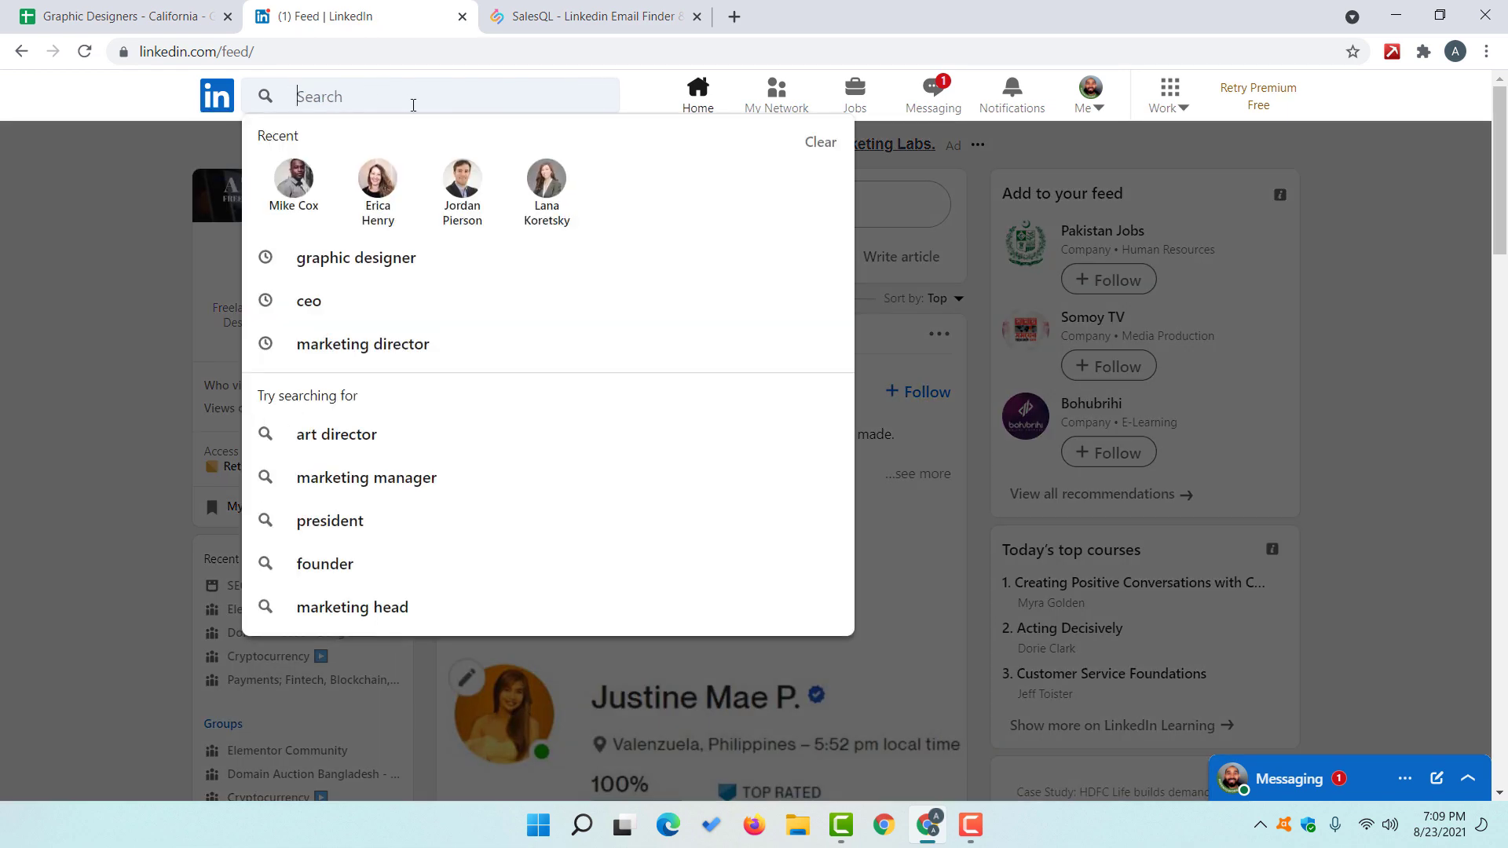
{"action": "type", "text": "graph"}
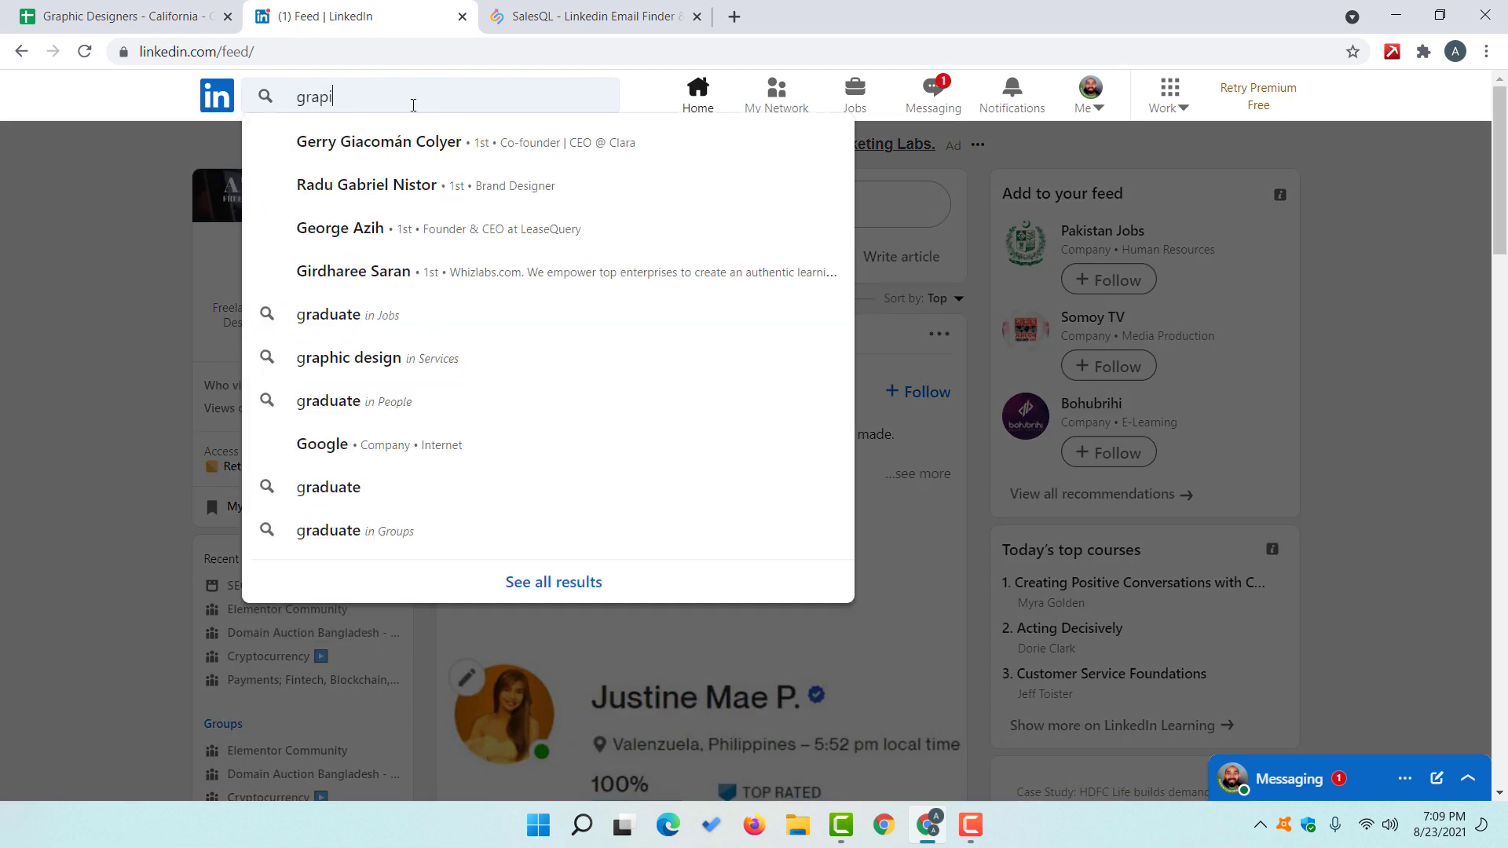
{"action": "type", "text": "ic designer"}
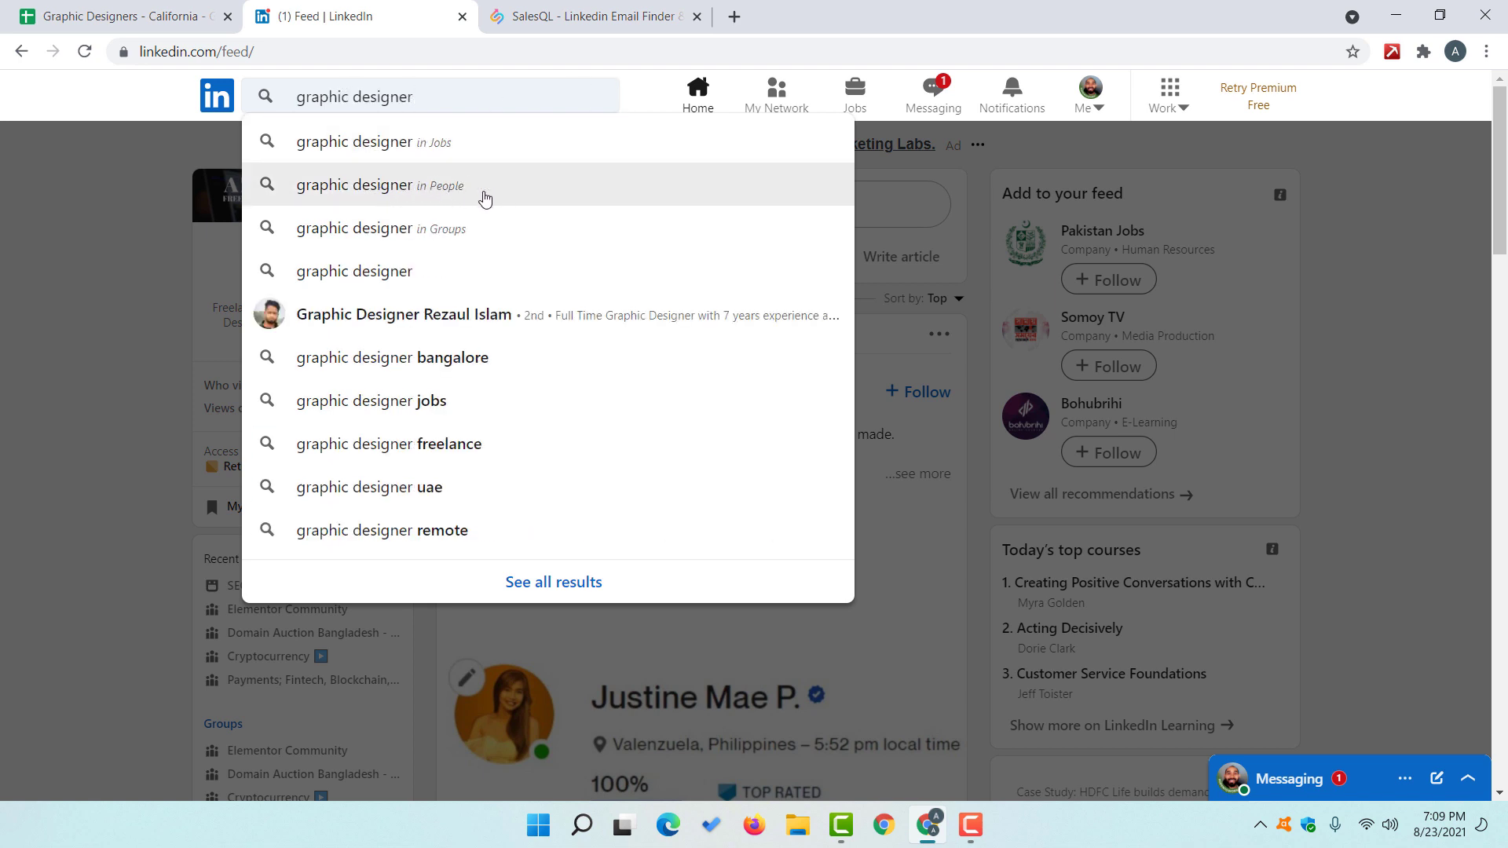
{"action": "left_click", "coordinate": [517, 197]}
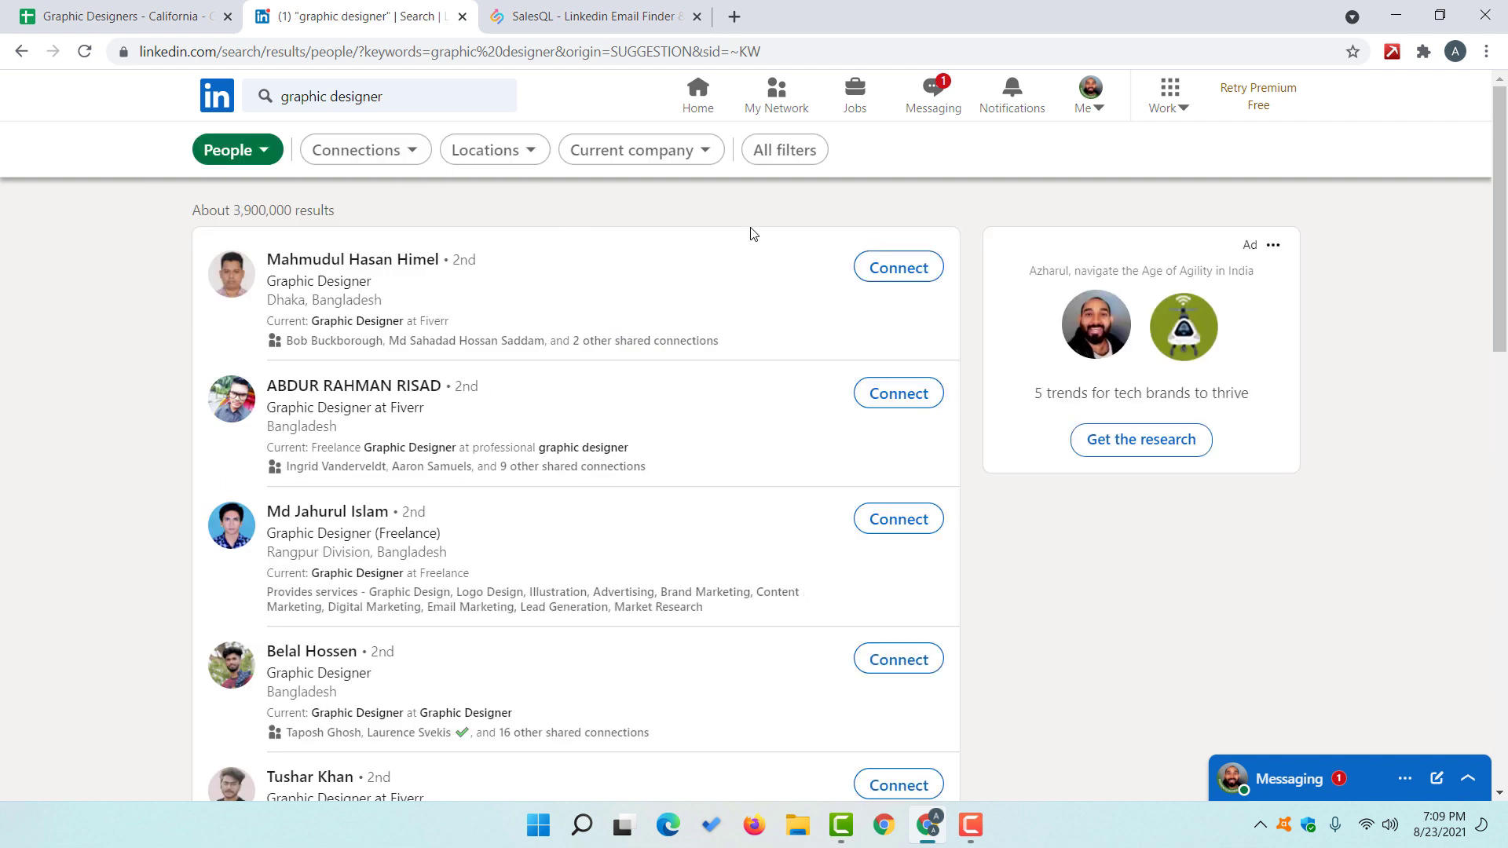
Step: In All filters, limit connections to 2nd and 3rd+ only
{"action": "left_click", "coordinate": [779, 160]}
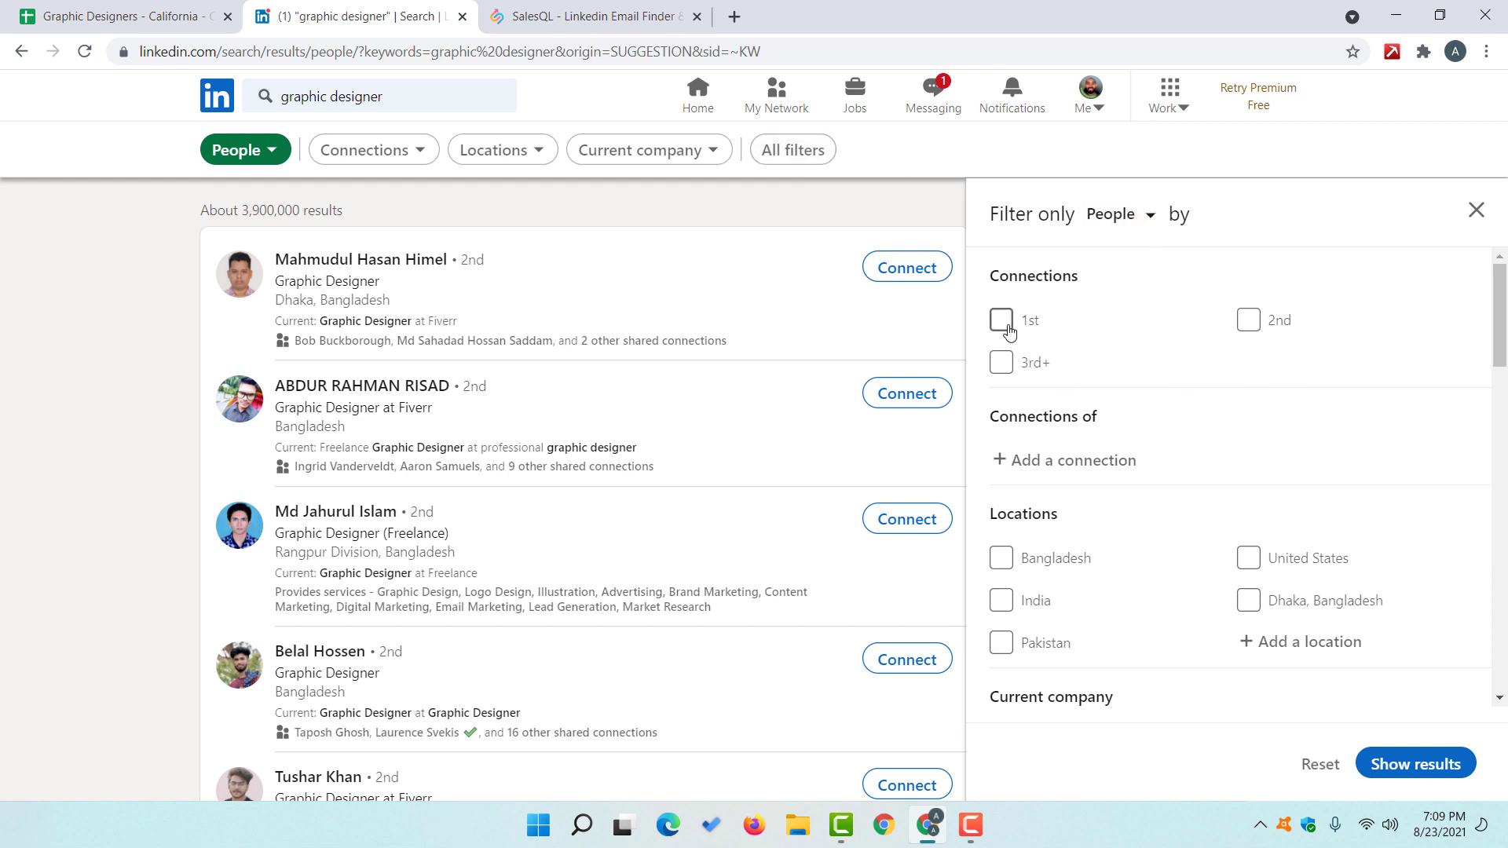
{"action": "left_click", "coordinate": [1001, 319]}
{"action": "left_click", "coordinate": [1248, 320]}
{"action": "left_click", "coordinate": [1009, 367]}
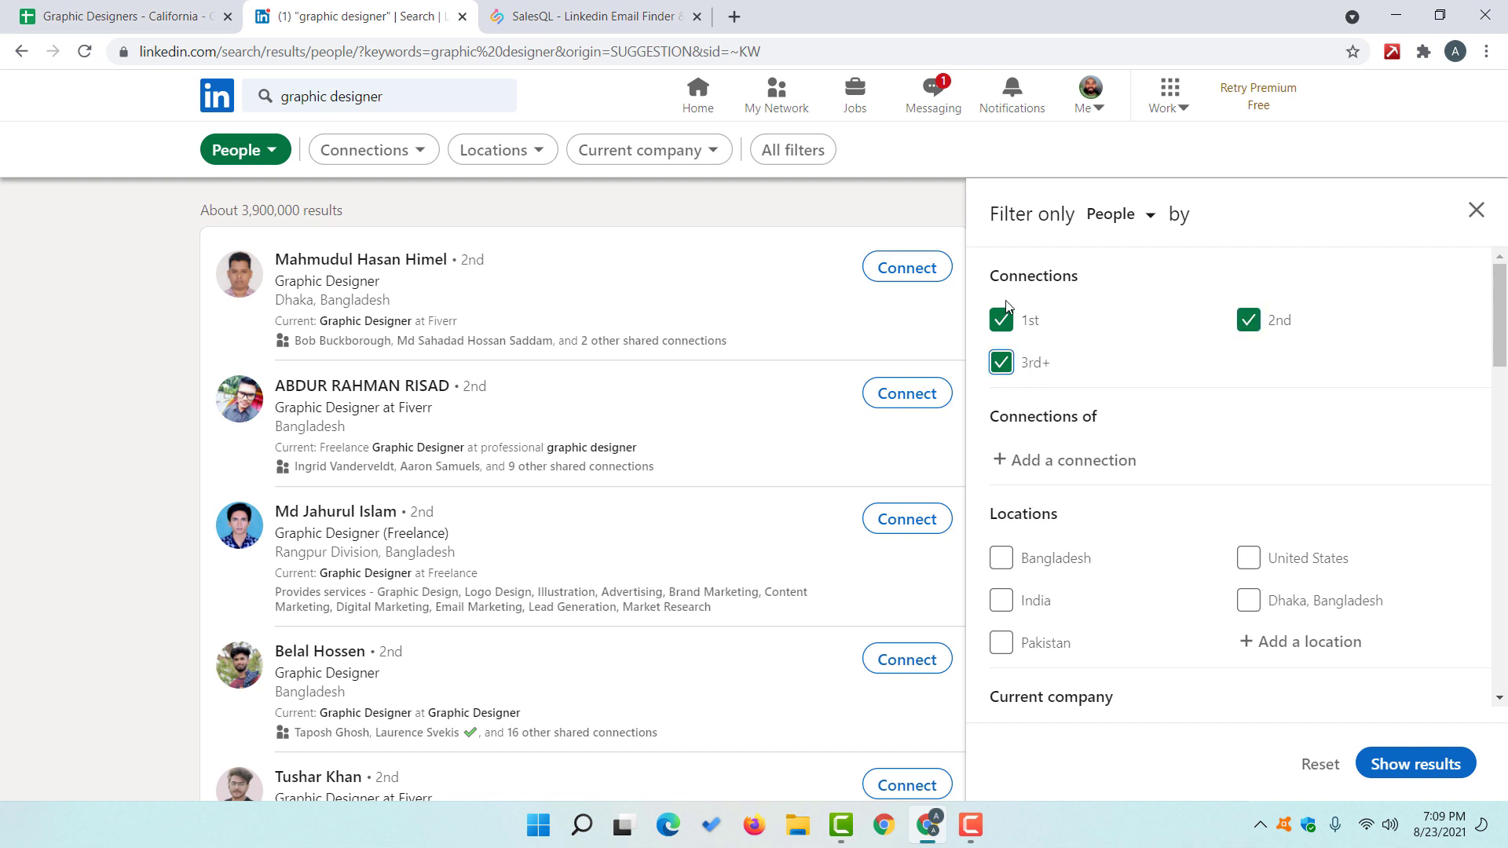
{"action": "left_click", "coordinate": [1010, 327]}
{"action": "scroll", "coordinate": [1282, 333], "scroll_direction": "down", "scroll_amount": 3}
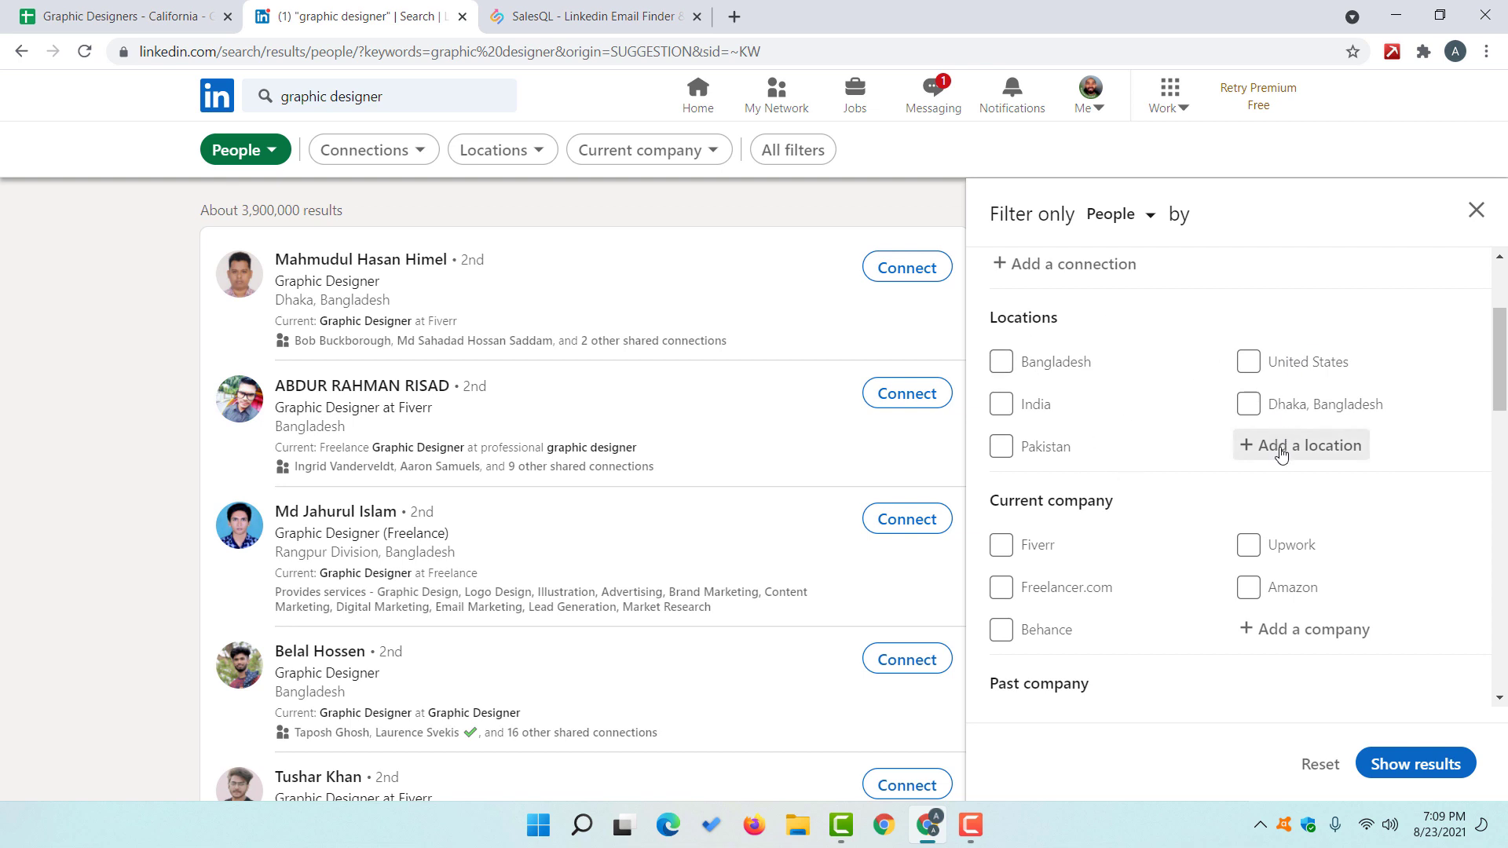
Step: Add California, United States as the location filter
{"action": "left_click", "coordinate": [1278, 445]}
{"action": "type", "text": "cali"}
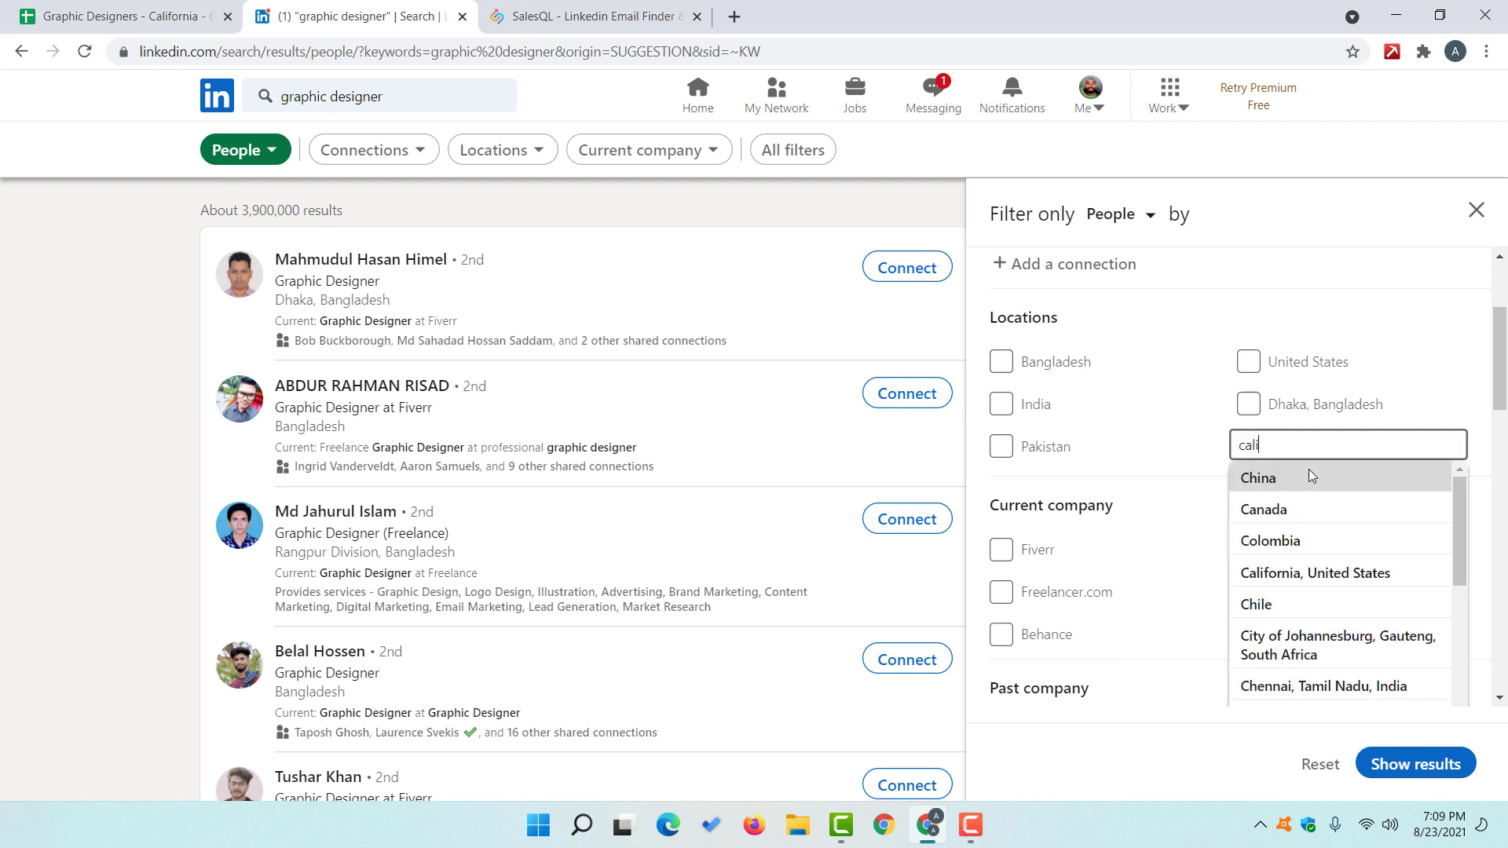
{"action": "type", "text": "forn"}
{"action": "left_click", "coordinate": [1309, 476]}
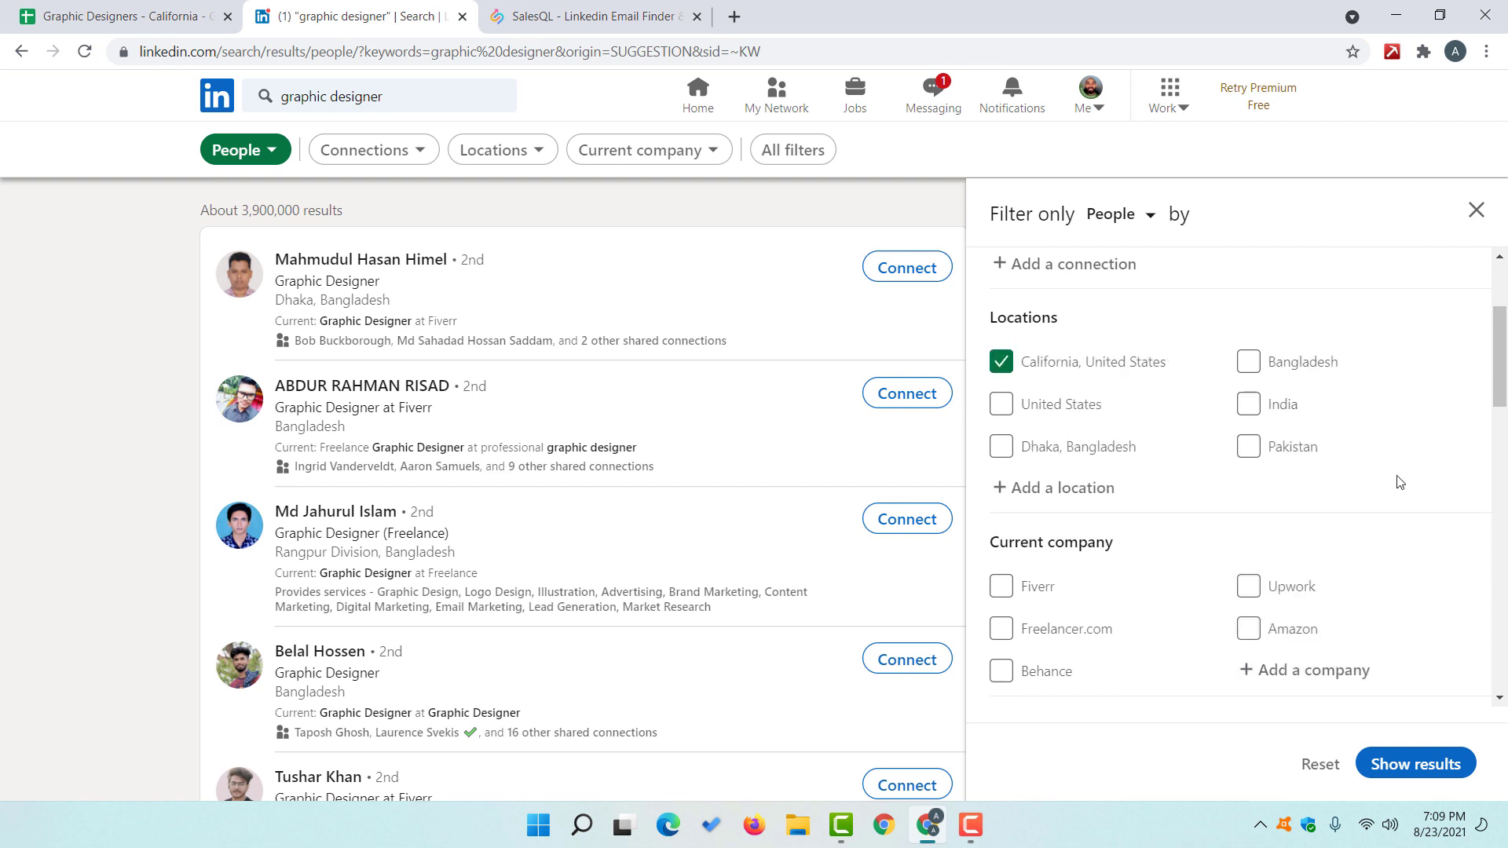
{"action": "scroll", "coordinate": [1330, 399], "scroll_direction": "down", "scroll_amount": 3}
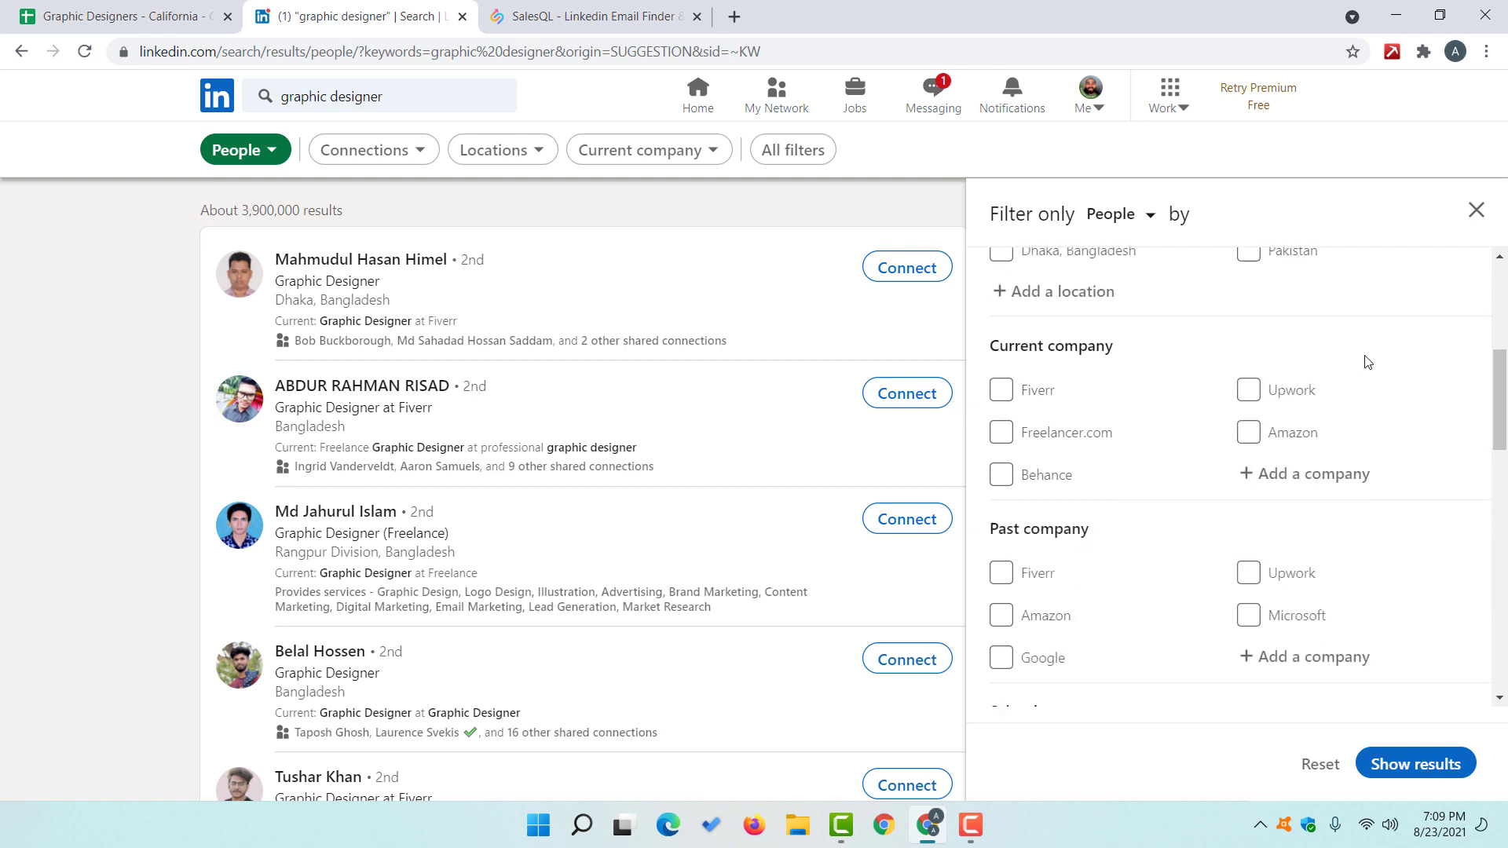
{"action": "scroll", "coordinate": [1372, 377], "scroll_direction": "down", "scroll_amount": 5}
{"action": "scroll", "coordinate": [1377, 444], "scroll_direction": "up", "scroll_amount": 1}
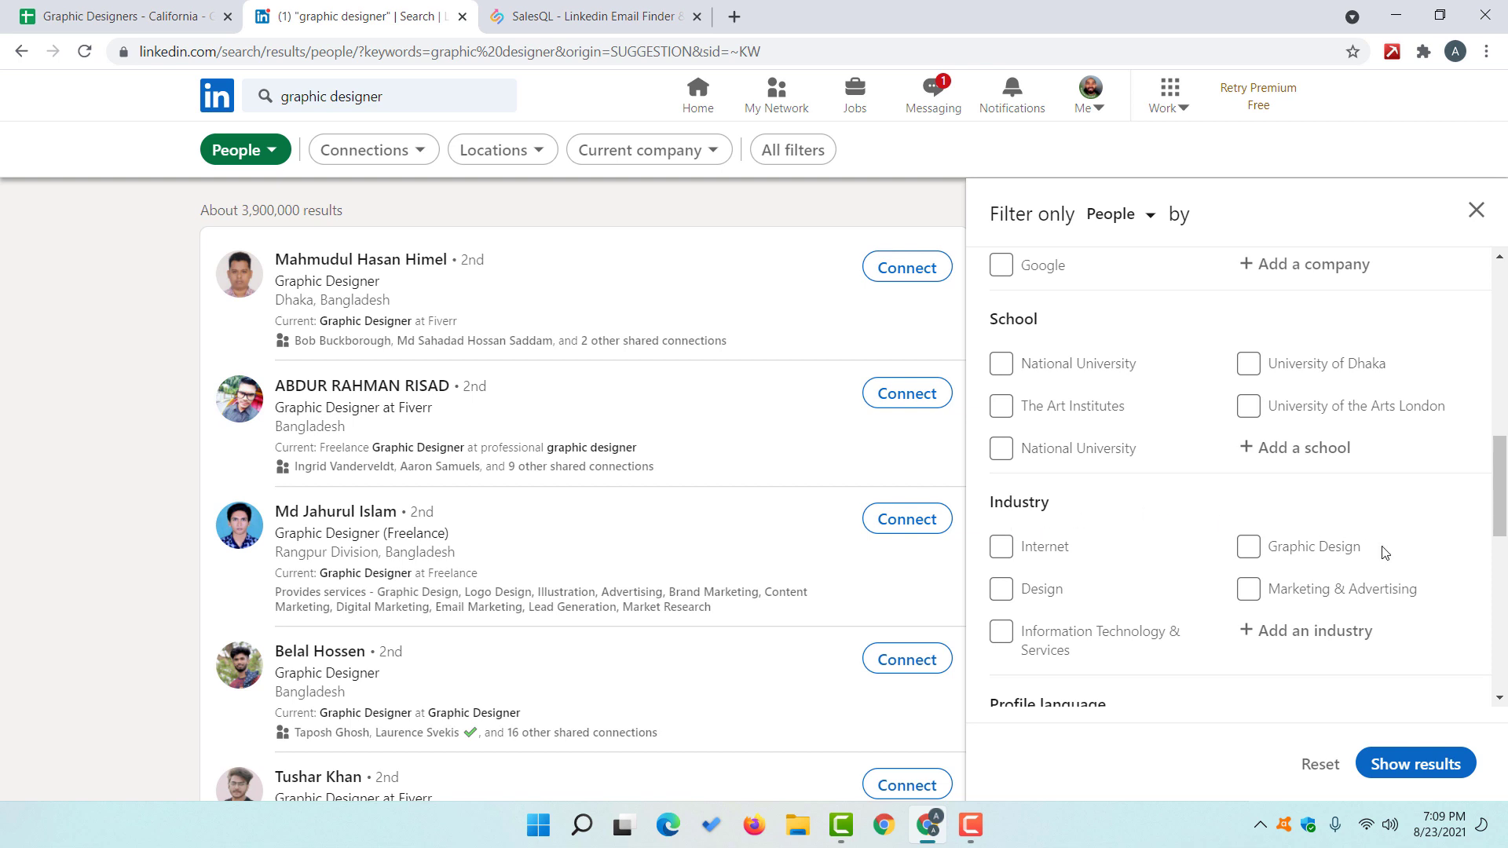
Step: Filter industries to Graphic Design and Design, and profile language to English
{"action": "left_click", "coordinate": [1318, 556]}
{"action": "left_click", "coordinate": [1043, 589]}
{"action": "scroll", "coordinate": [1141, 526], "scroll_direction": "down", "scroll_amount": 4}
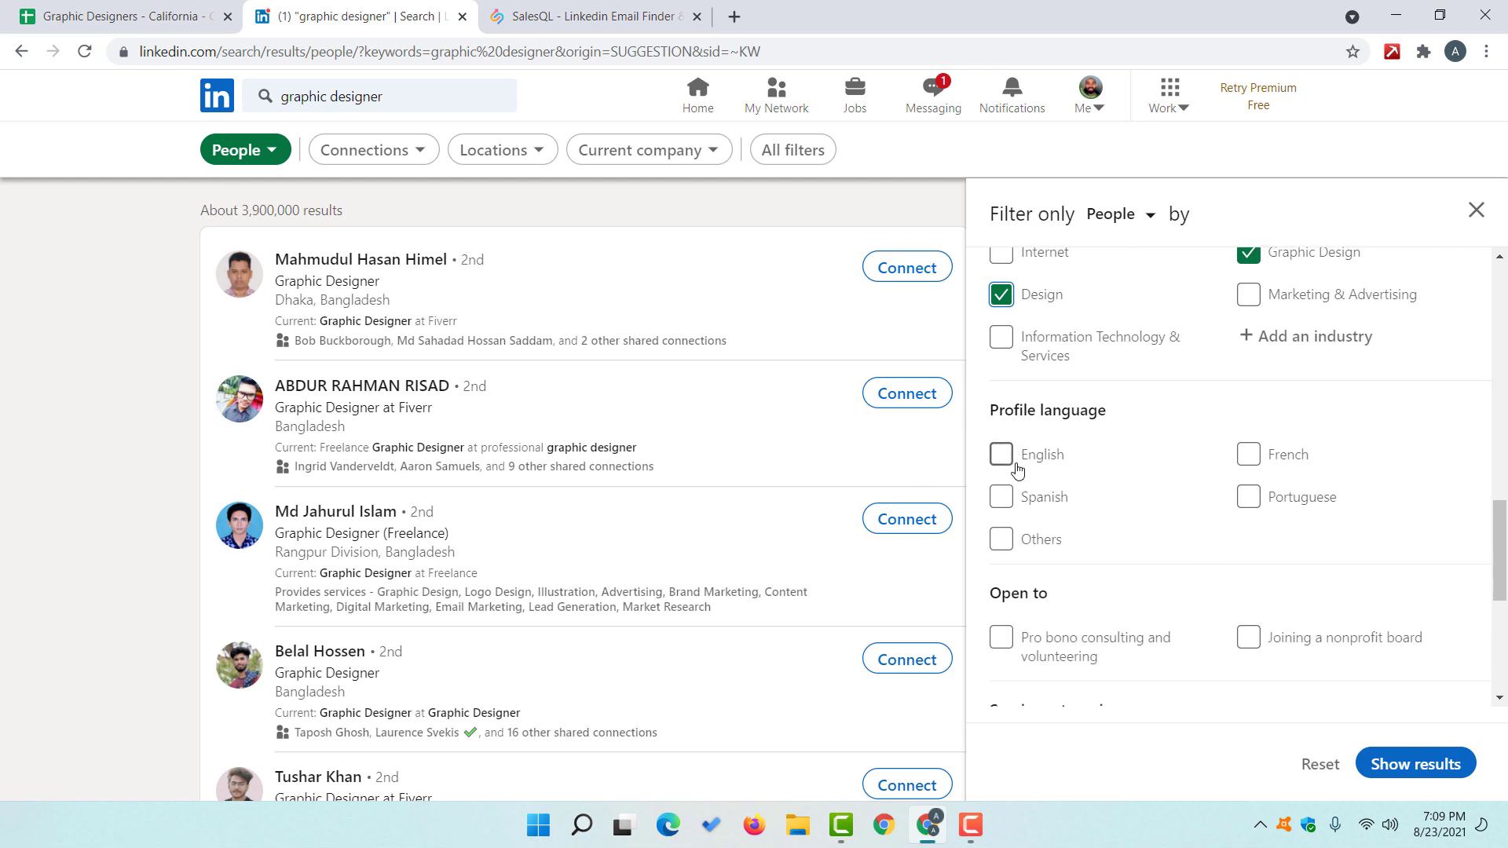
{"action": "left_click", "coordinate": [1038, 466]}
{"action": "scroll", "coordinate": [1229, 531], "scroll_direction": "down", "scroll_amount": 3}
{"action": "scroll", "coordinate": [1230, 531], "scroll_direction": "down", "scroll_amount": 3}
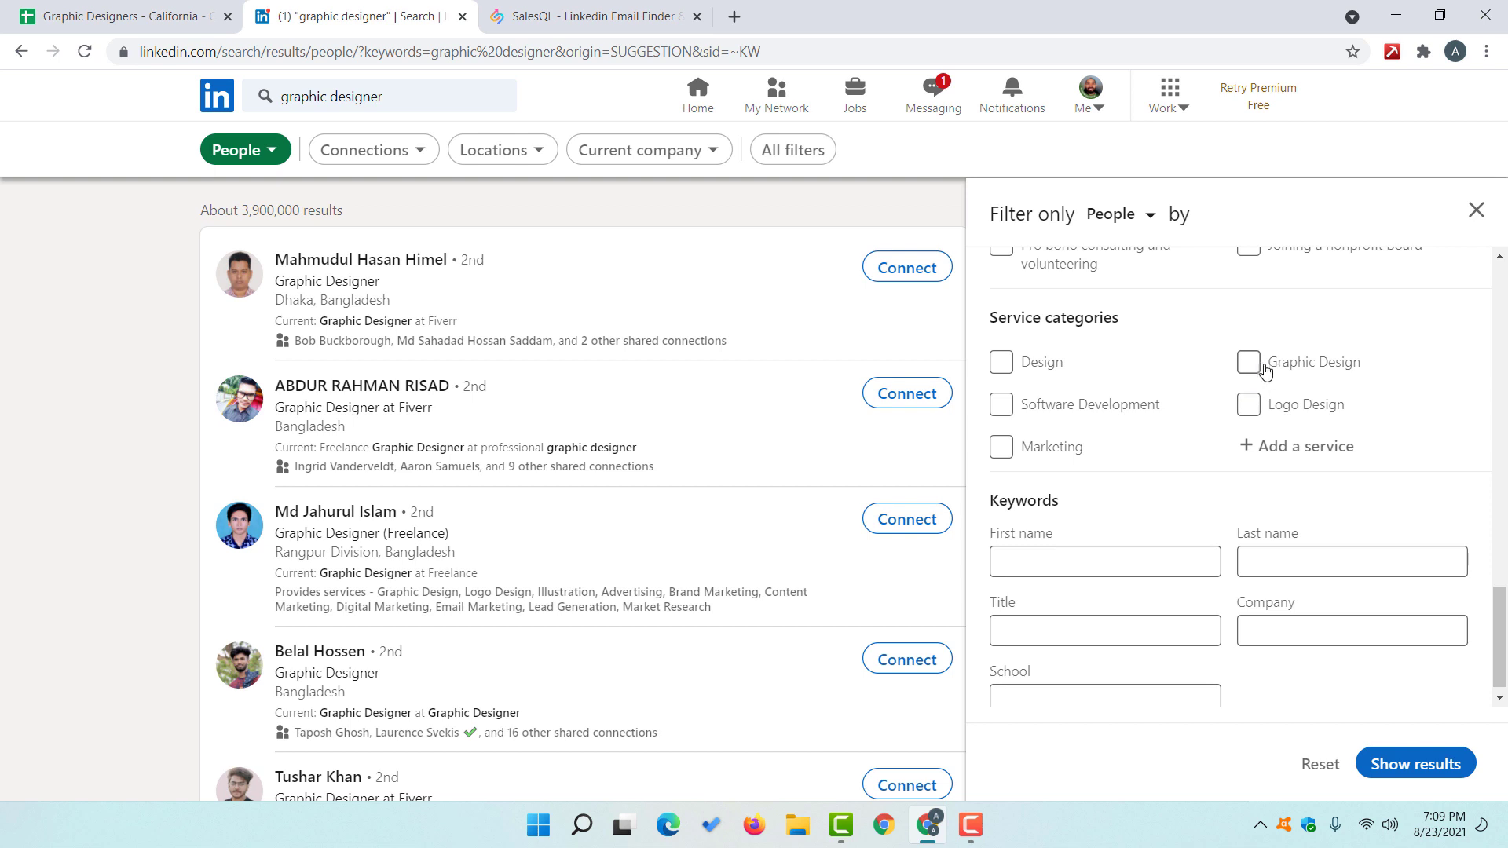
Step: Add Graphic Design and Design service categories and show the filtered results
{"action": "left_click", "coordinate": [1249, 361]}
{"action": "left_click", "coordinate": [1031, 366]}
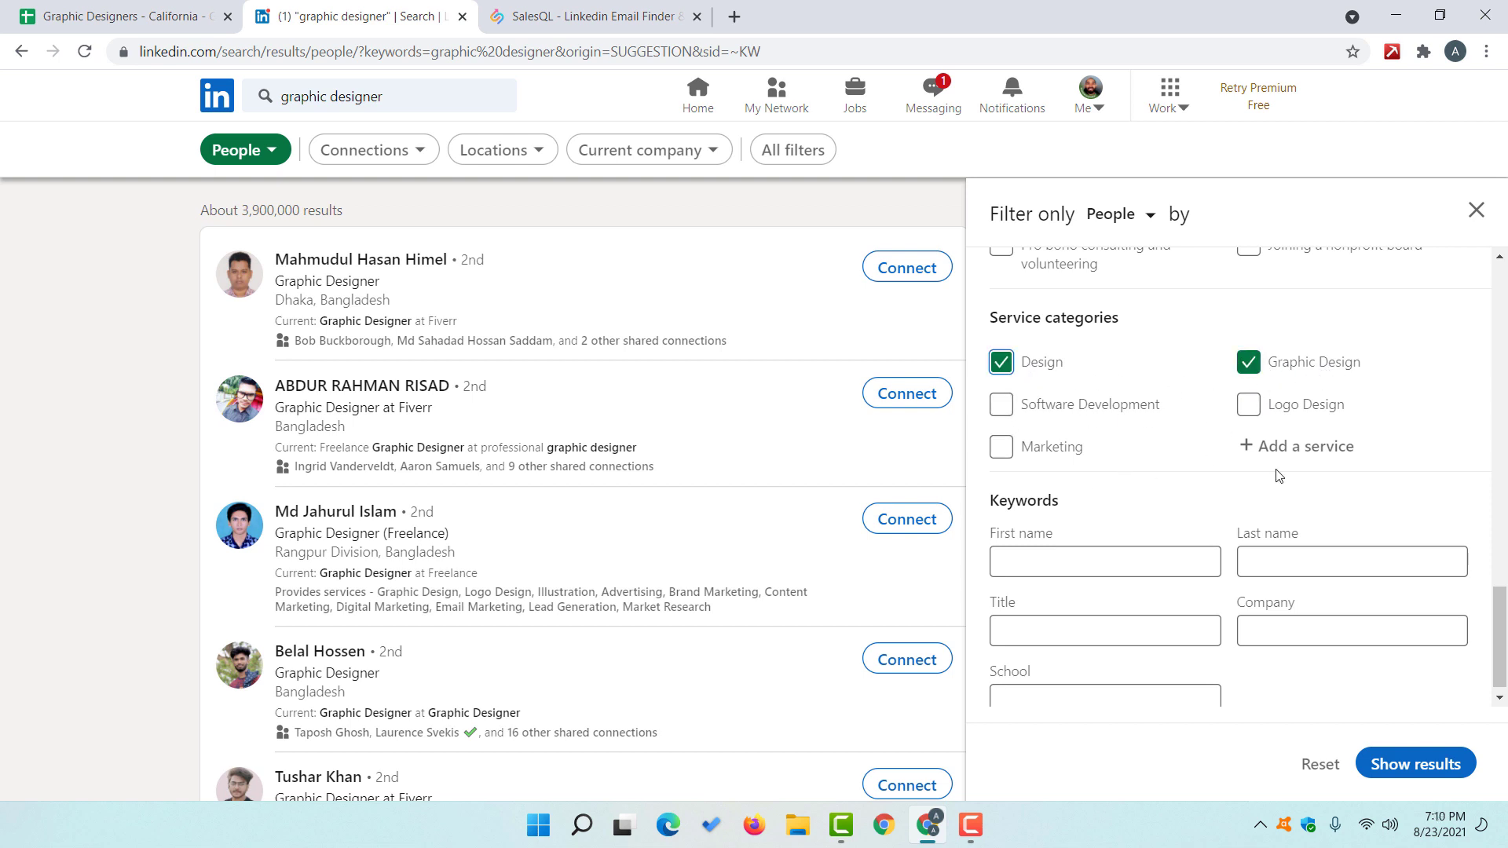
{"action": "scroll", "coordinate": [1273, 471], "scroll_direction": "up", "scroll_amount": 10}
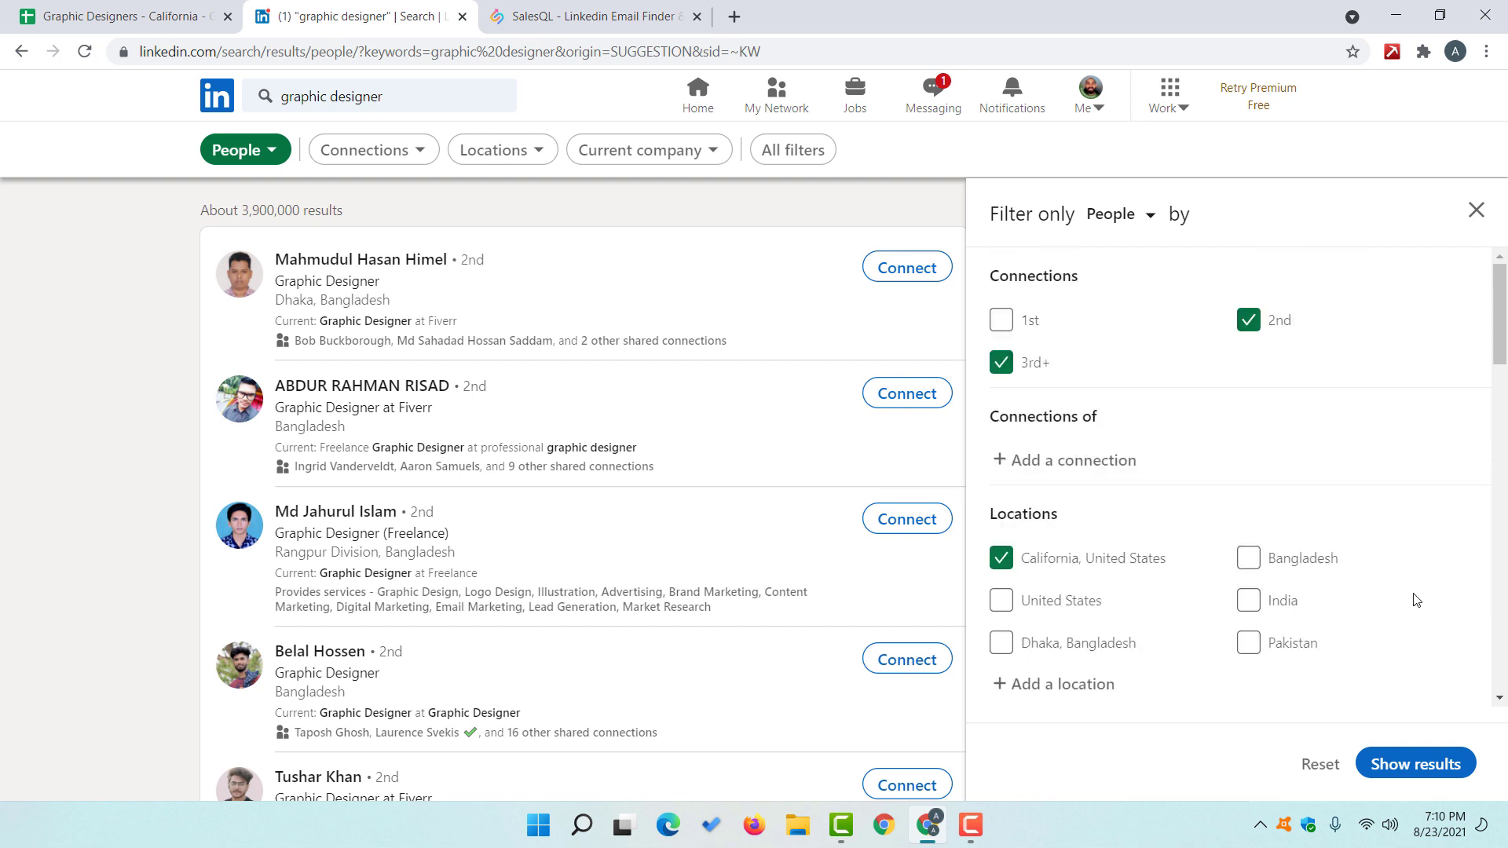
{"action": "left_click", "coordinate": [1416, 764]}
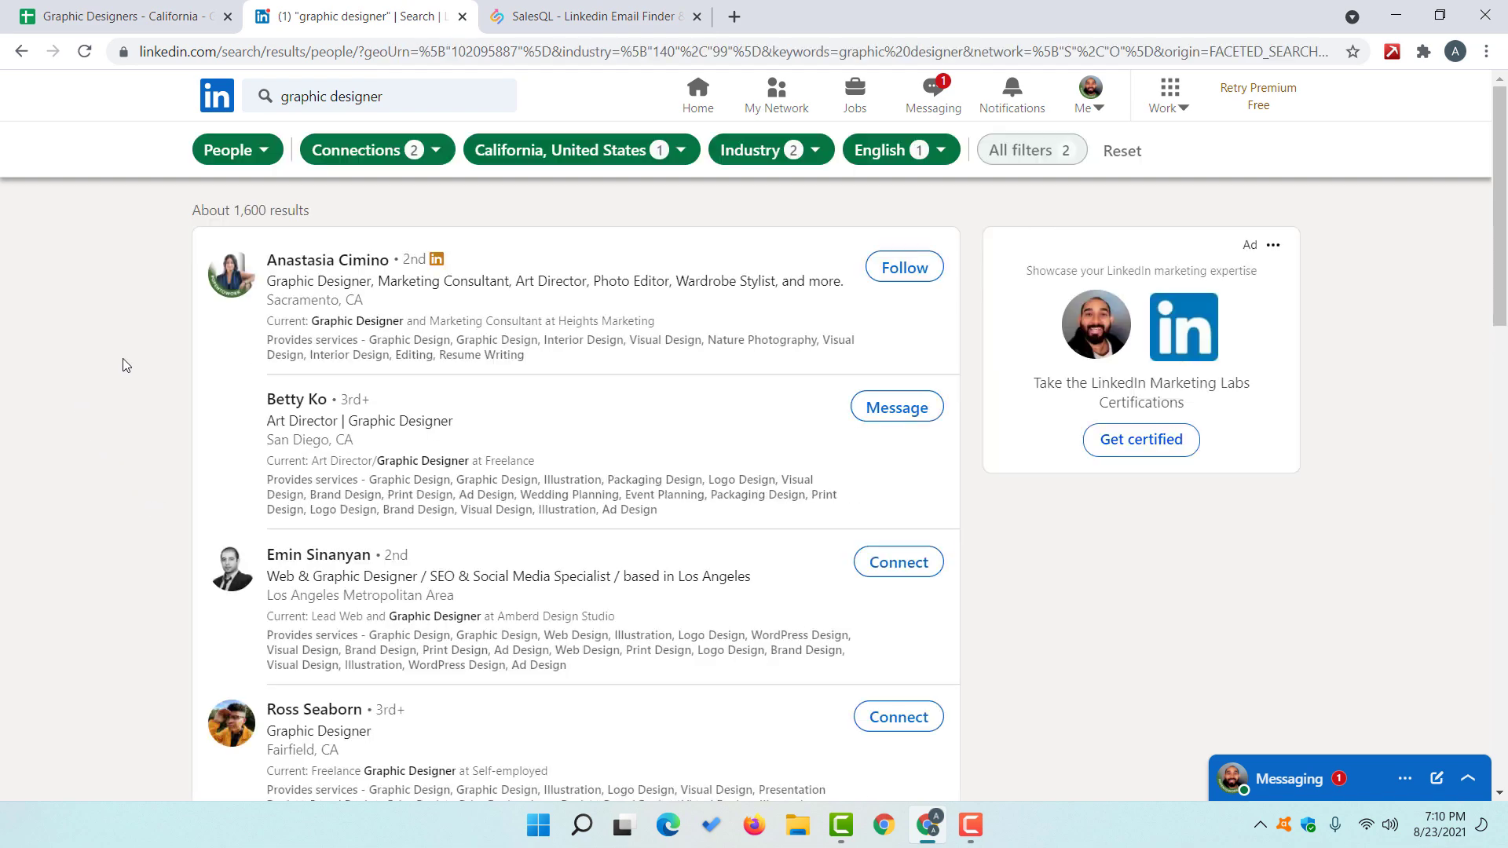
Step: Open the first two designers' profiles in new tabs, view the second, then go to SalesQL
{"action": "scroll", "coordinate": [344, 559], "scroll_direction": "down", "scroll_amount": 15}
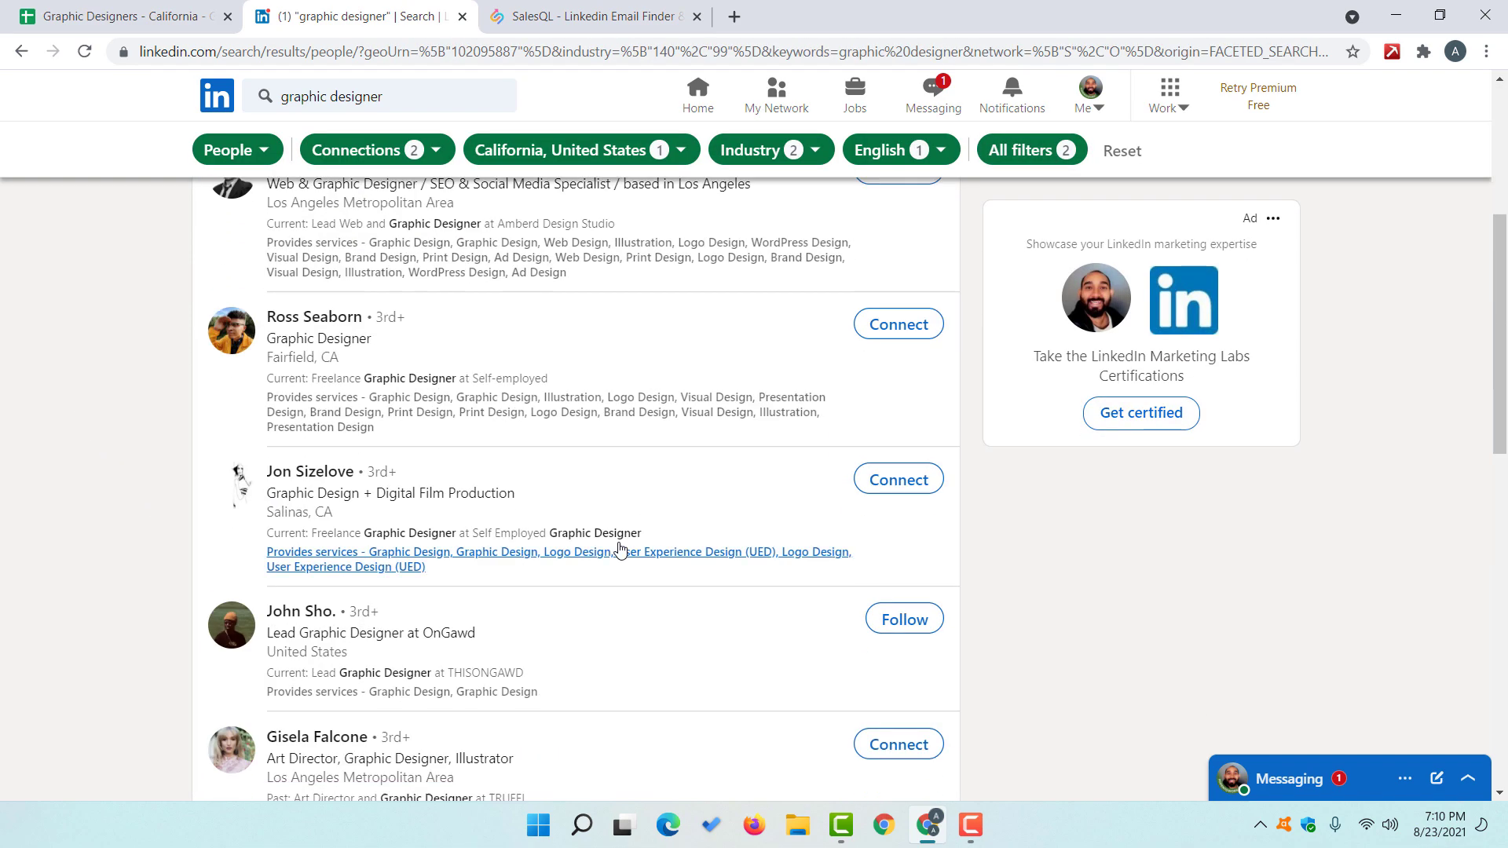
{"action": "scroll", "coordinate": [246, 599], "scroll_direction": "up", "scroll_amount": 14}
{"action": "scroll", "coordinate": [248, 588], "scroll_direction": "up", "scroll_amount": 1}
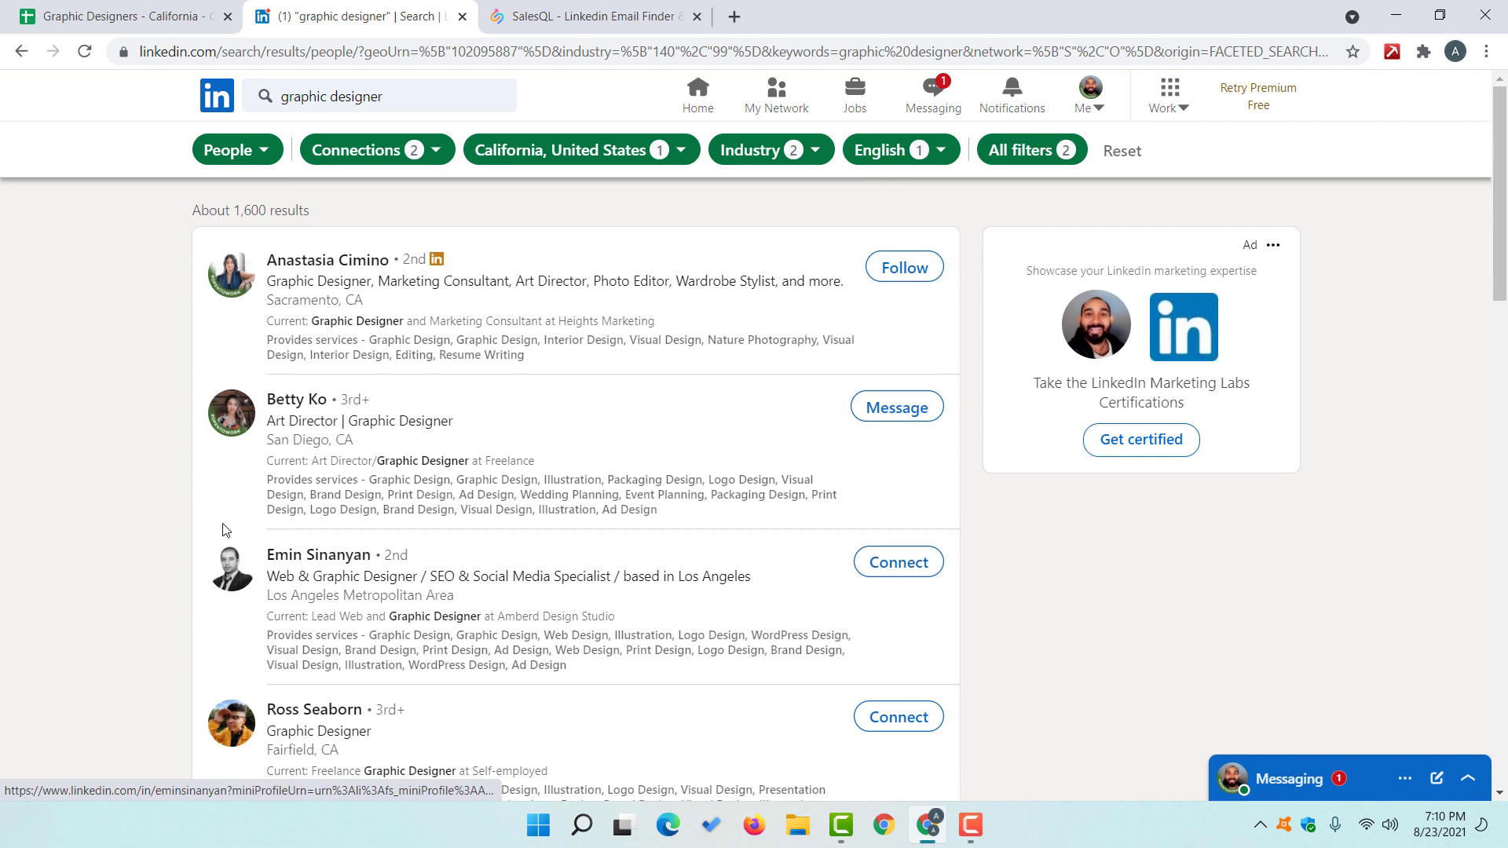
{"action": "right_click", "coordinate": [275, 260]}
{"action": "left_click", "coordinate": [327, 280]}
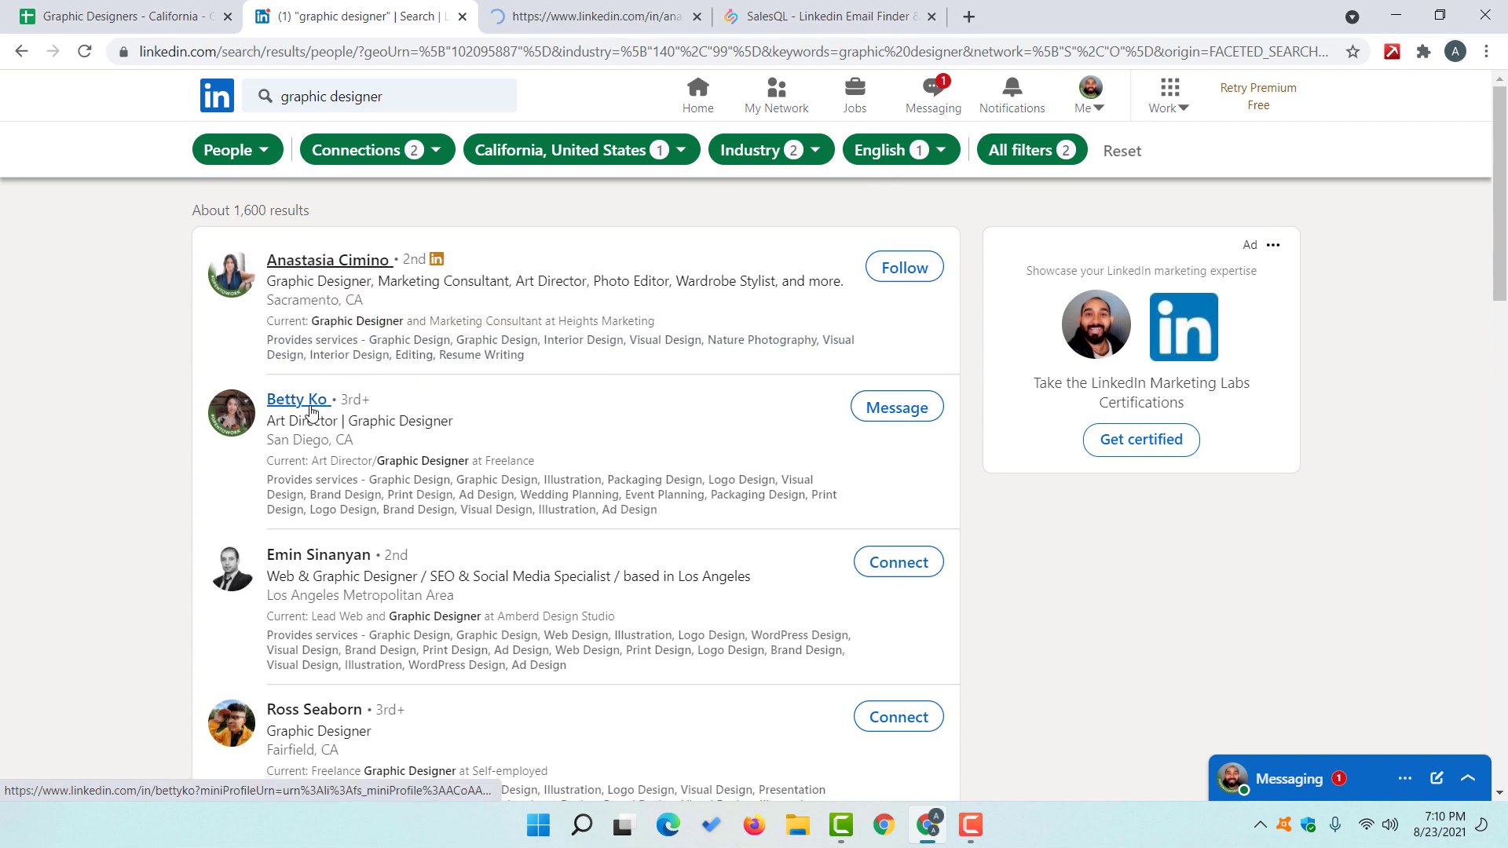
{"action": "right_click", "coordinate": [313, 400]}
{"action": "left_click", "coordinate": [353, 422]}
{"action": "left_click", "coordinate": [761, 16]}
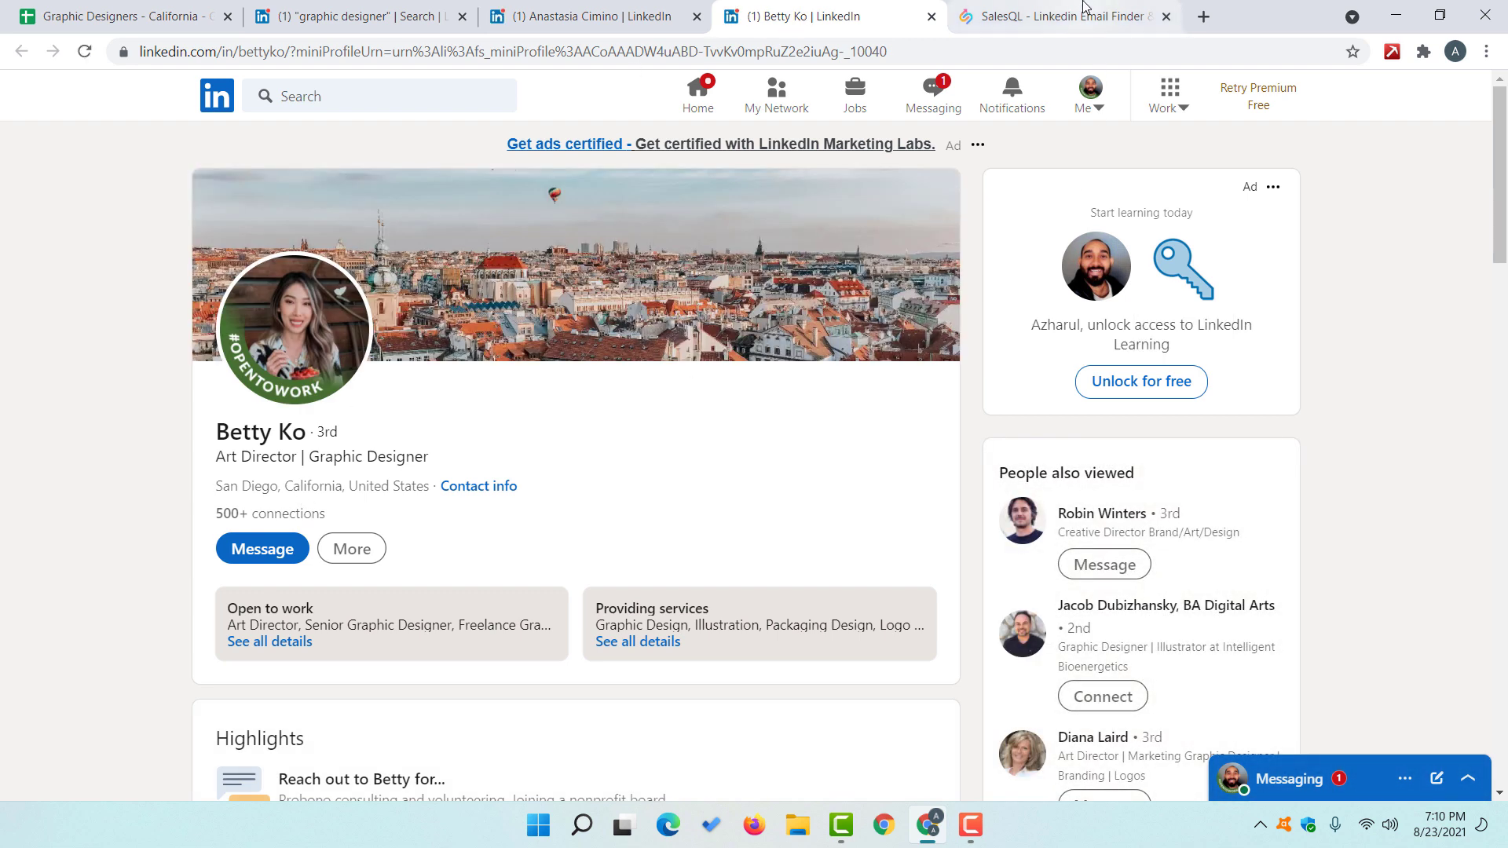
{"action": "left_click", "coordinate": [1056, 15]}
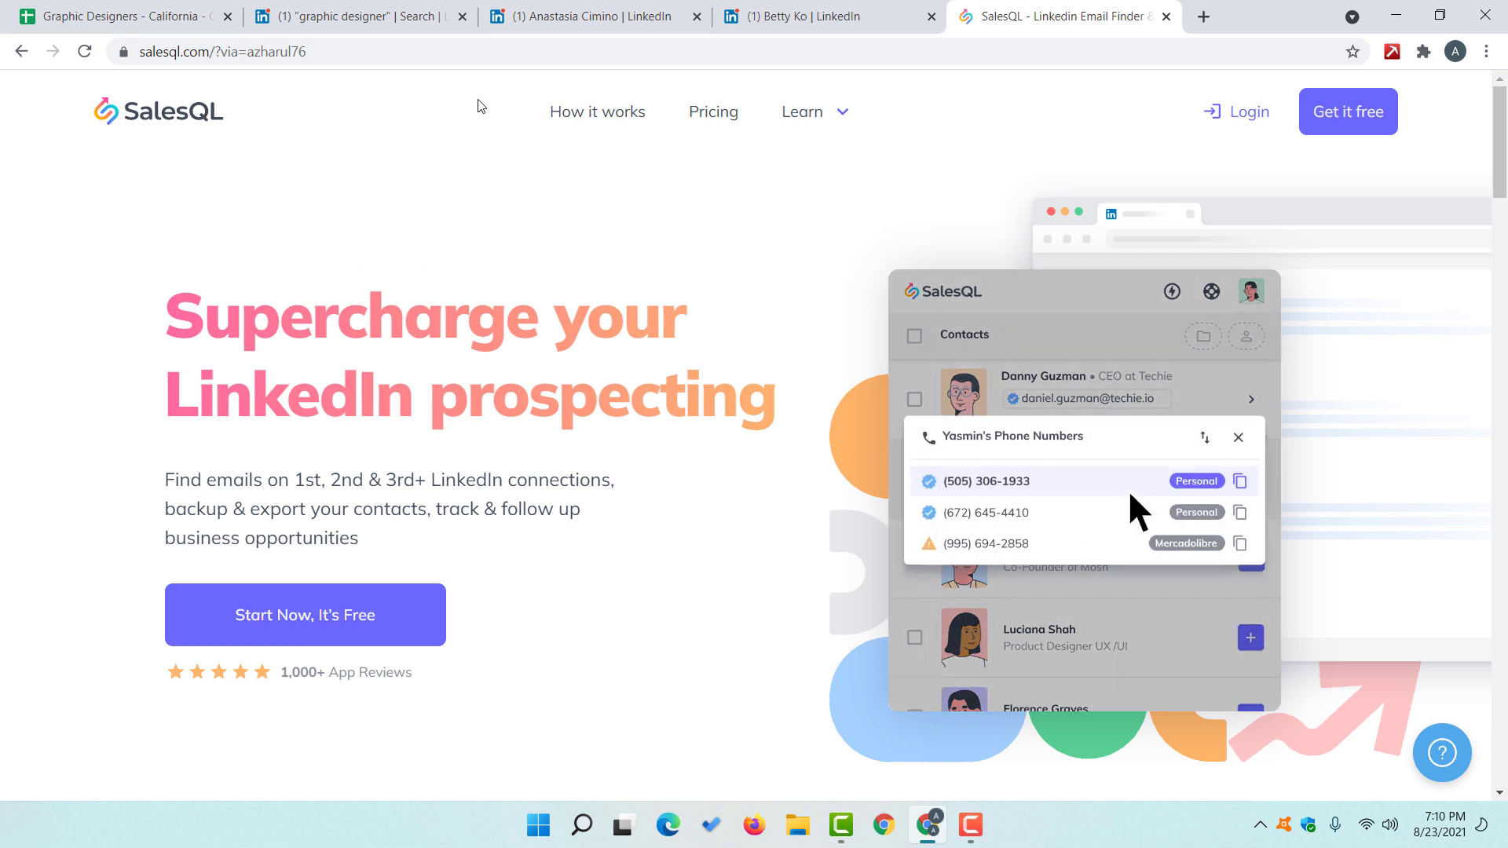
Step: Get the SalesQL extension v4.2.0 zip from the Google Chrome manual installation page
{"action": "mouse_move", "coordinate": [825, 114]}
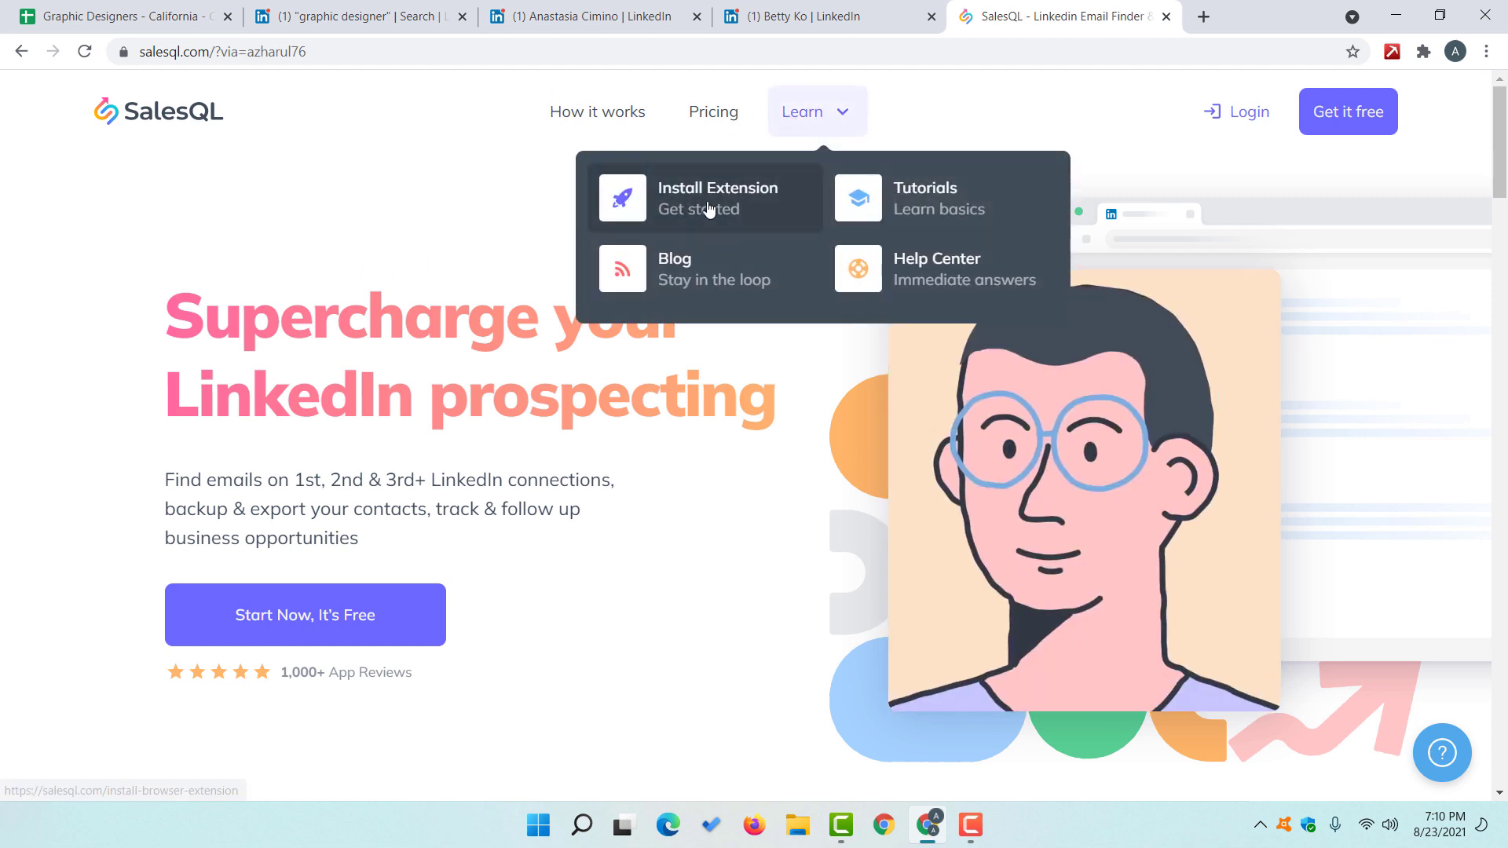
{"action": "left_click", "coordinate": [702, 212]}
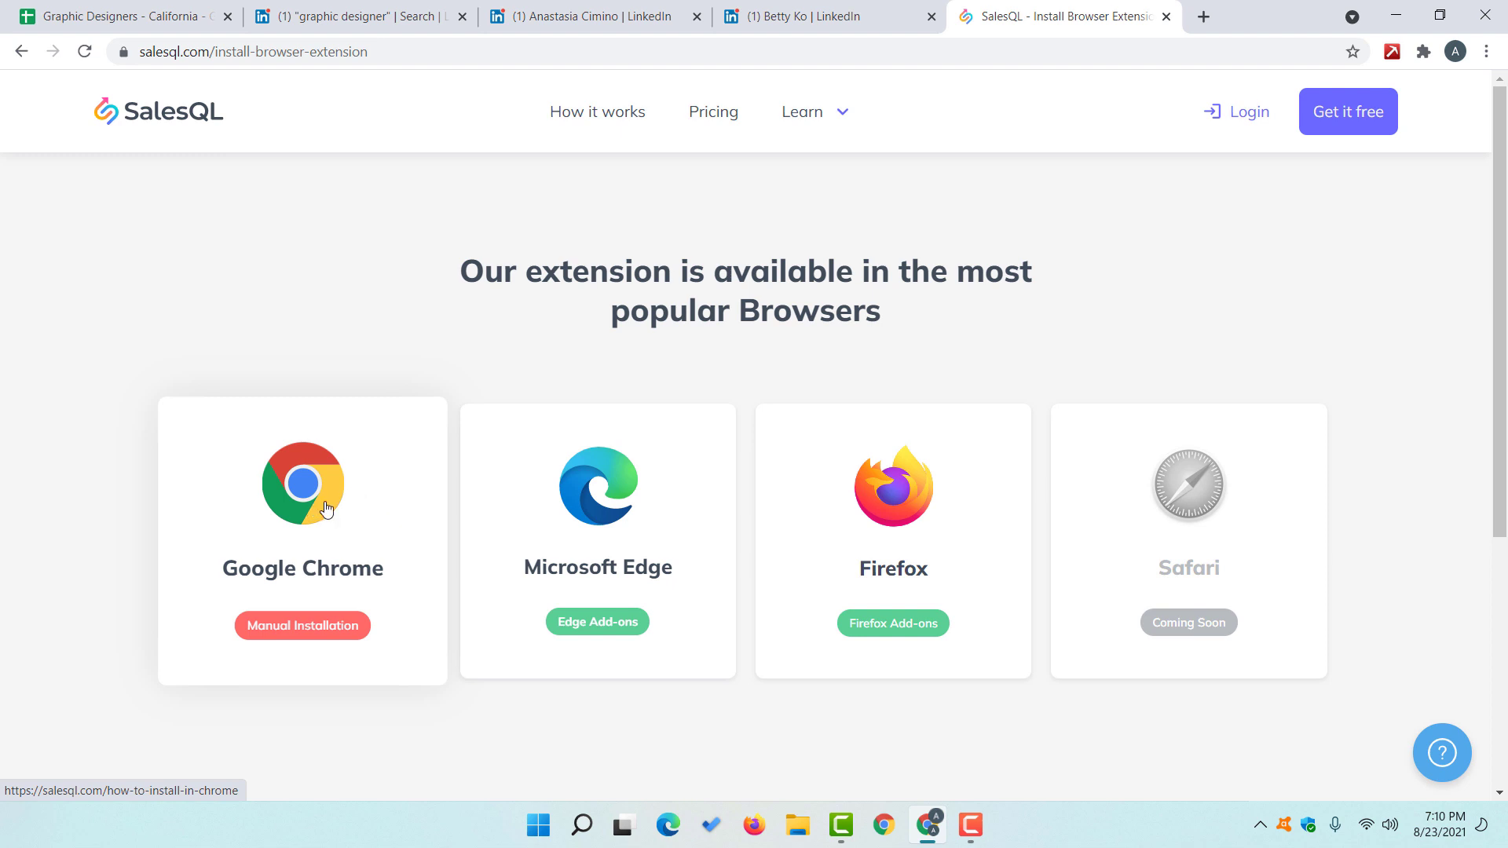
{"action": "left_click", "coordinate": [295, 512]}
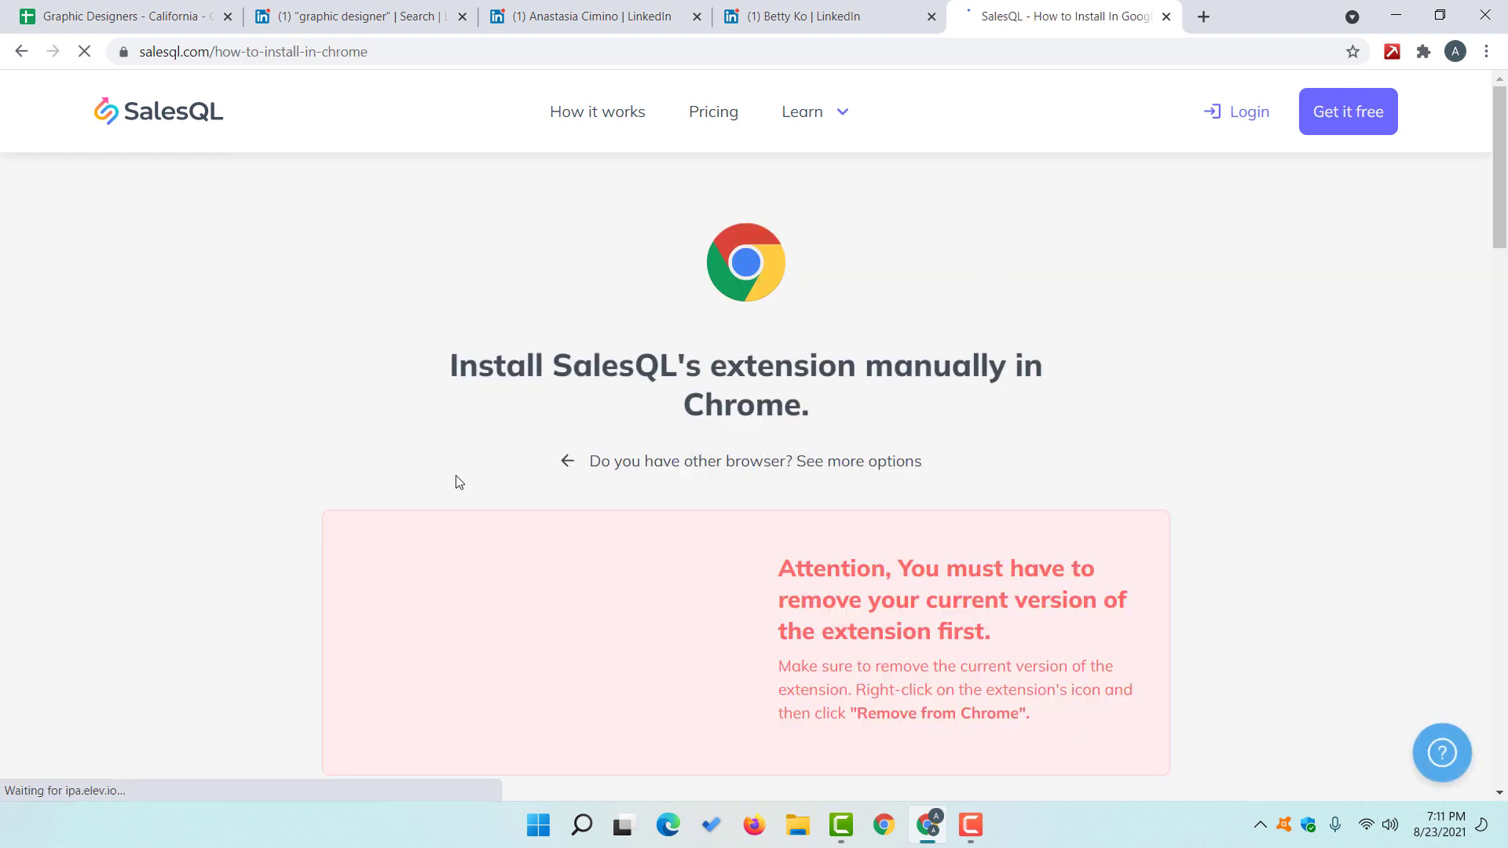
{"action": "scroll", "coordinate": [693, 583], "scroll_direction": "down", "scroll_amount": 3}
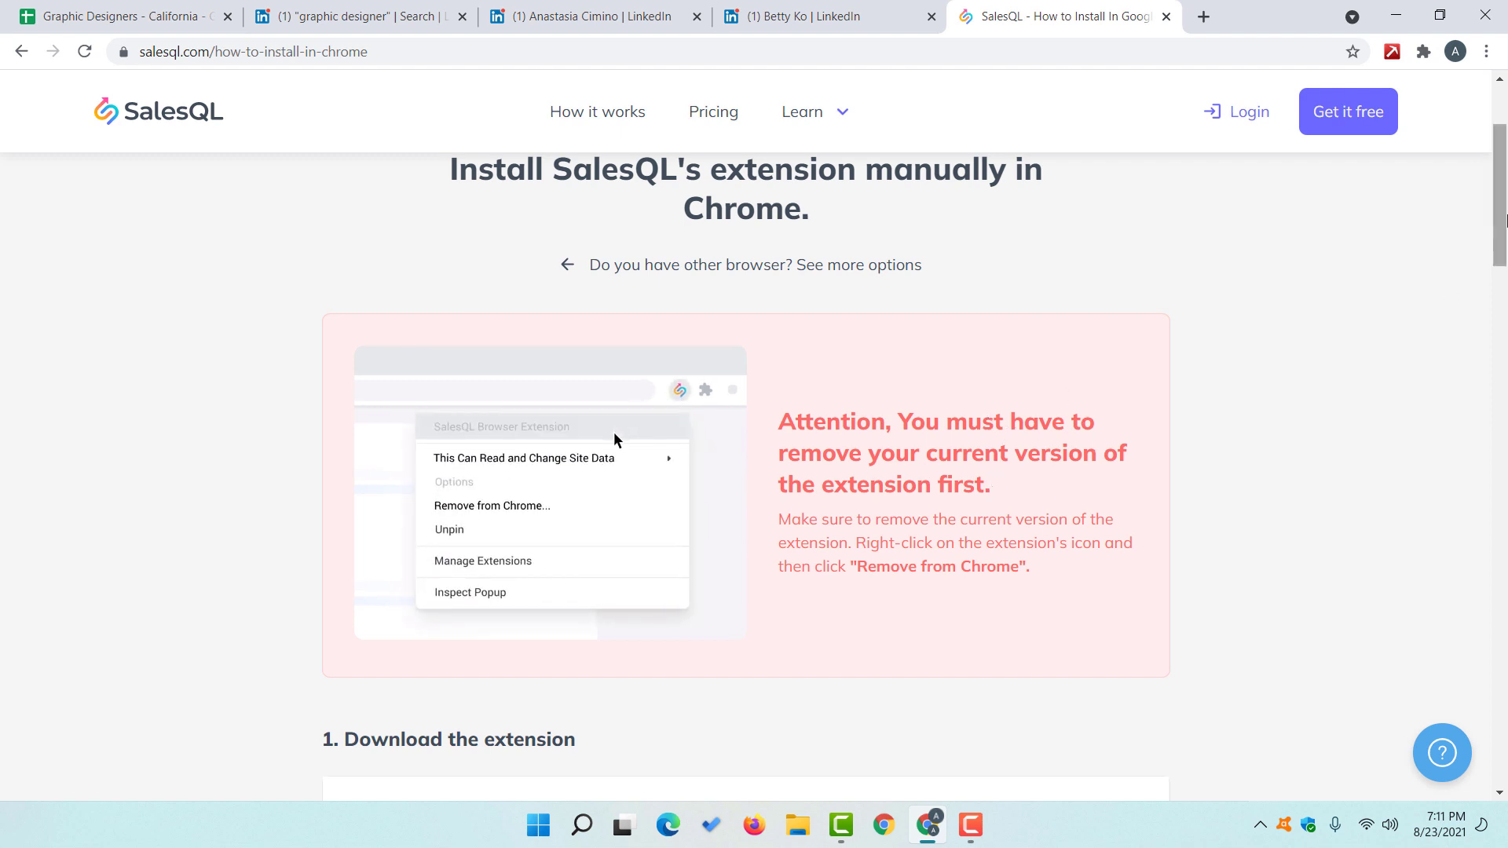
{"action": "scroll", "coordinate": [1293, 411], "scroll_direction": "down", "scroll_amount": 4}
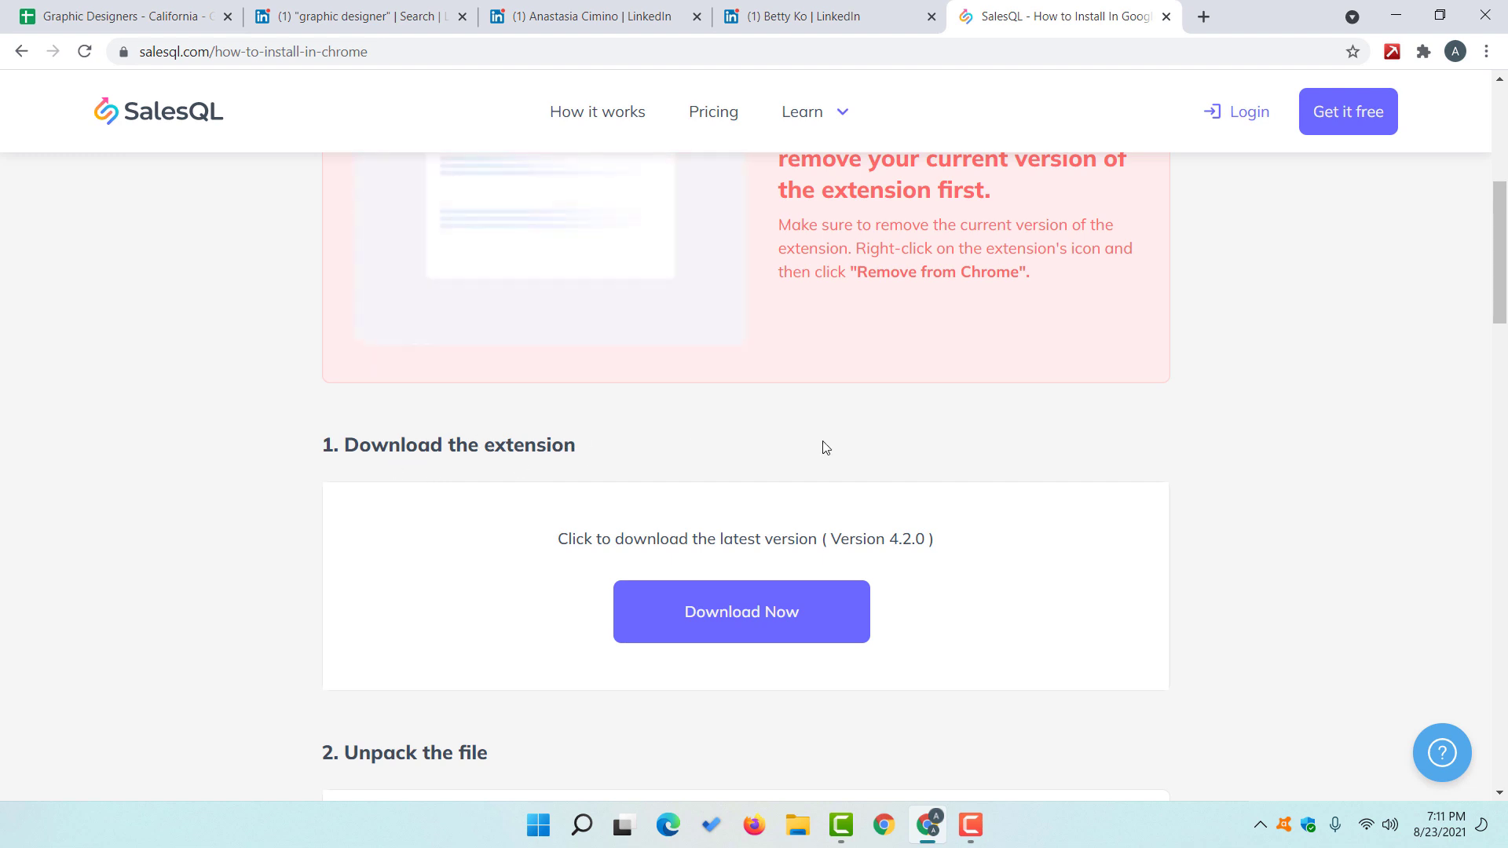
{"action": "scroll", "coordinate": [804, 414], "scroll_direction": "down", "scroll_amount": 1}
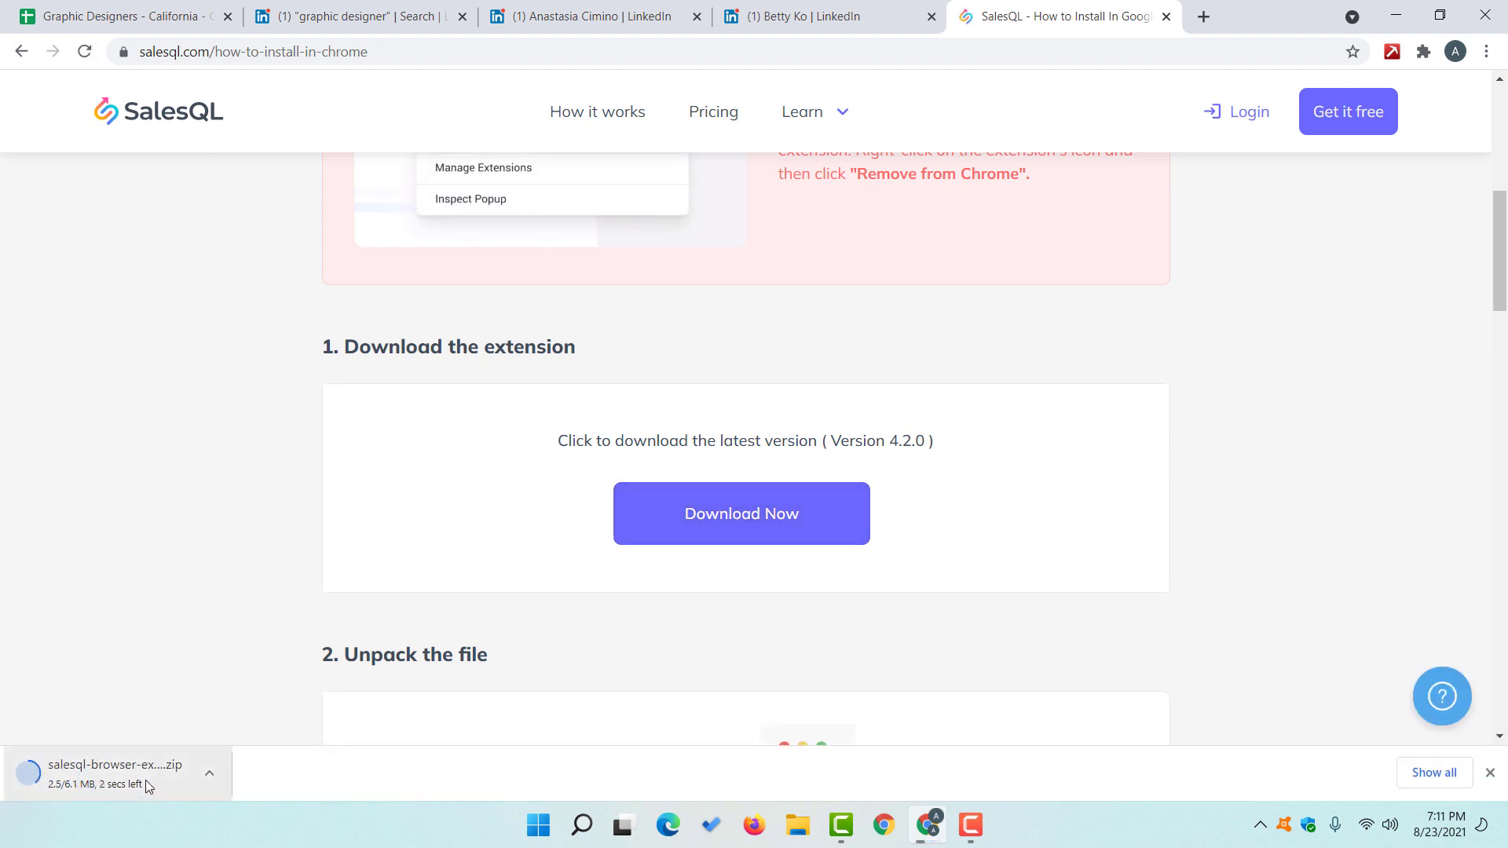
{"action": "scroll", "coordinate": [173, 455], "scroll_direction": "down", "scroll_amount": 2}
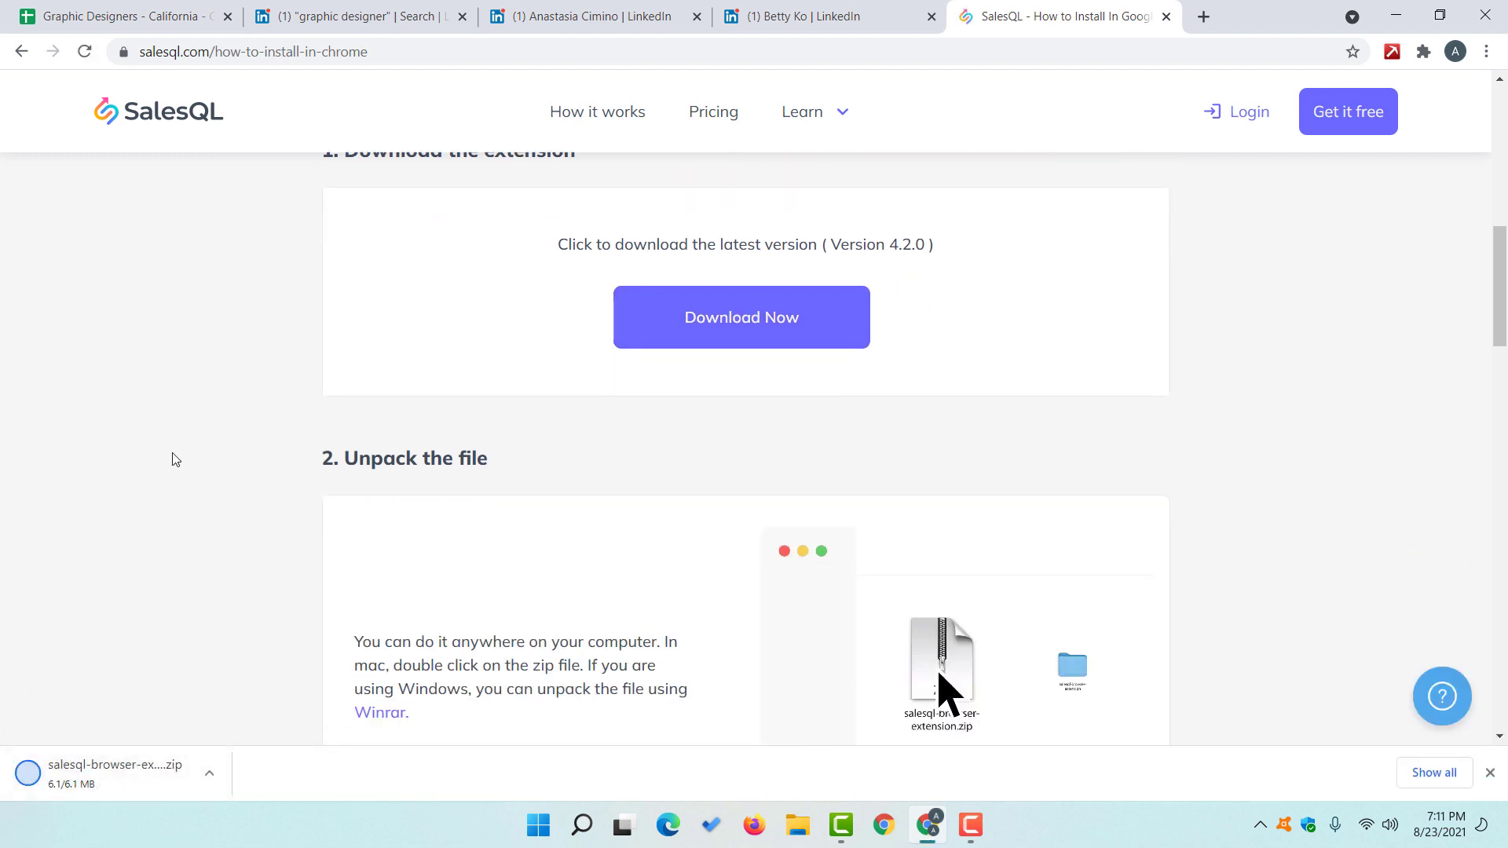
{"action": "scroll", "coordinate": [186, 462], "scroll_direction": "down", "scroll_amount": 1}
{"action": "scroll", "coordinate": [786, 406], "scroll_direction": "down", "scroll_amount": 1}
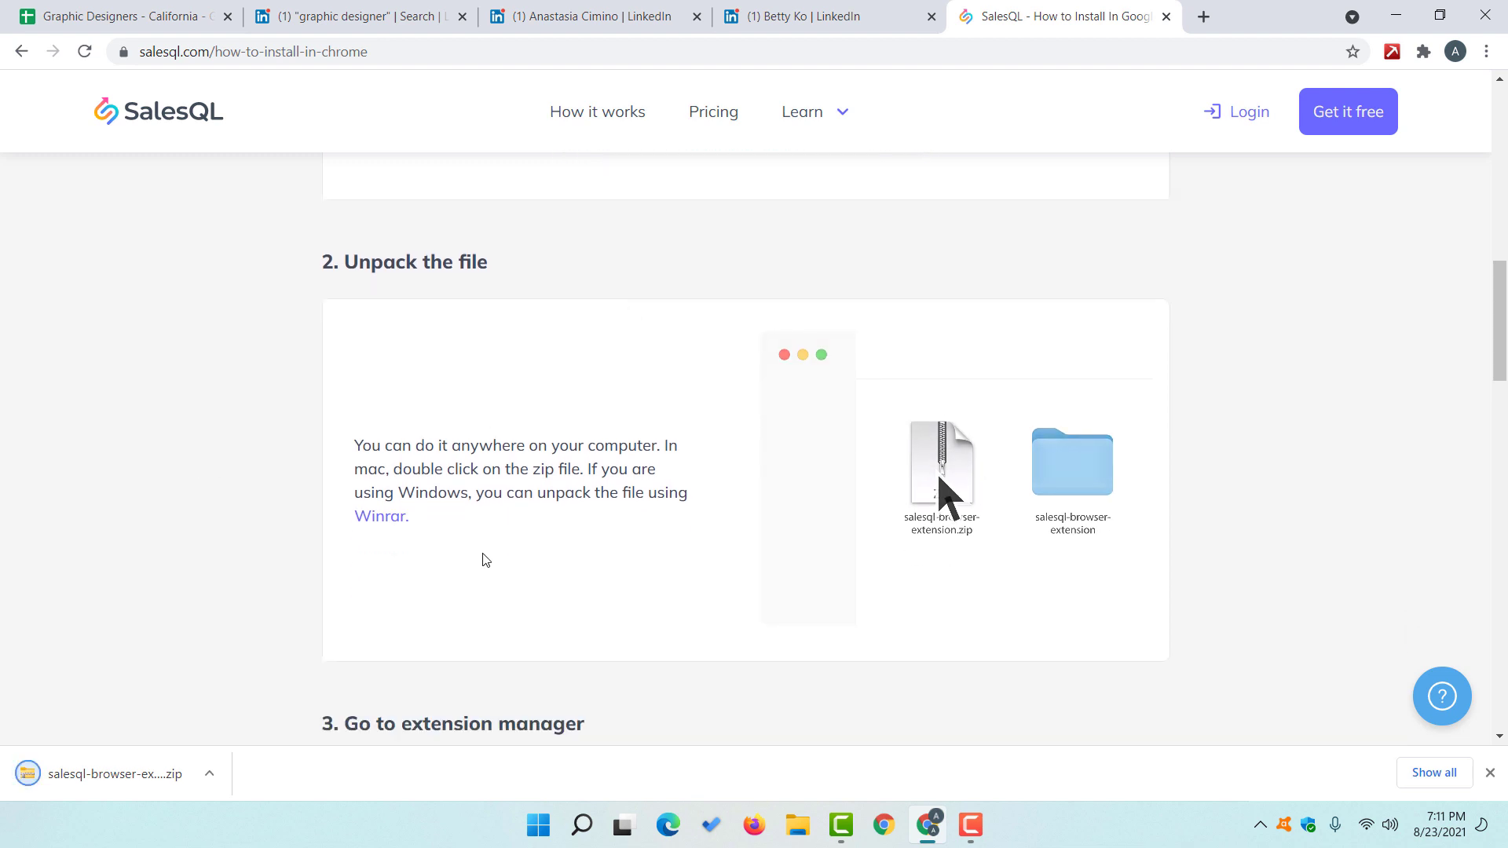
Step: Extract the downloaded SalesQL zip into the salesql-browser-extension-v4.2.0 folder in Downloads
{"action": "right_click", "coordinate": [111, 780]}
{"action": "left_click", "coordinate": [187, 738]}
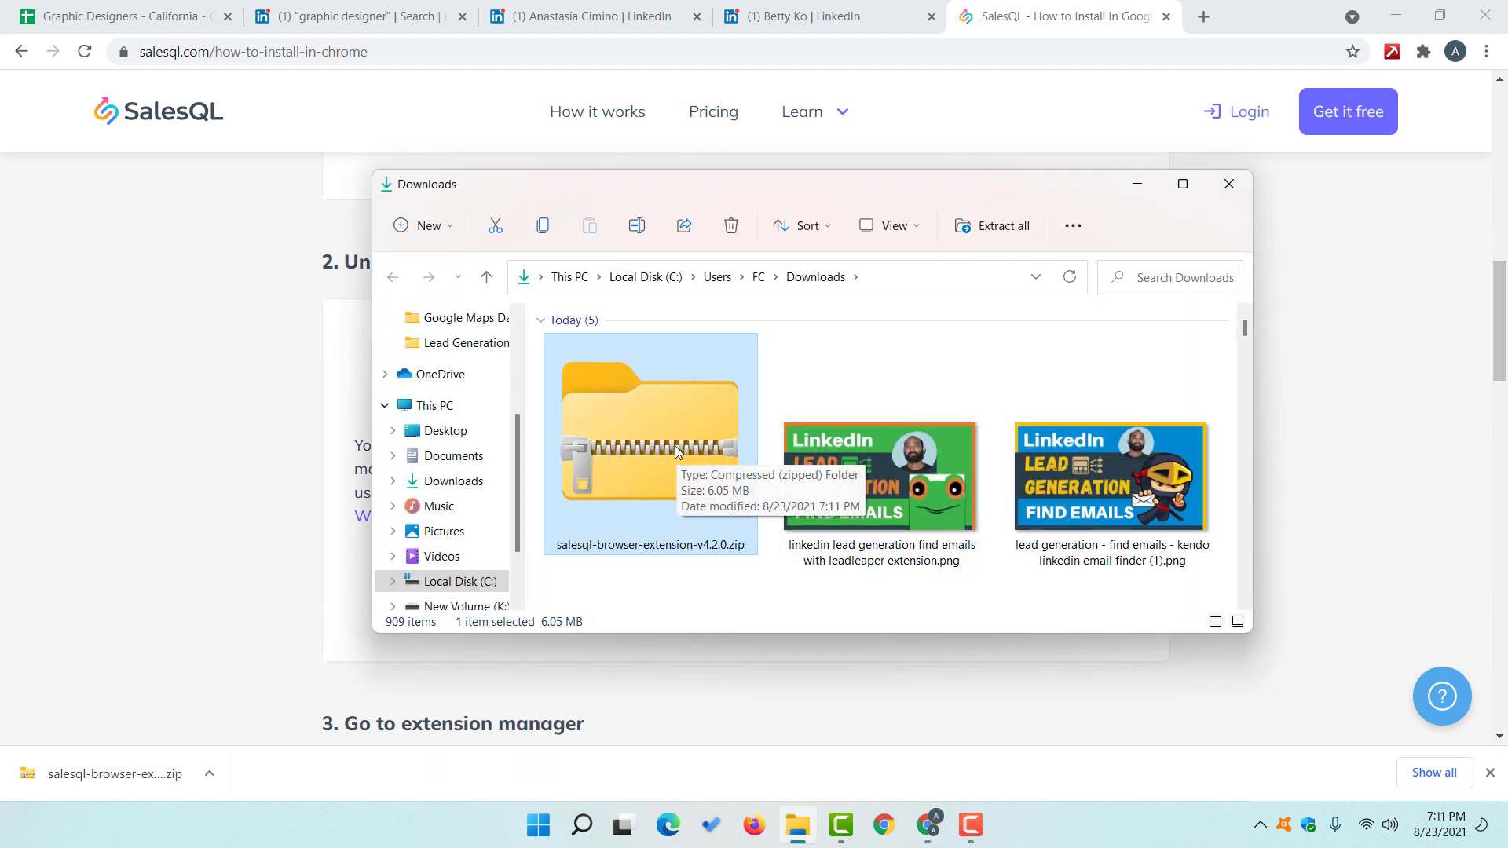
{"action": "right_click", "coordinate": [676, 445]}
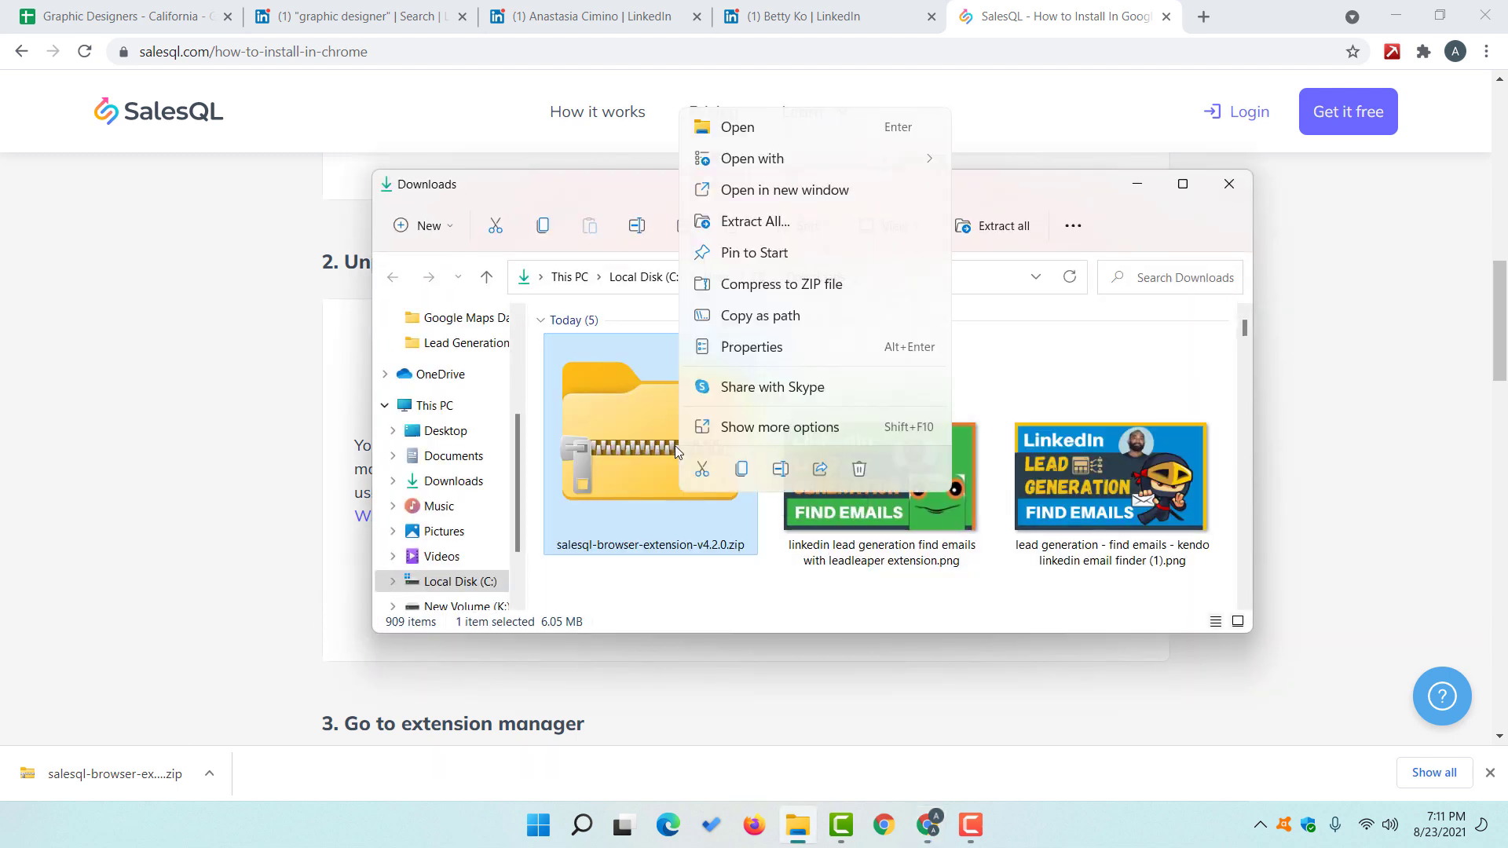
{"action": "left_click", "coordinate": [755, 222]}
{"action": "left_click", "coordinate": [905, 603]}
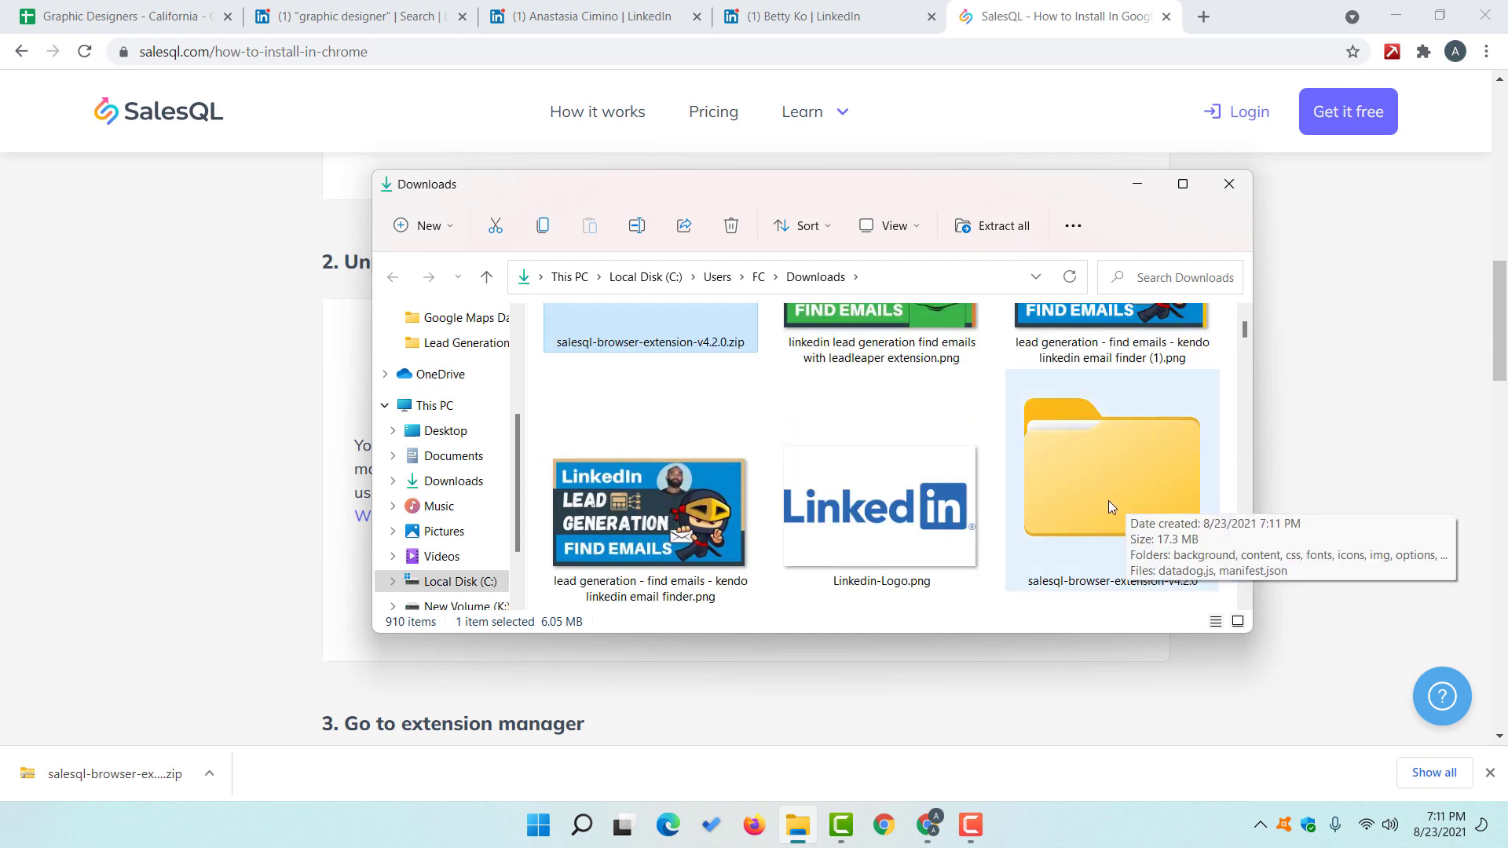
{"action": "left_click", "coordinate": [225, 462]}
Step: Open Chrome's Manage extensions page and turn on Developer mode
{"action": "scroll", "coordinate": [236, 467], "scroll_direction": "down", "scroll_amount": 5}
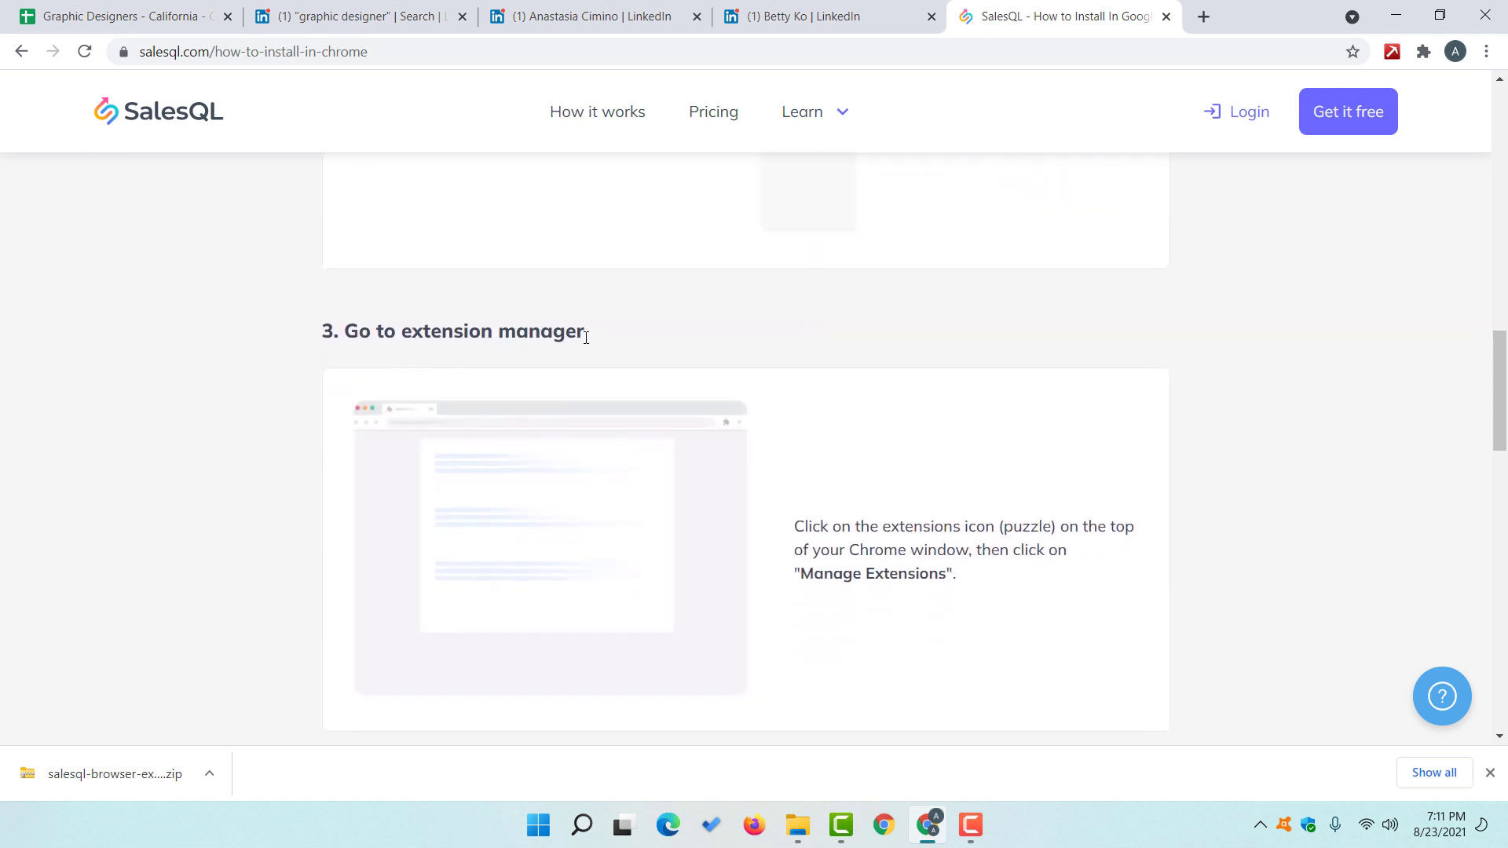
{"action": "scroll", "coordinate": [684, 337], "scroll_direction": "down", "scroll_amount": 1}
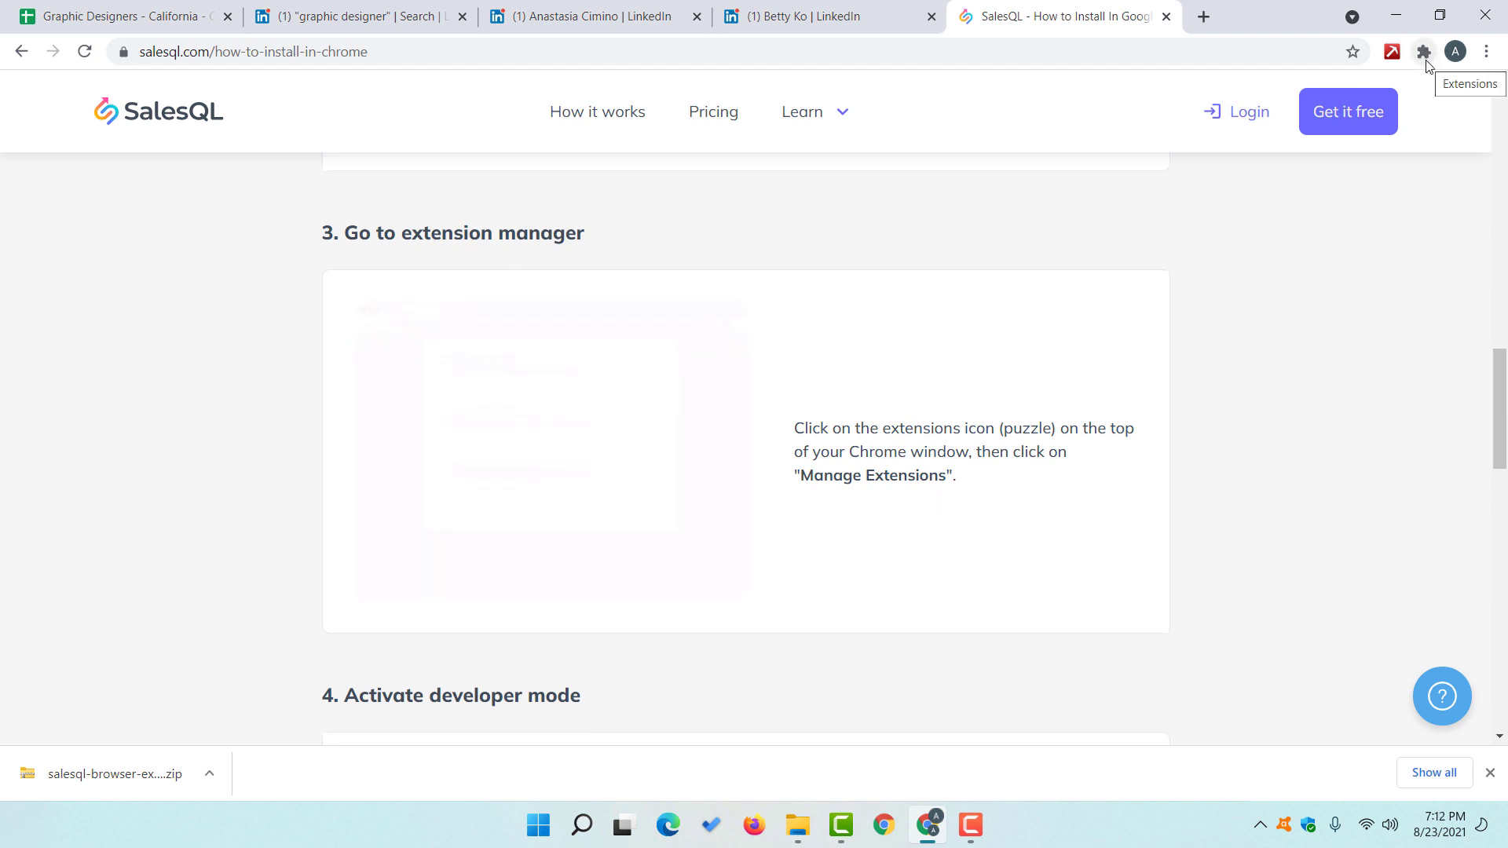
{"action": "left_click", "coordinate": [1424, 53]}
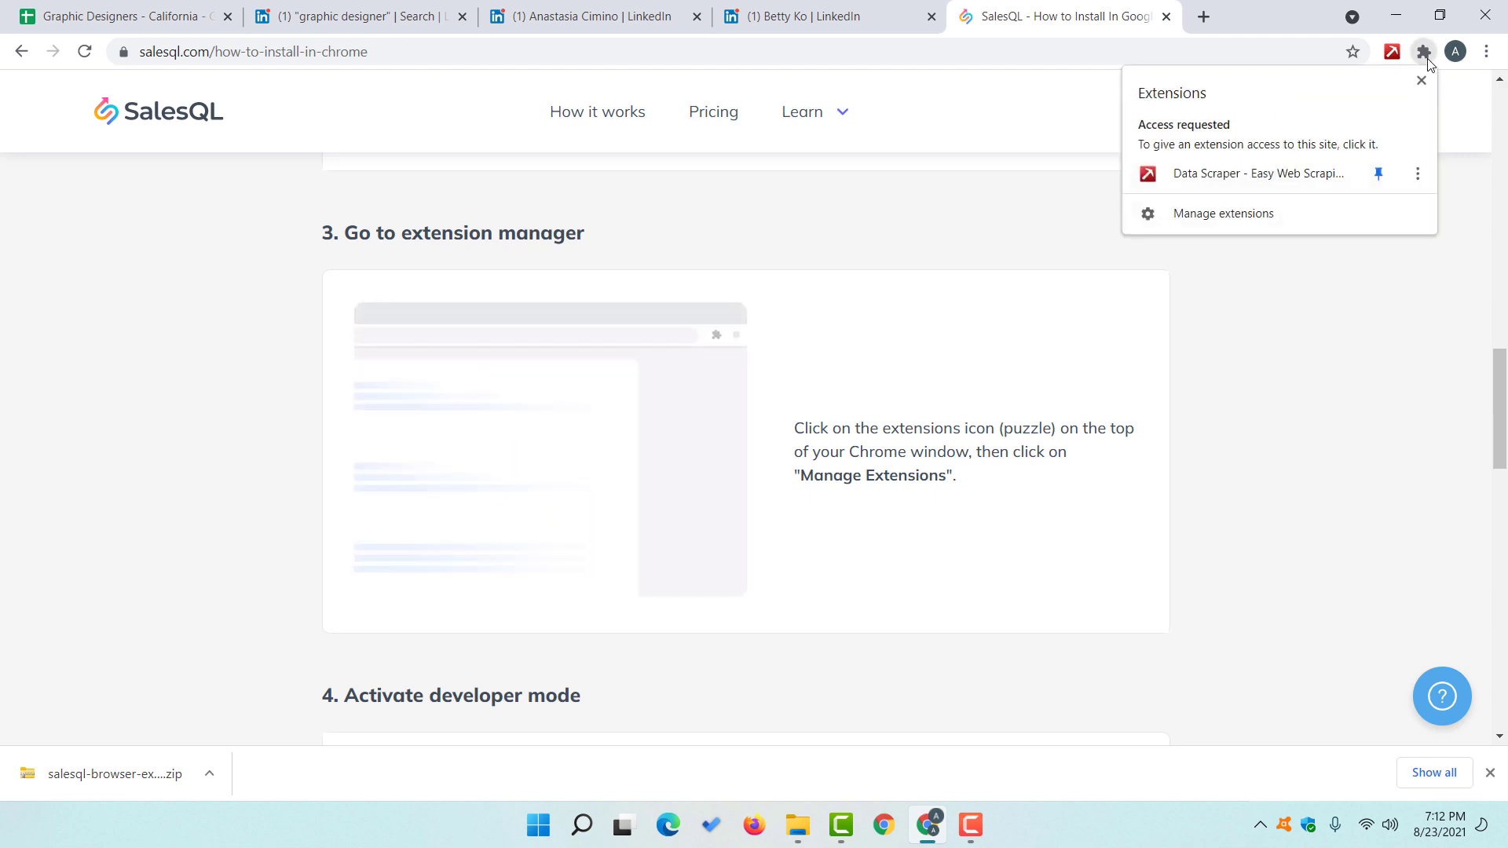
{"action": "left_click", "coordinate": [1252, 223]}
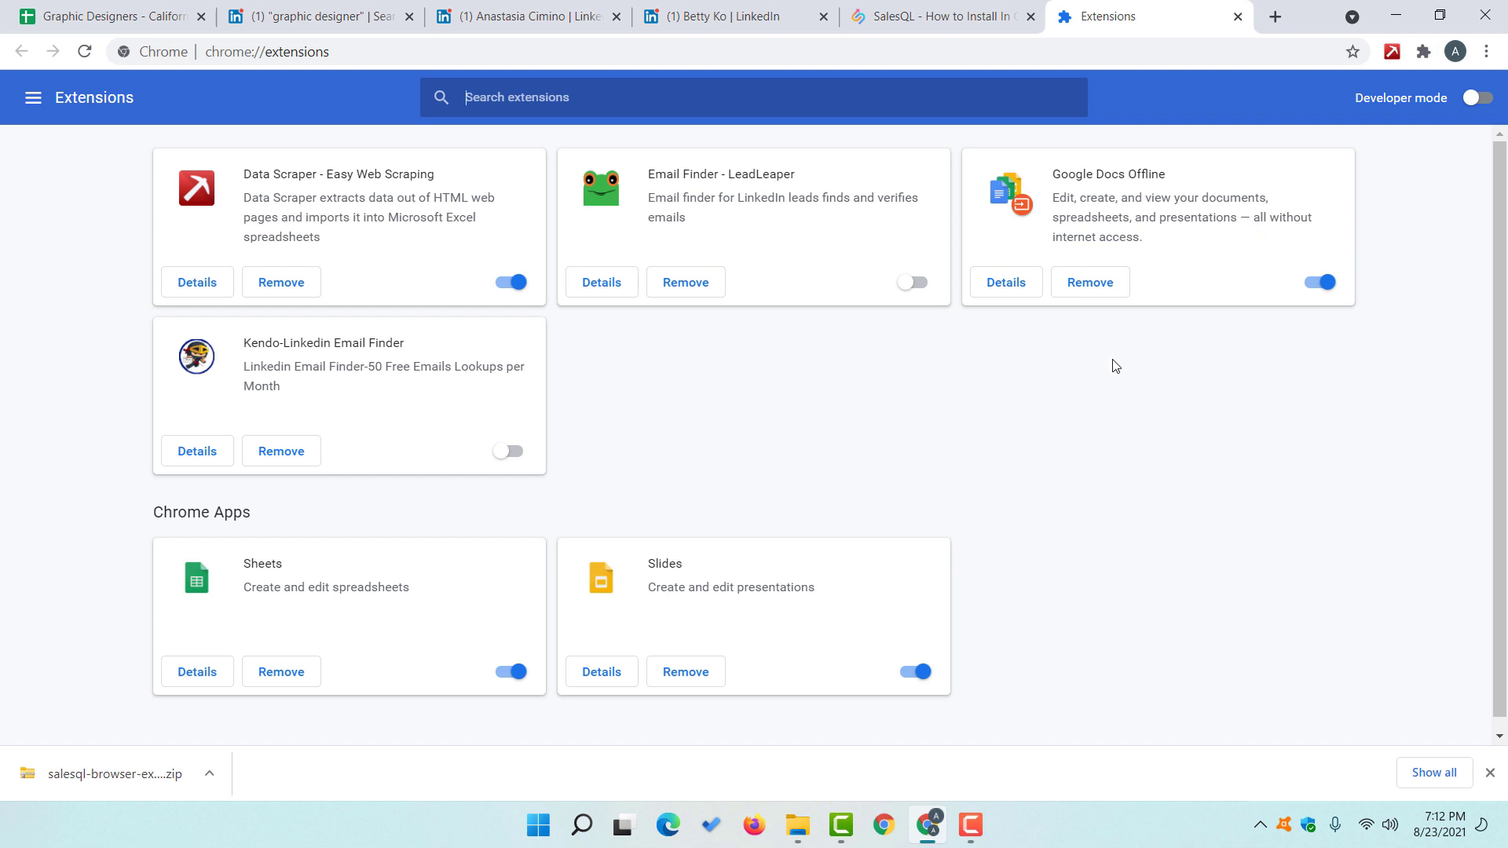
{"action": "left_click", "coordinate": [946, 14]}
{"action": "scroll", "coordinate": [939, 334], "scroll_direction": "down", "scroll_amount": 5}
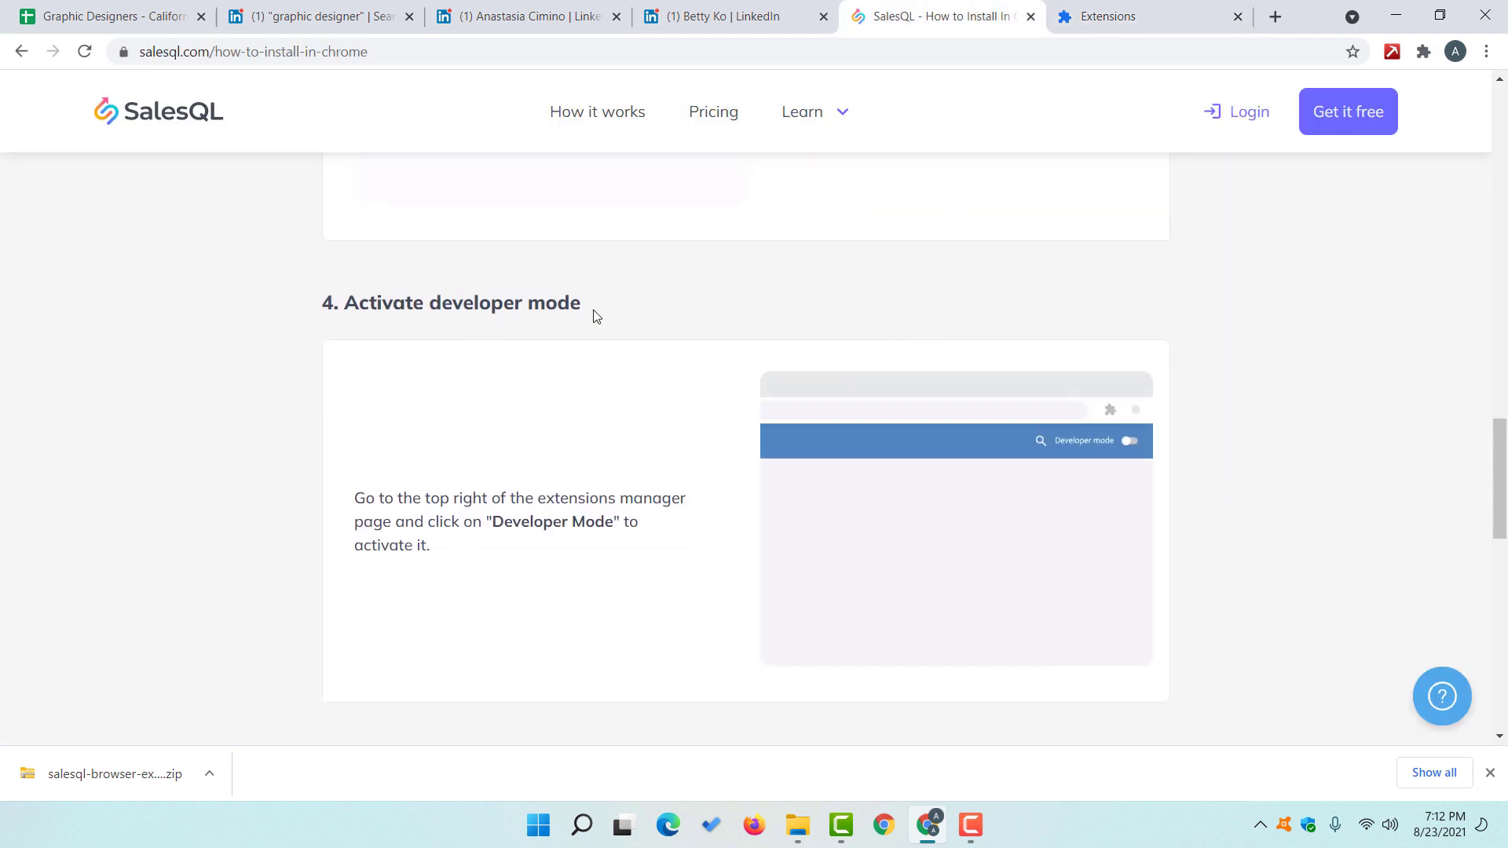
{"action": "left_click", "coordinate": [1150, 8]}
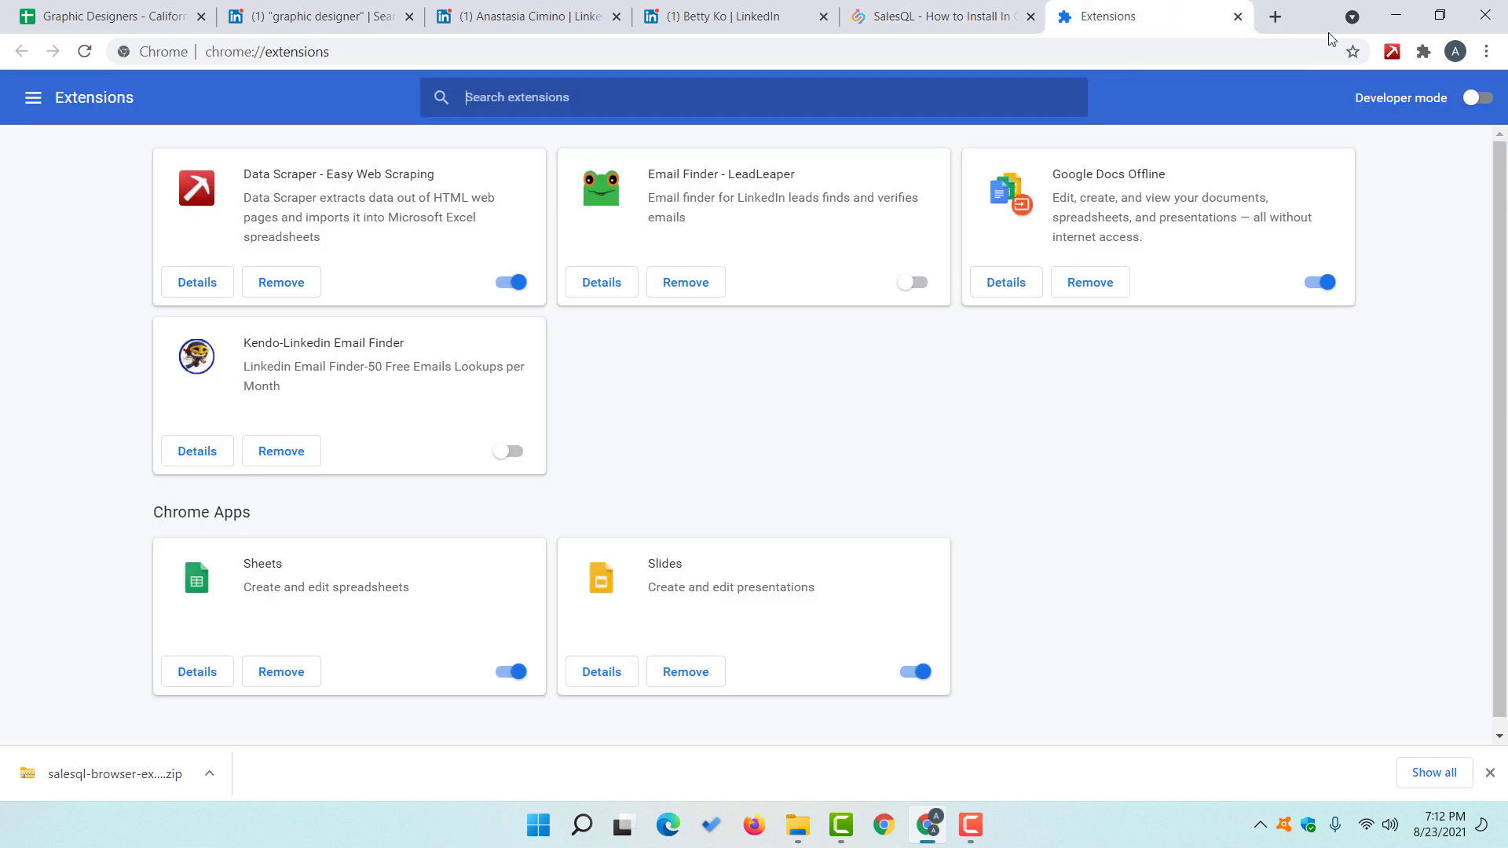
{"action": "left_click", "coordinate": [1481, 99]}
{"action": "left_click", "coordinate": [48, 156]}
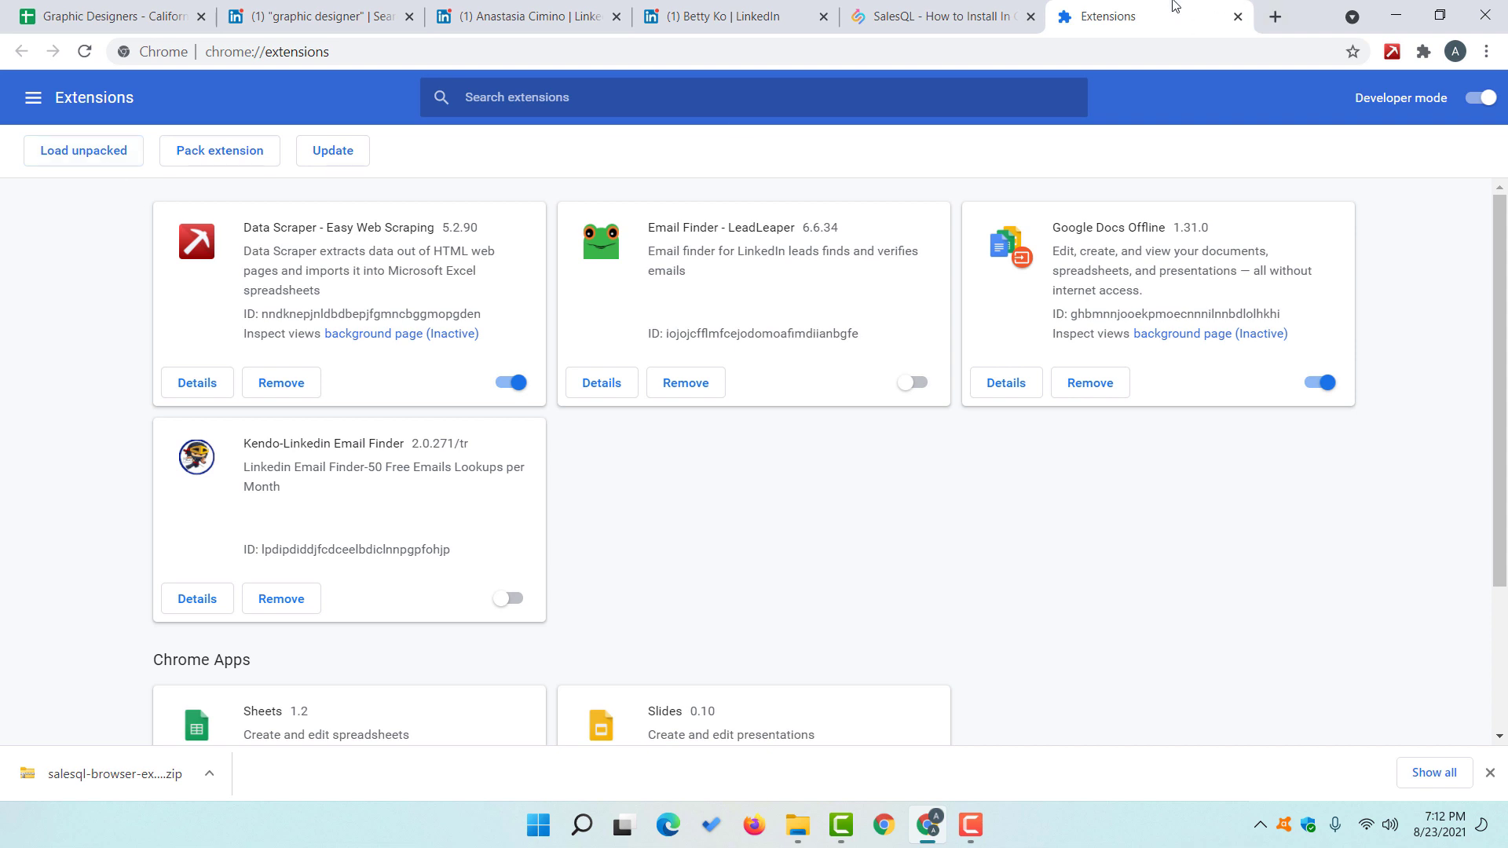
Step: Load the unpacked extension from the salesql-browser-extension-v4.2.0 folder
{"action": "left_click", "coordinate": [1011, 13]}
{"action": "scroll", "coordinate": [951, 351], "scroll_direction": "down", "scroll_amount": 6}
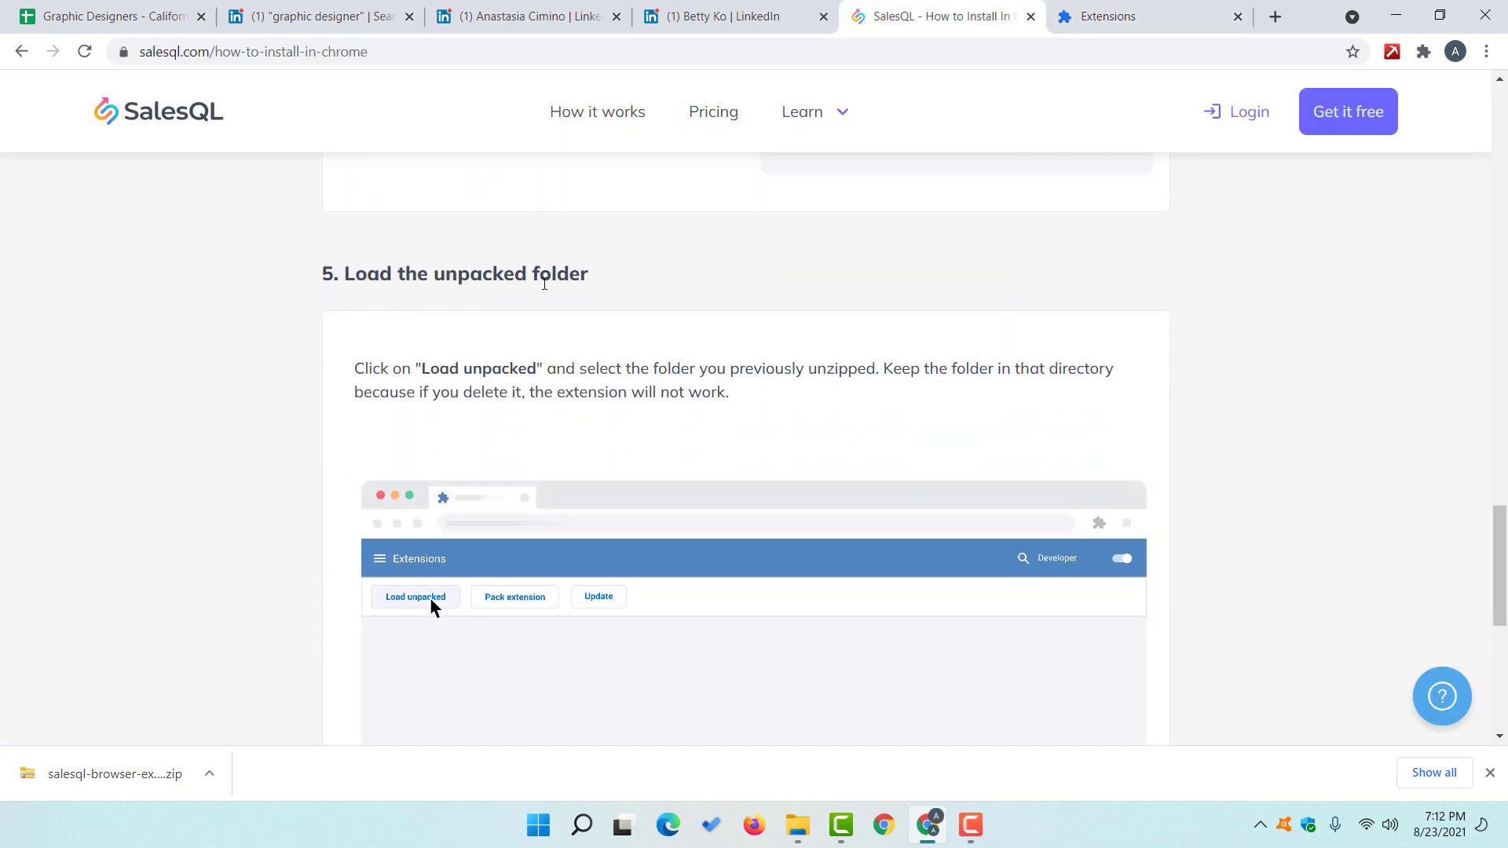
{"action": "scroll", "coordinate": [175, 417], "scroll_direction": "down", "scroll_amount": 5}
{"action": "scroll", "coordinate": [185, 427], "scroll_direction": "up", "scroll_amount": 4}
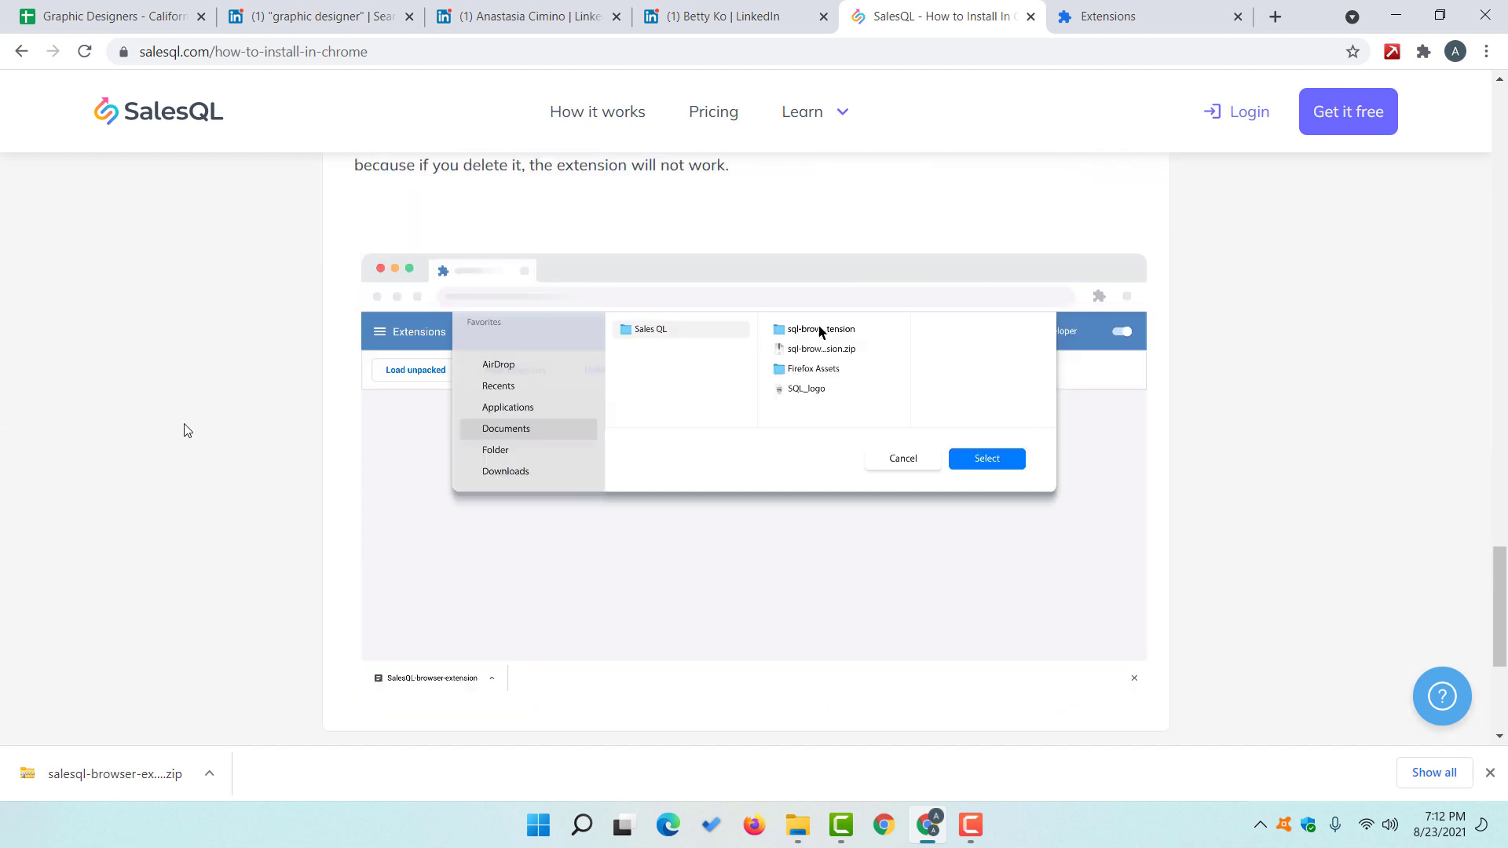
{"action": "left_click", "coordinate": [1114, 11]}
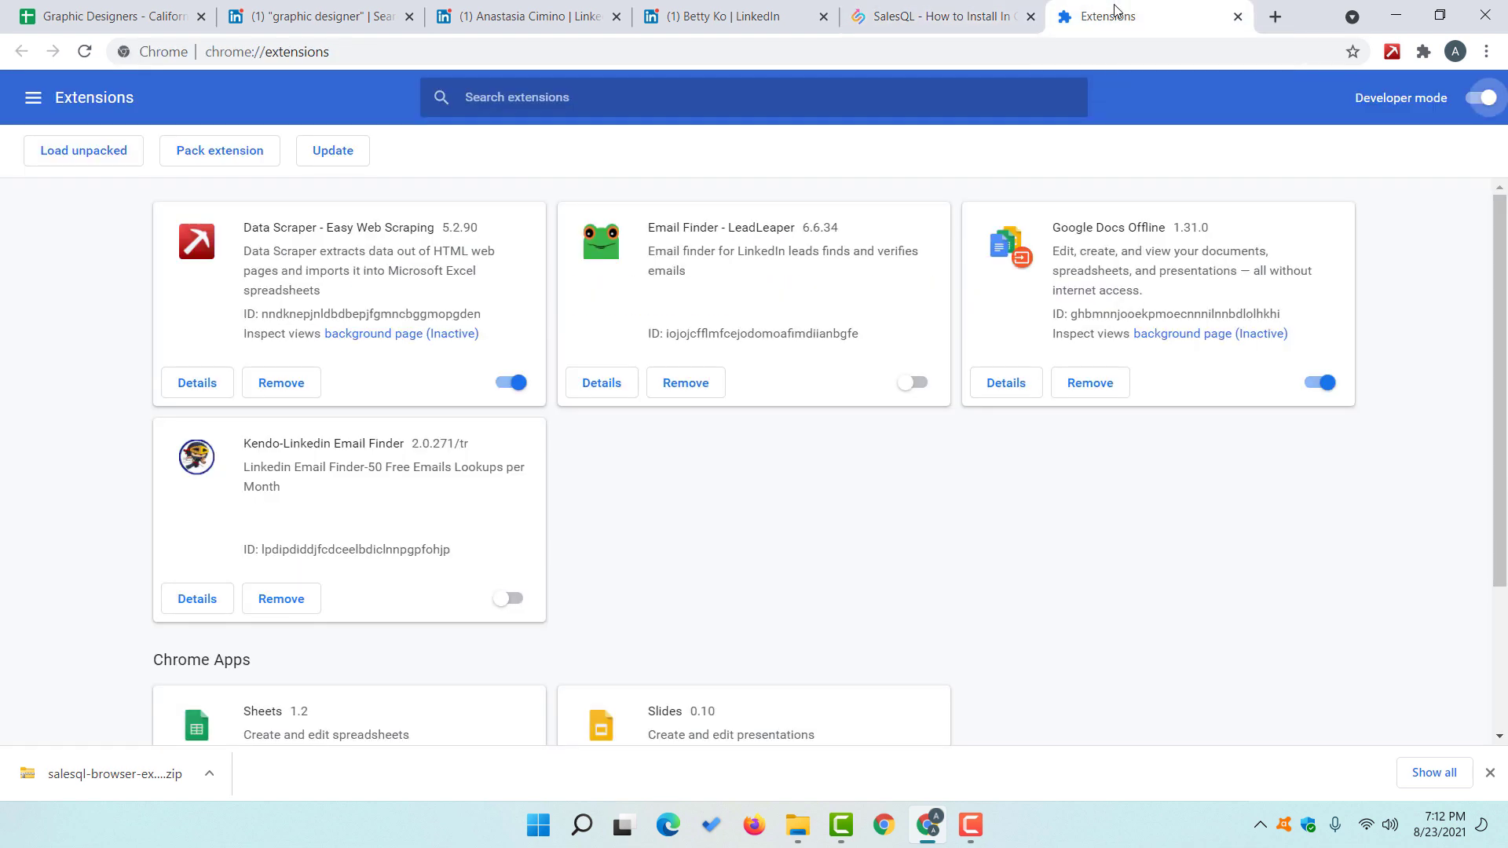
{"action": "left_click", "coordinate": [77, 165]}
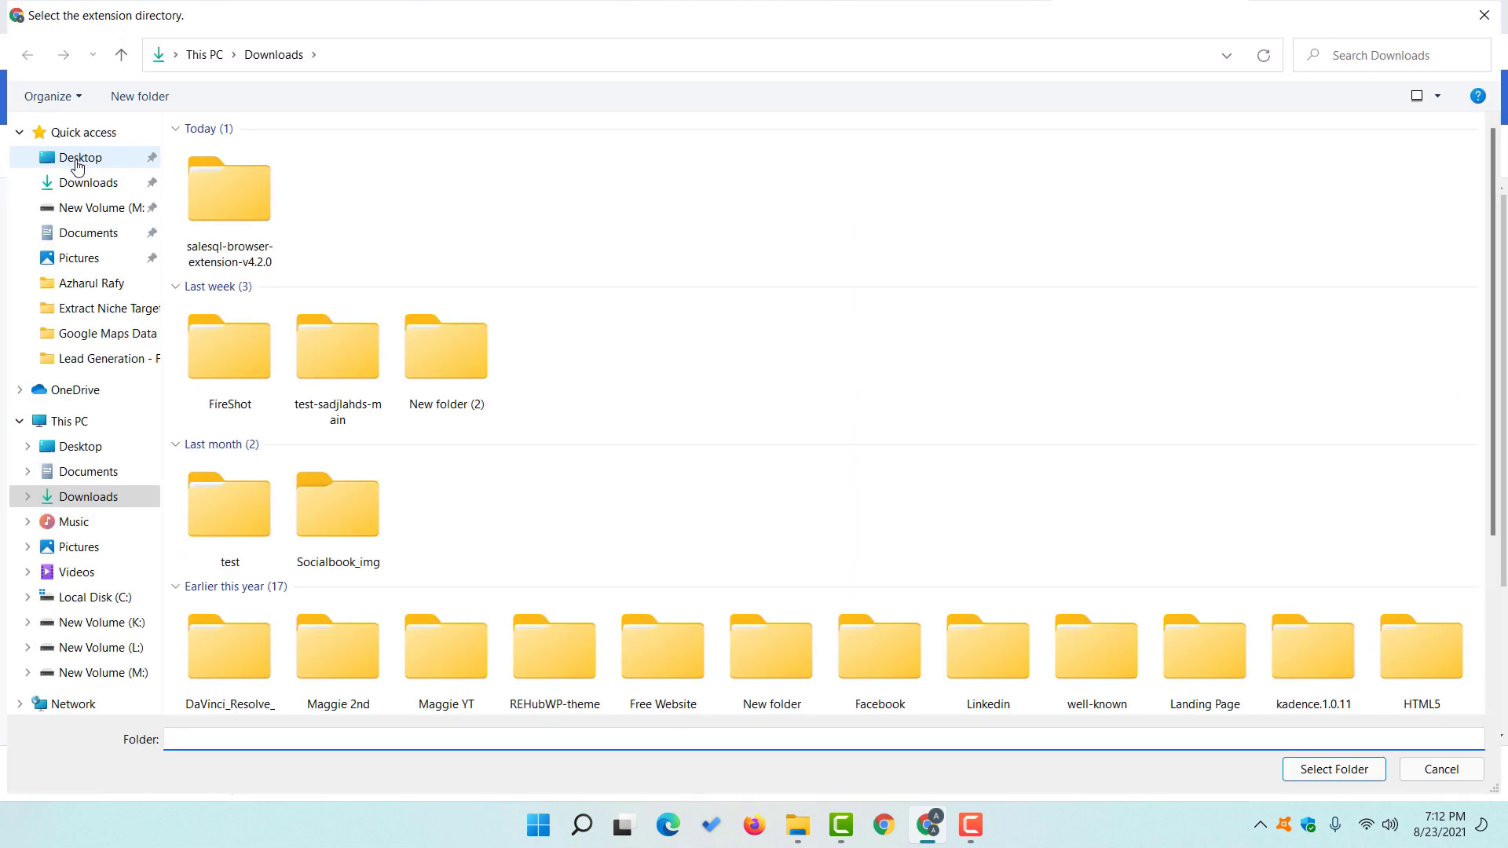
{"action": "left_click", "coordinate": [247, 212]}
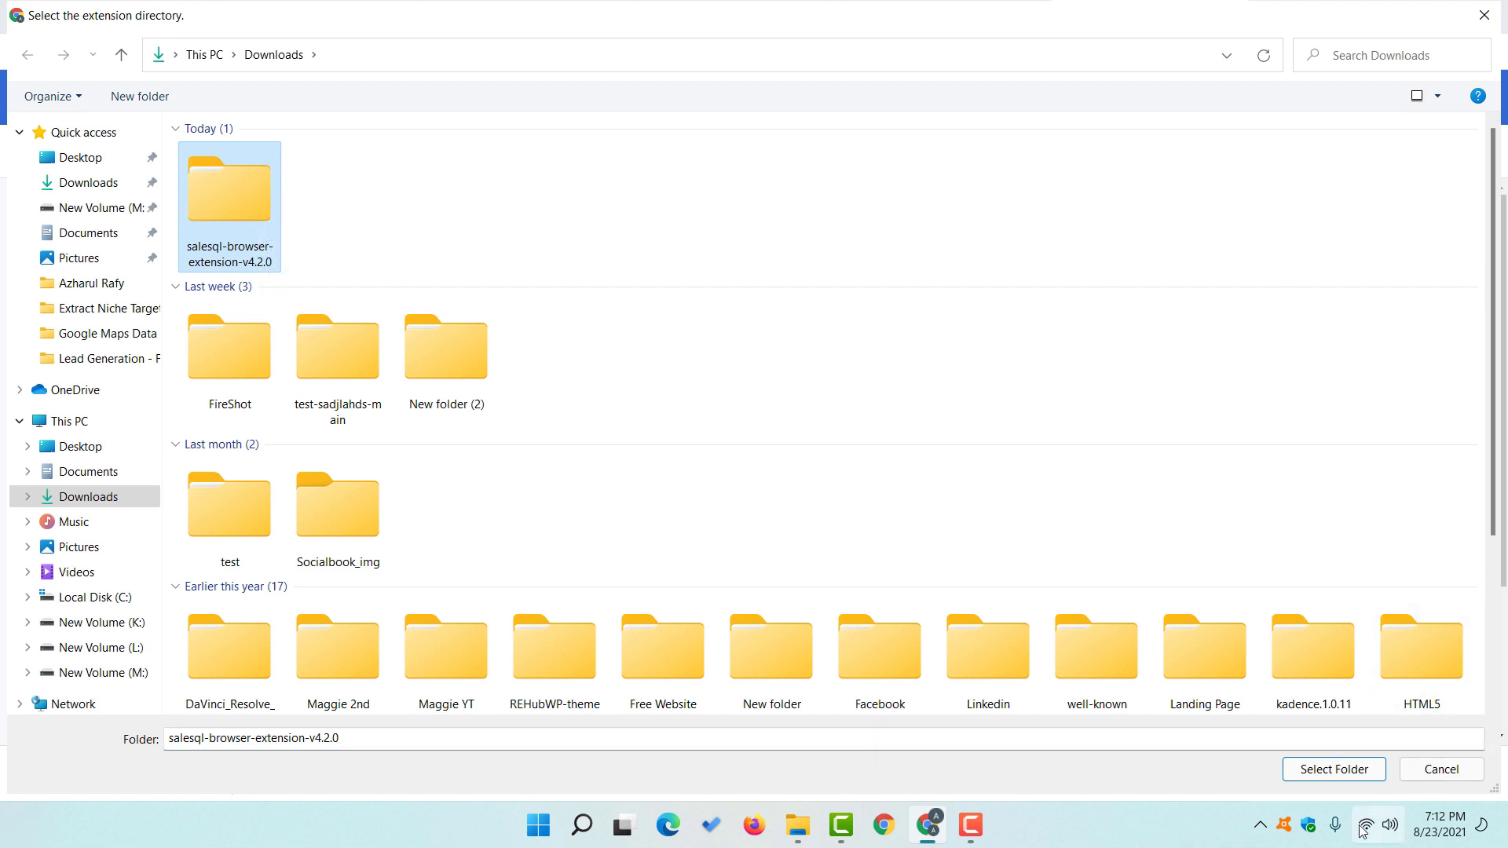
{"action": "left_click", "coordinate": [1333, 774]}
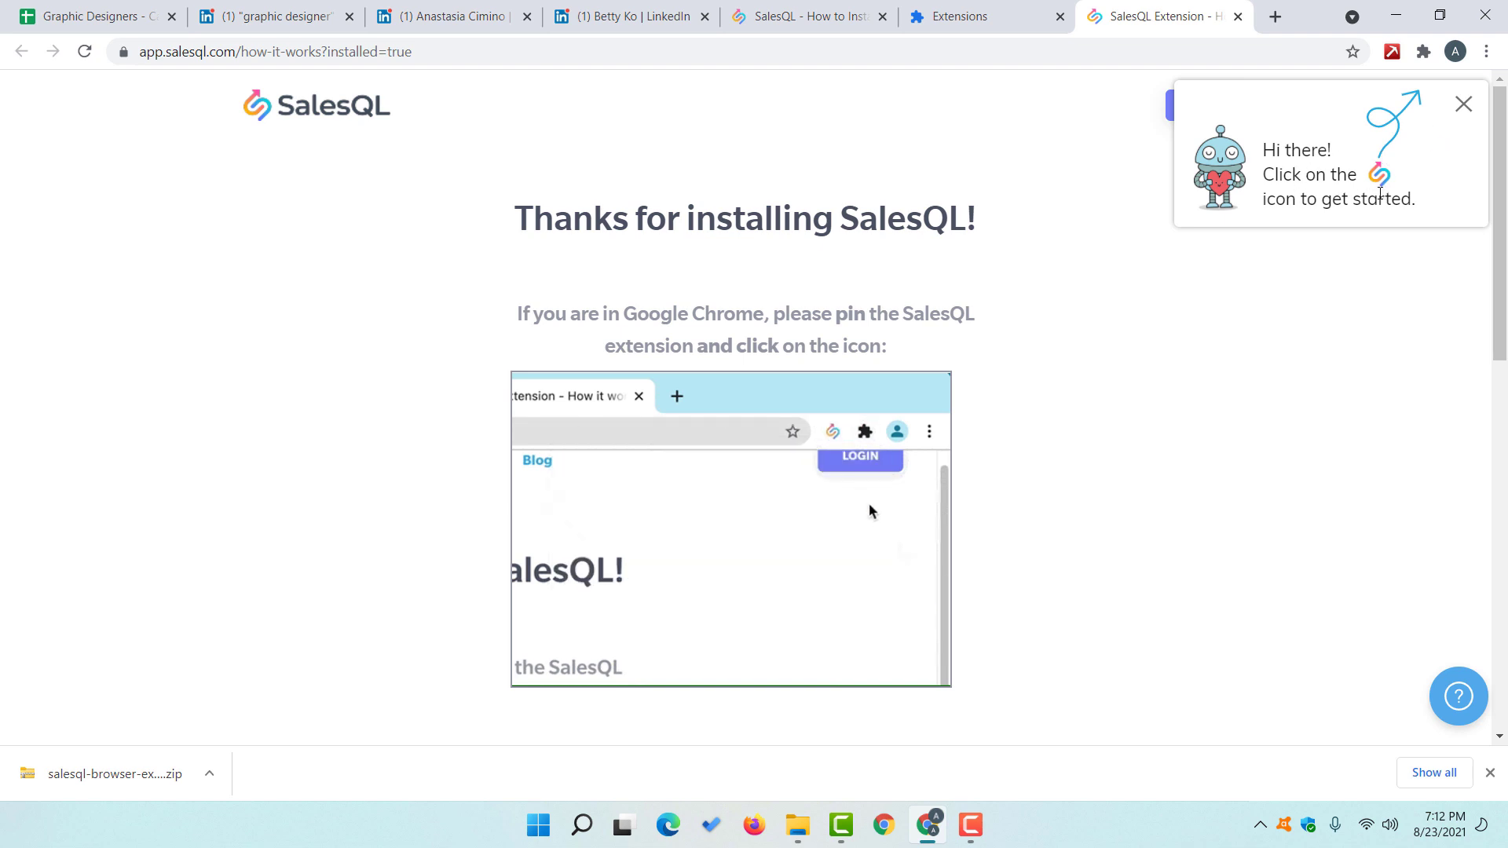
Step: Pin the SalesQL Browser Extension to the Chrome toolbar
{"action": "left_click", "coordinate": [1423, 59]}
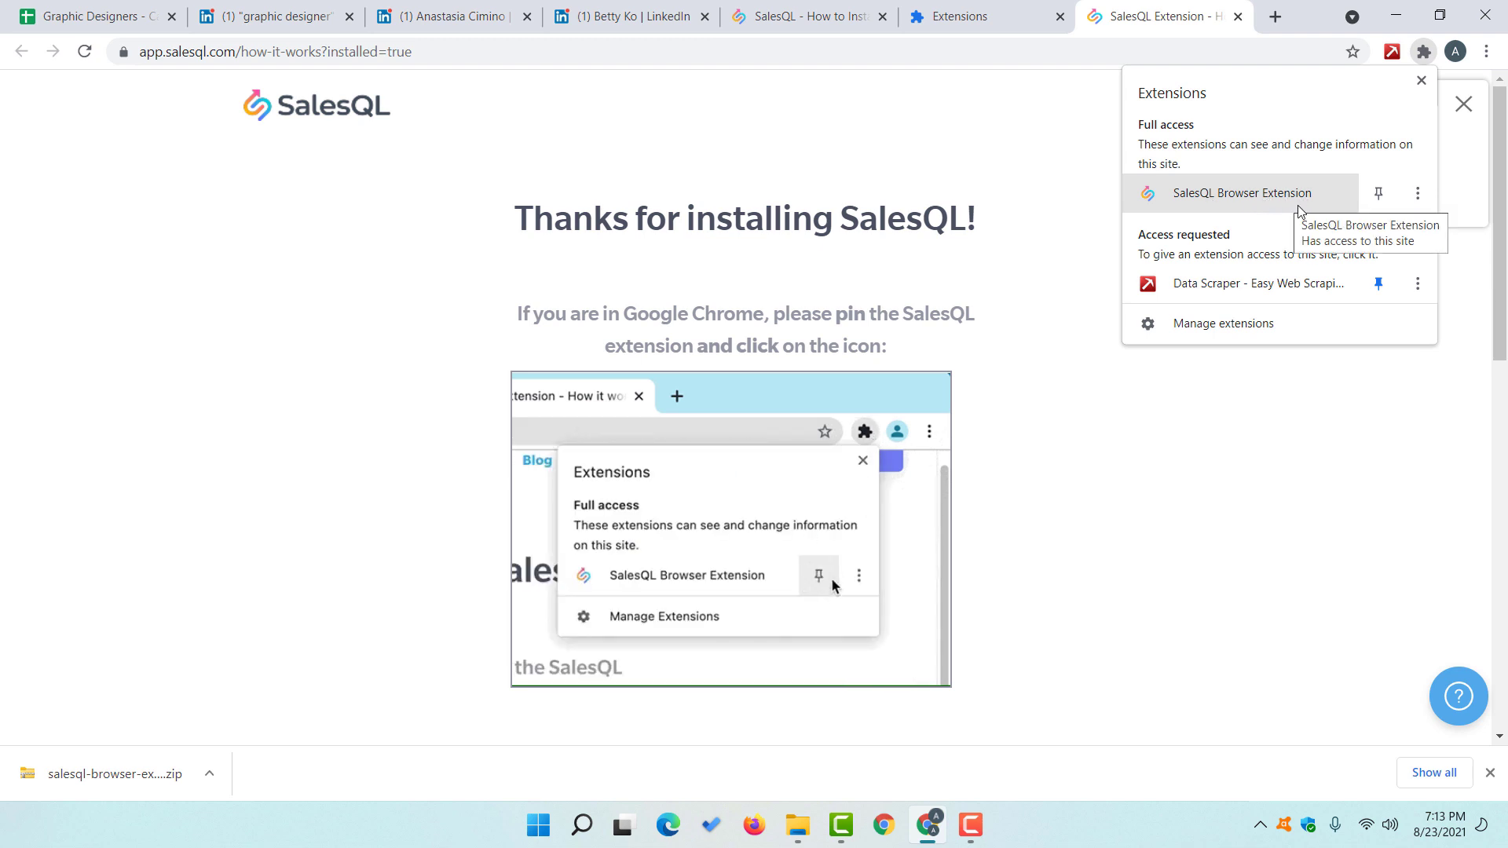
{"action": "left_click", "coordinate": [1378, 198]}
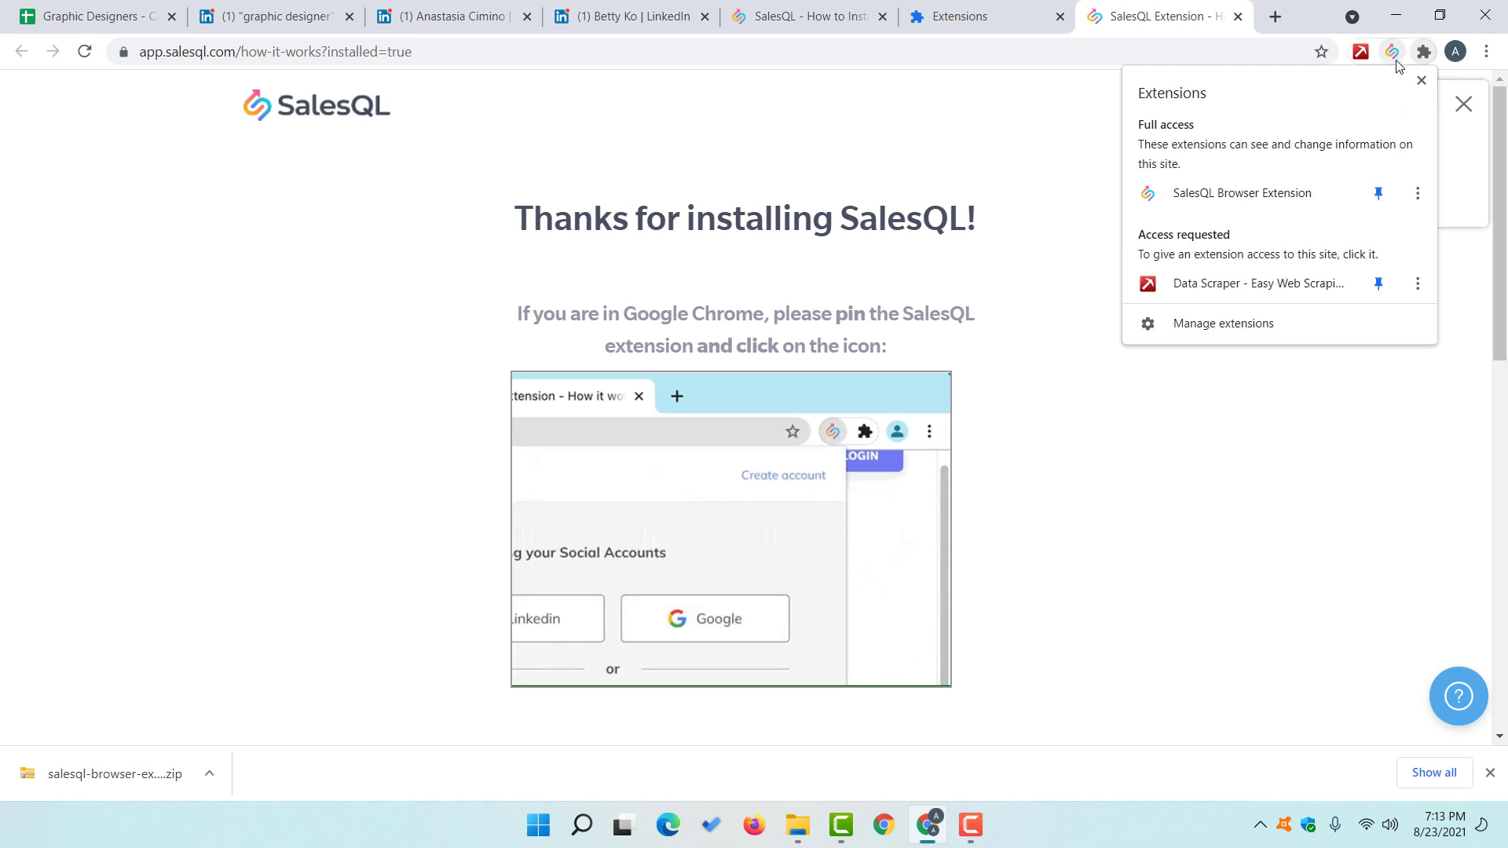
{"action": "left_click", "coordinate": [1001, 137]}
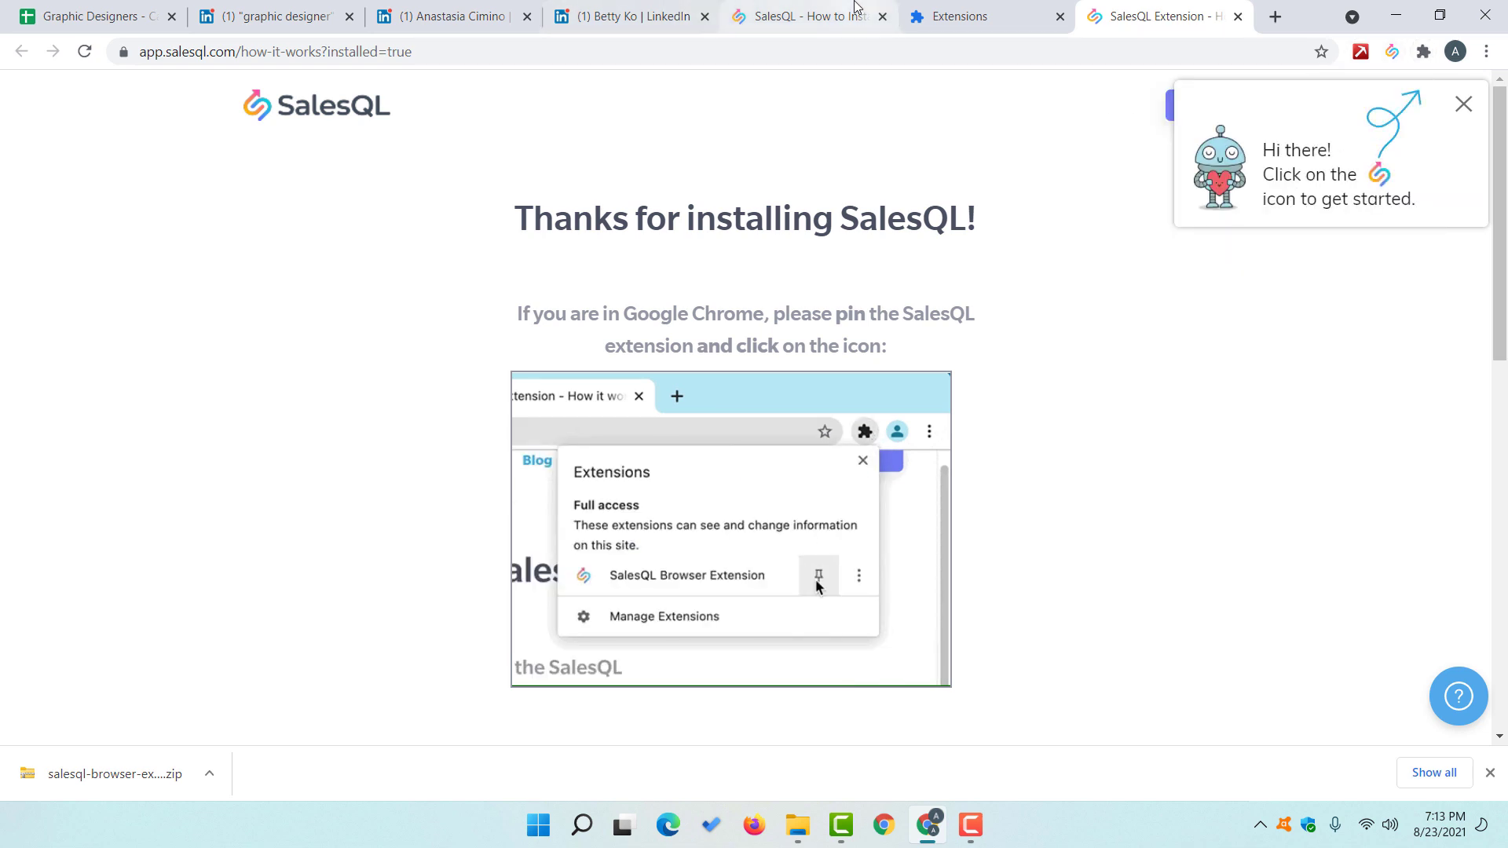
Step: Close the How to Install, Extensions and SalesQL welcome tabs
{"action": "left_click", "coordinate": [863, 15]}
{"action": "left_click", "coordinate": [883, 17]}
{"action": "left_click", "coordinate": [883, 16]}
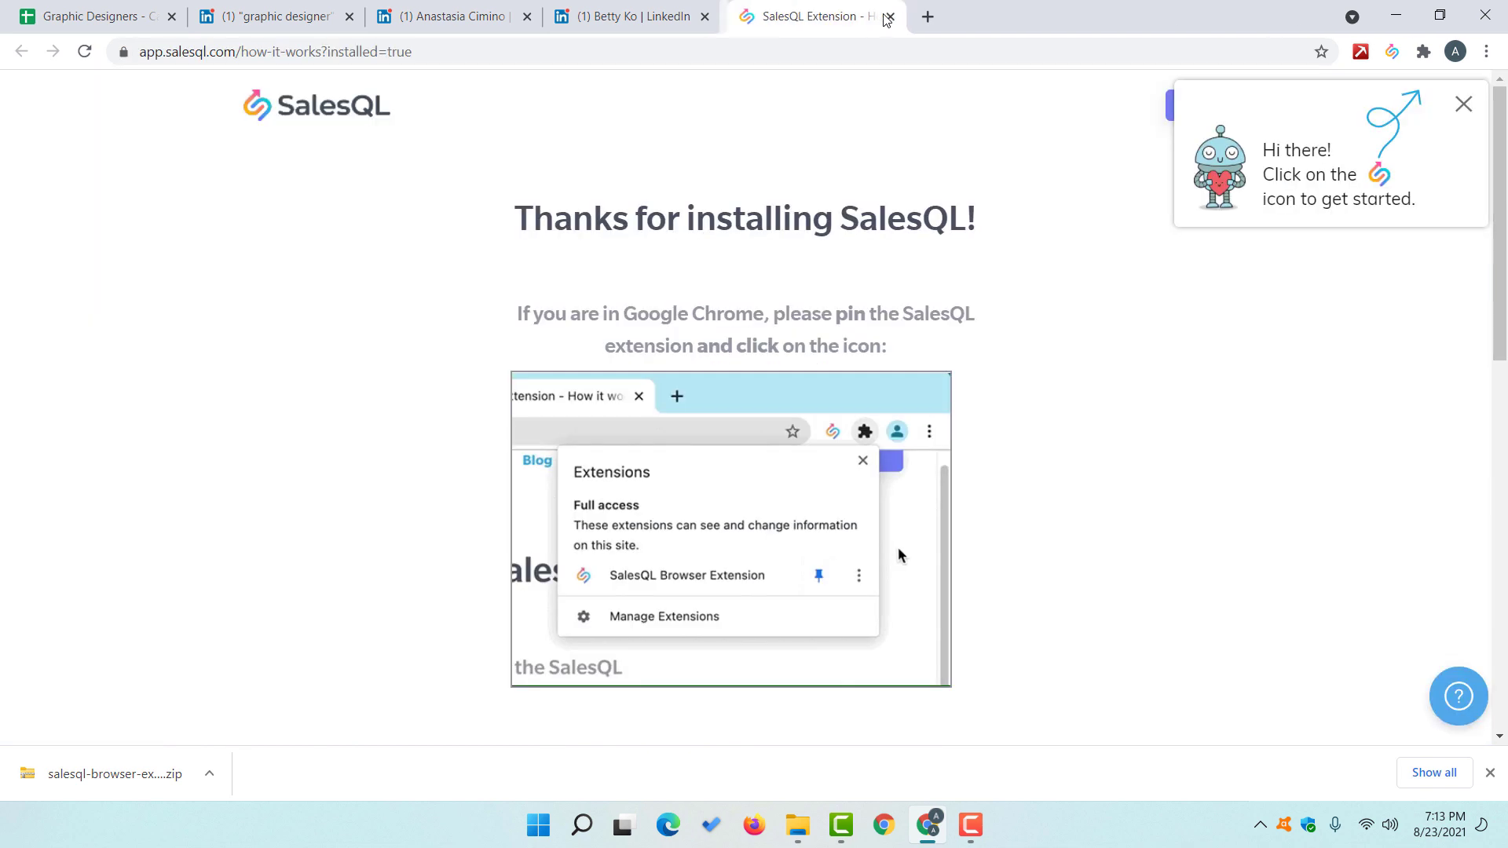
{"action": "left_click", "coordinate": [882, 17]}
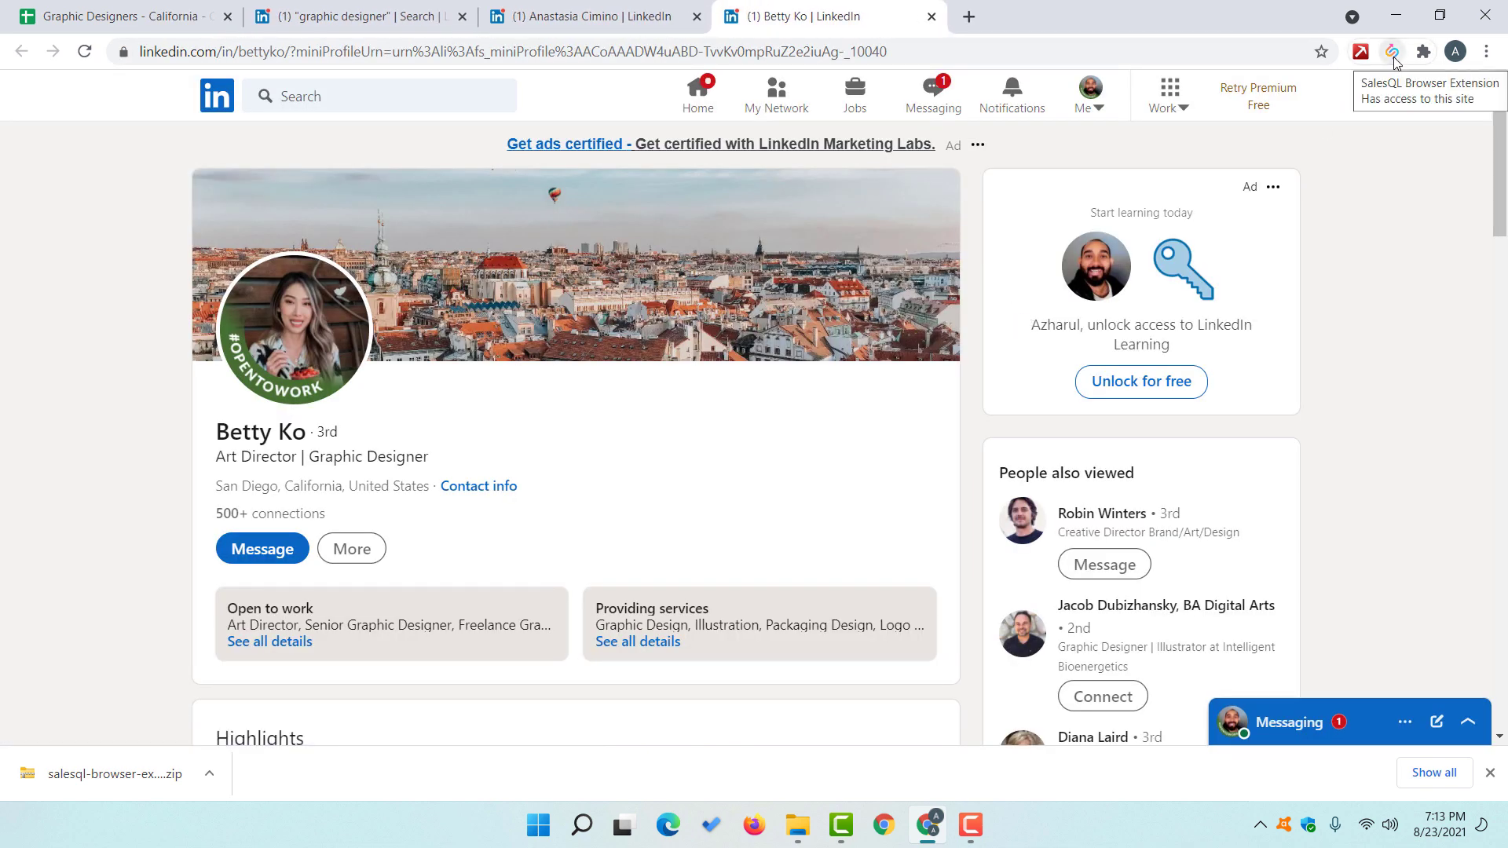
Step: Sign in to SalesQL with the LinkedIn account, entering the account password
{"action": "left_click", "coordinate": [1394, 58]}
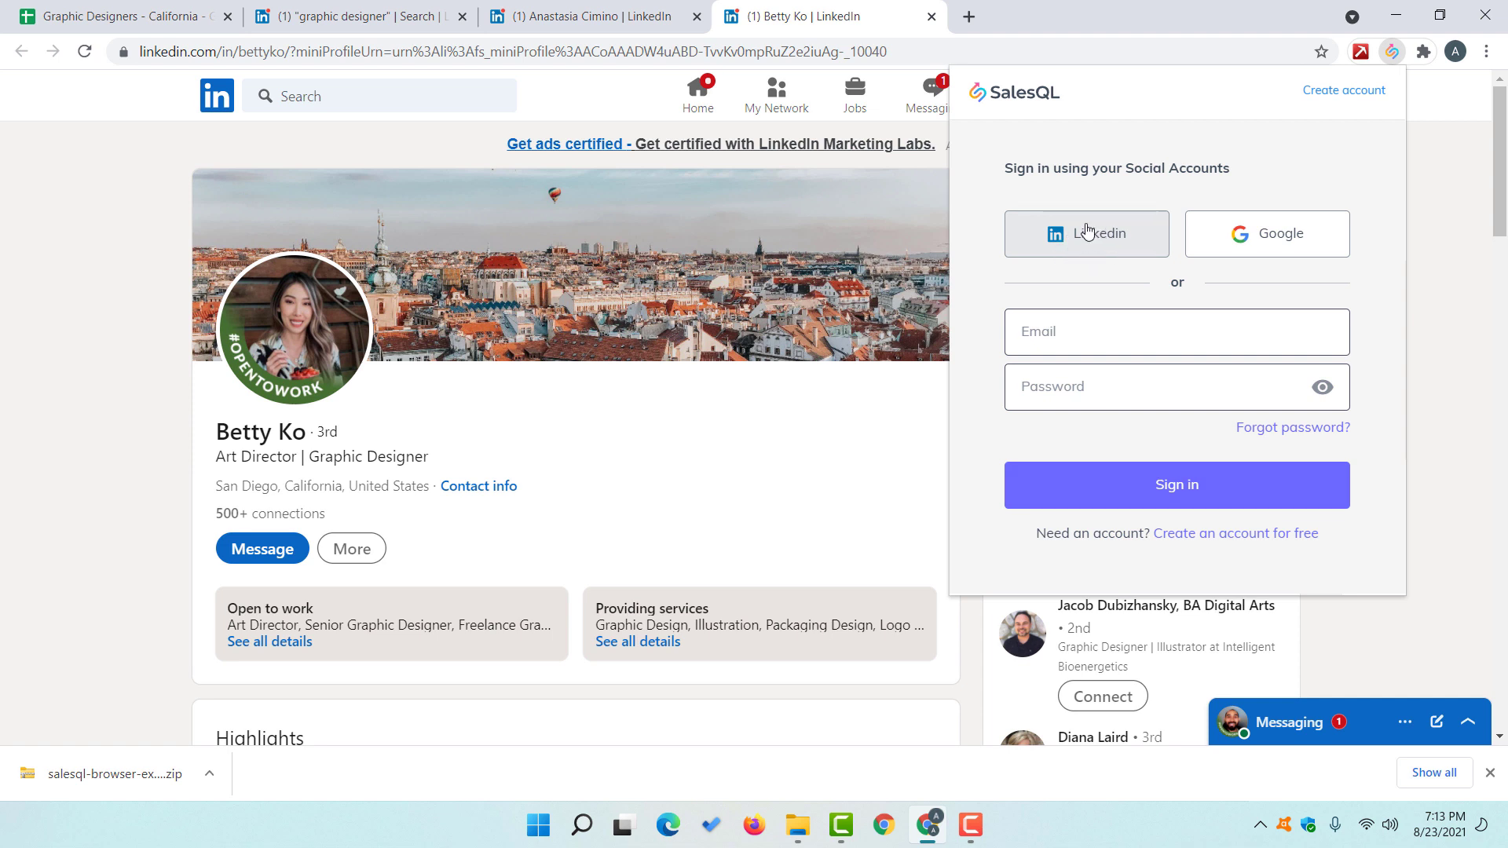
{"action": "left_click", "coordinate": [1086, 251]}
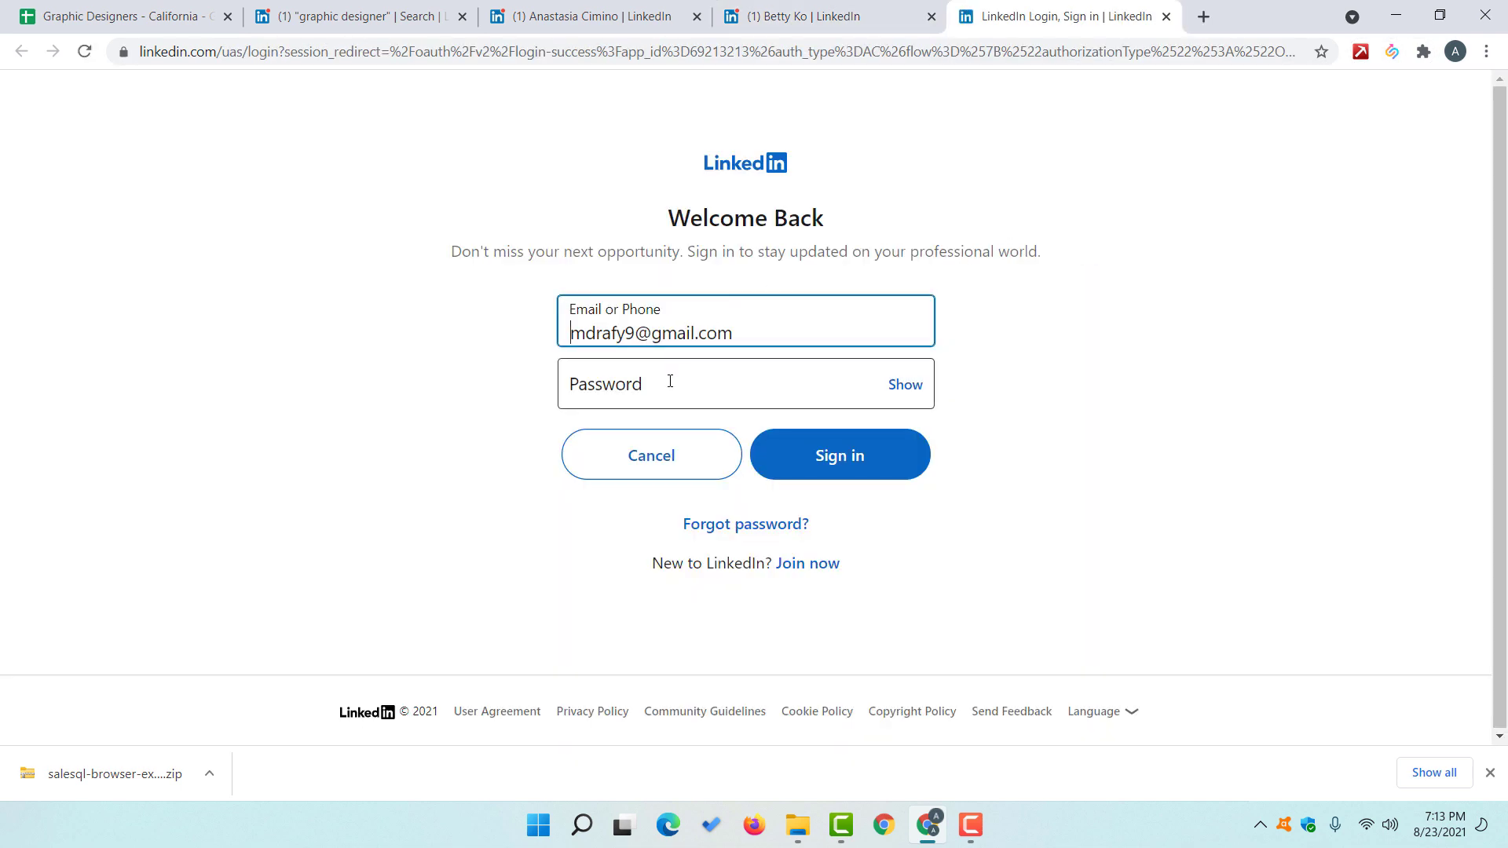
{"action": "left_click", "coordinate": [672, 380]}
{"action": "type", "text": "•••"}
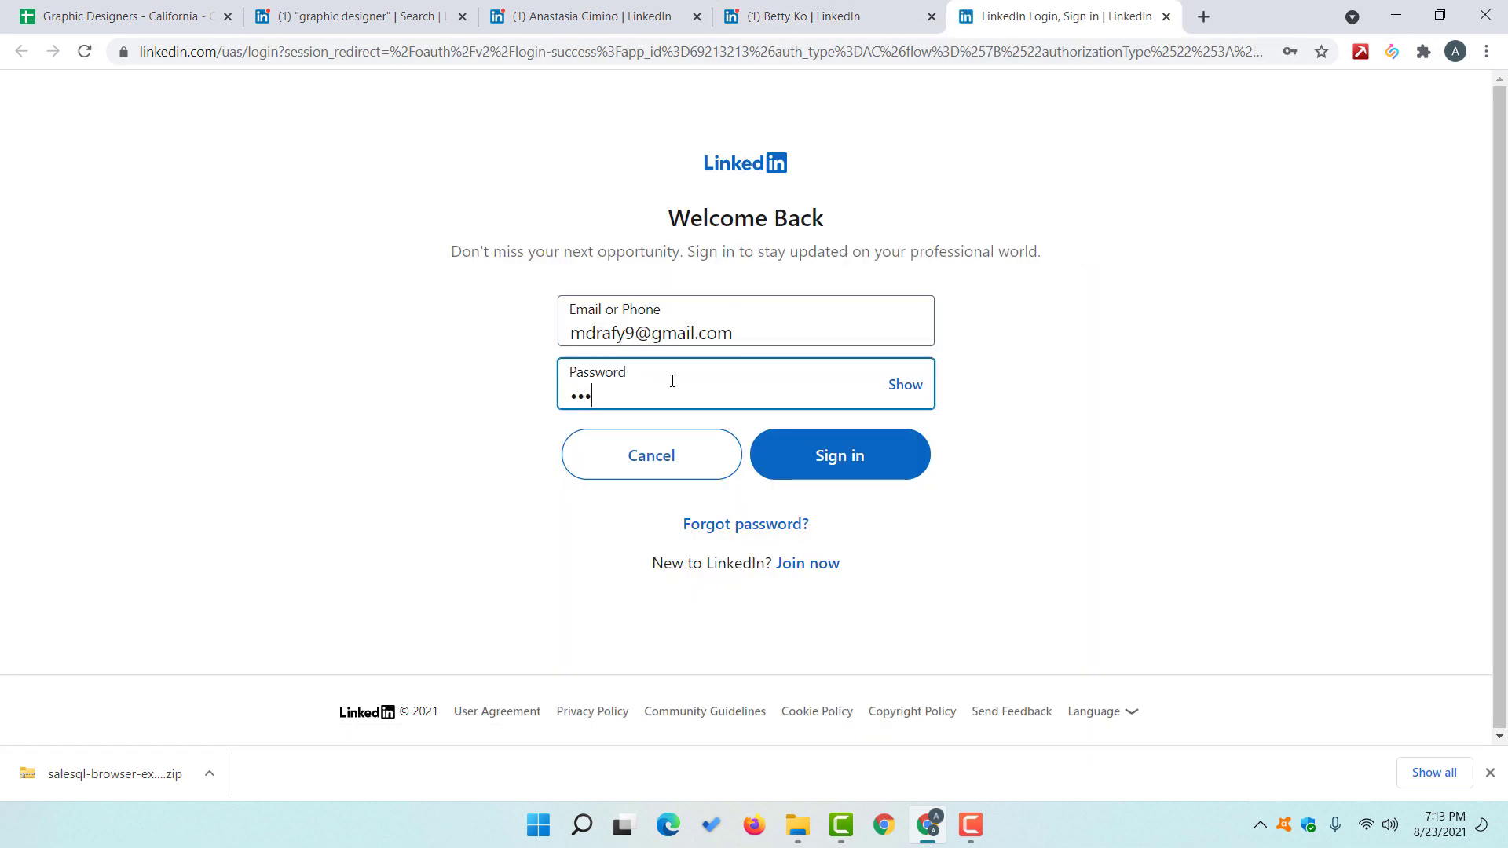
{"action": "type", "text": "•••"}
{"action": "left_click", "coordinate": [879, 461]}
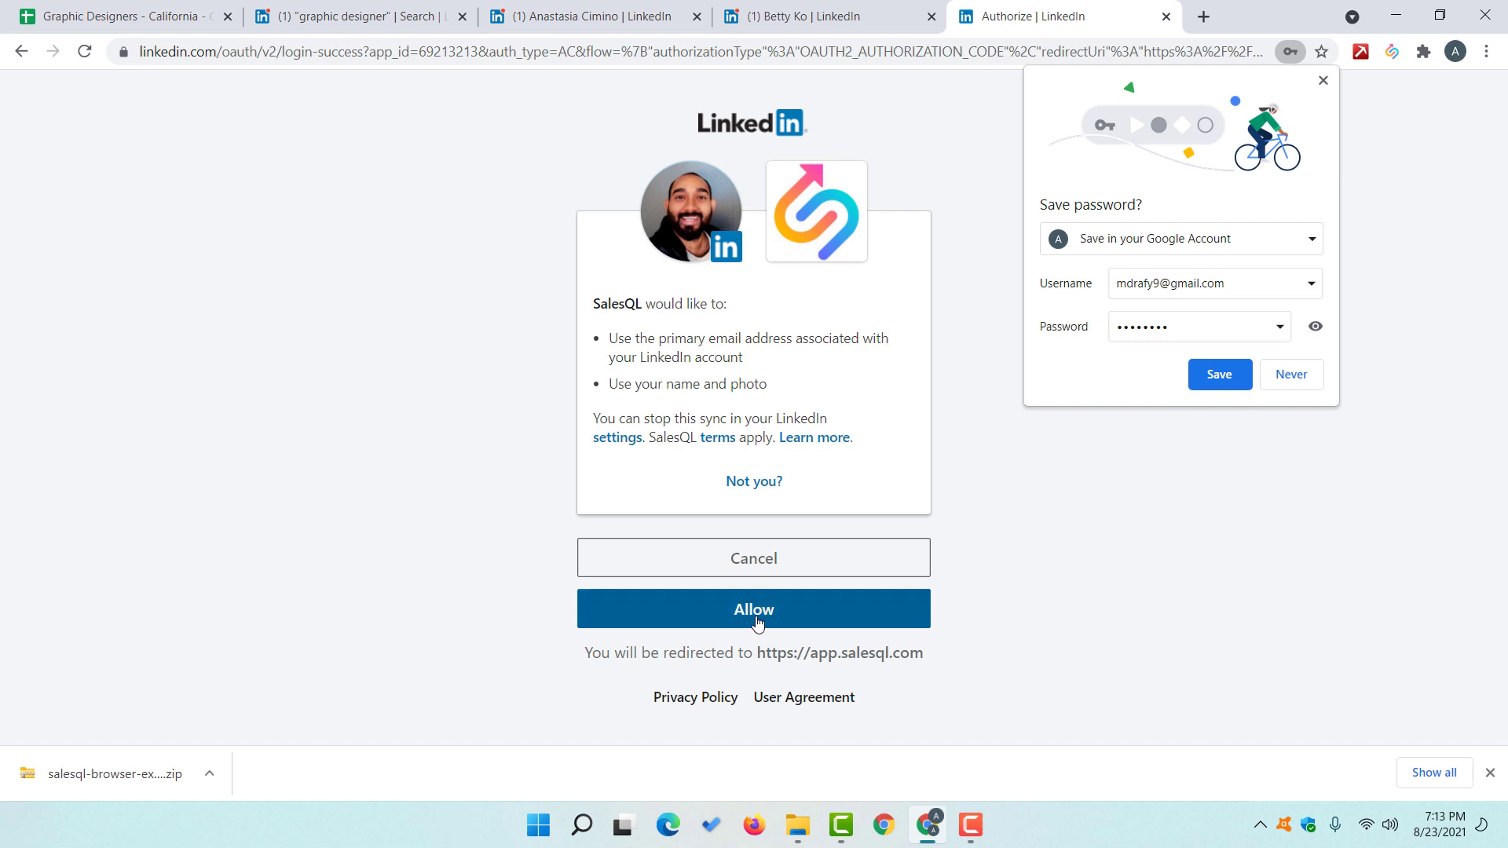
Step: Allow SalesQL access, decline saving the password, and close the downloads bar
{"action": "left_click", "coordinate": [757, 622]}
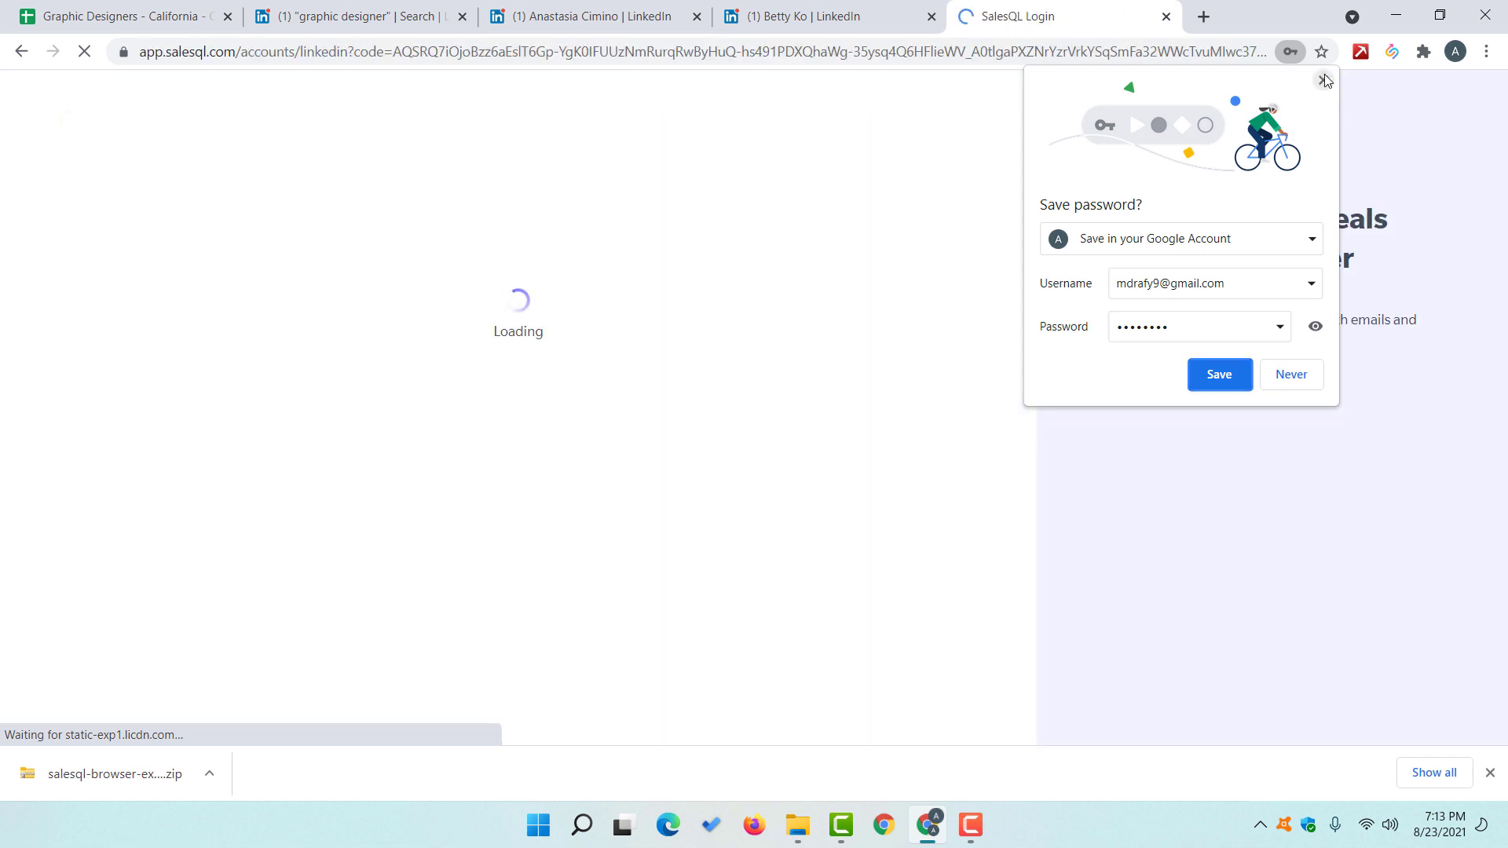
{"action": "left_click", "coordinate": [1323, 82]}
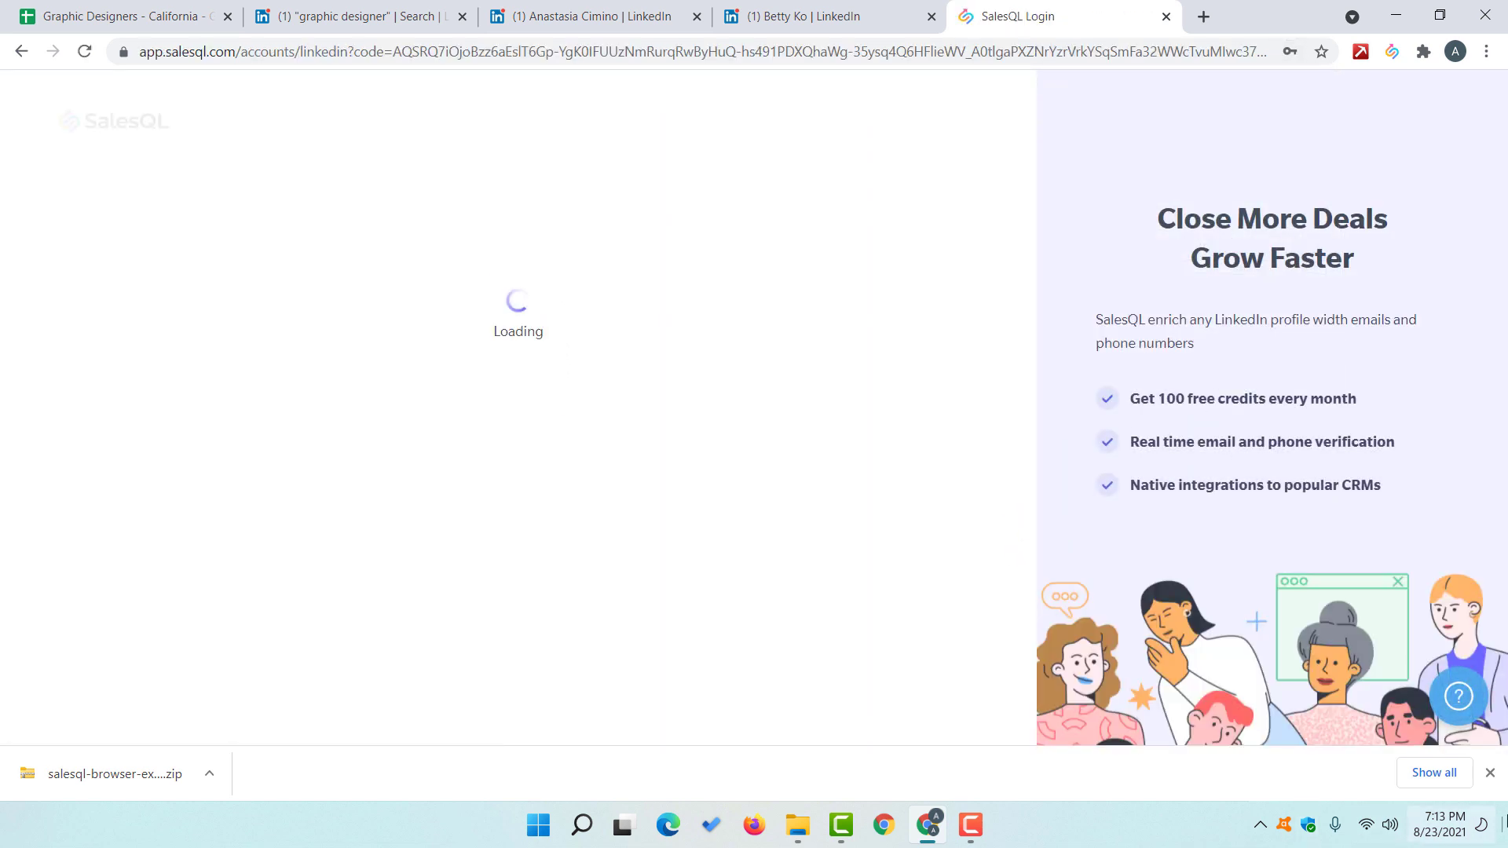
{"action": "left_click", "coordinate": [1489, 772]}
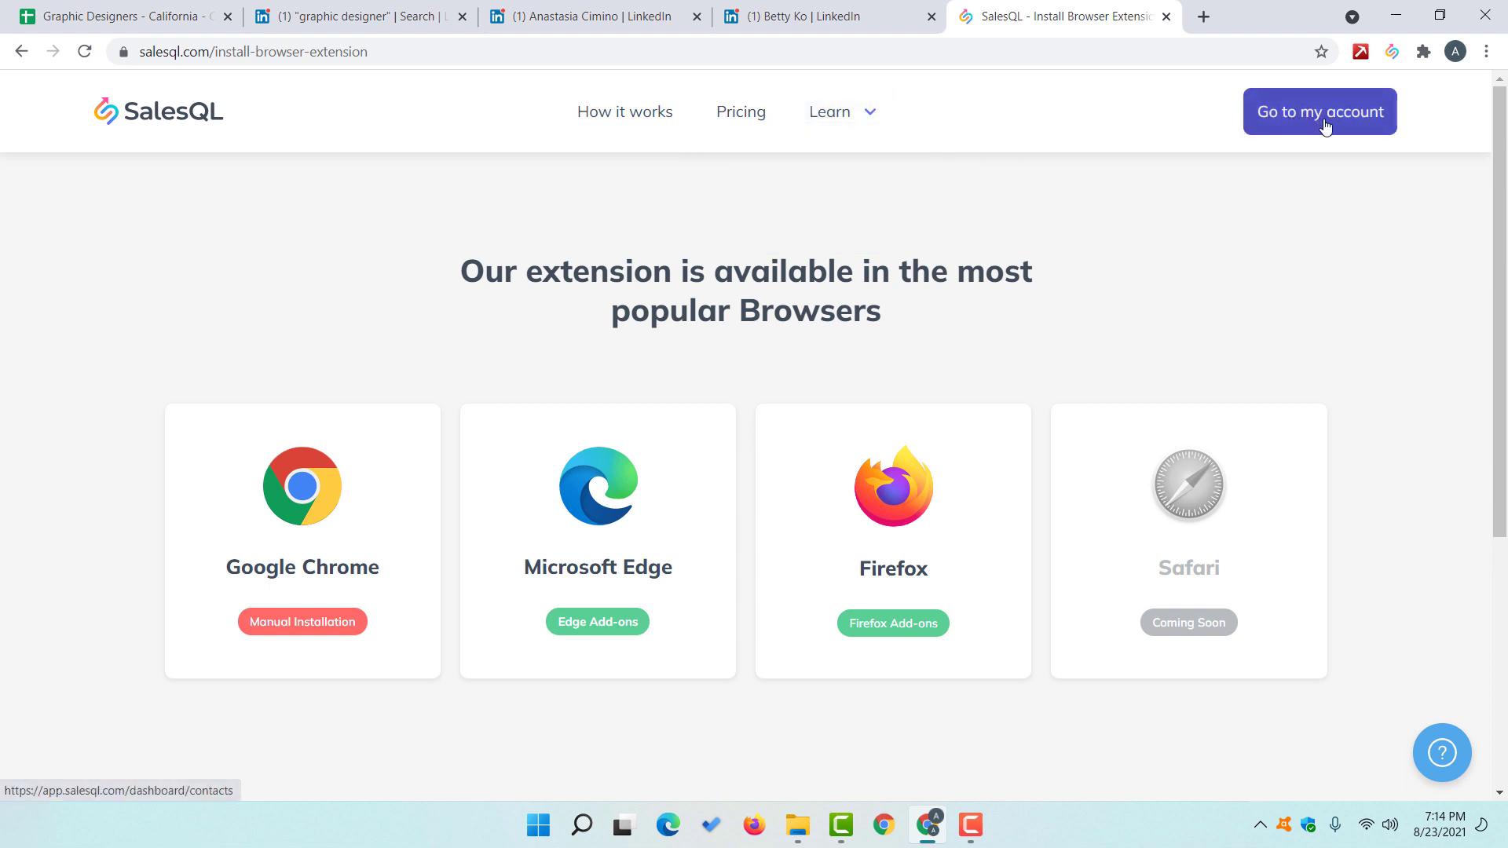
Step: Check the Free Plan's 0 of 100 requests on the dashboard, then close it and reload the profile
{"action": "left_click", "coordinate": [1289, 122]}
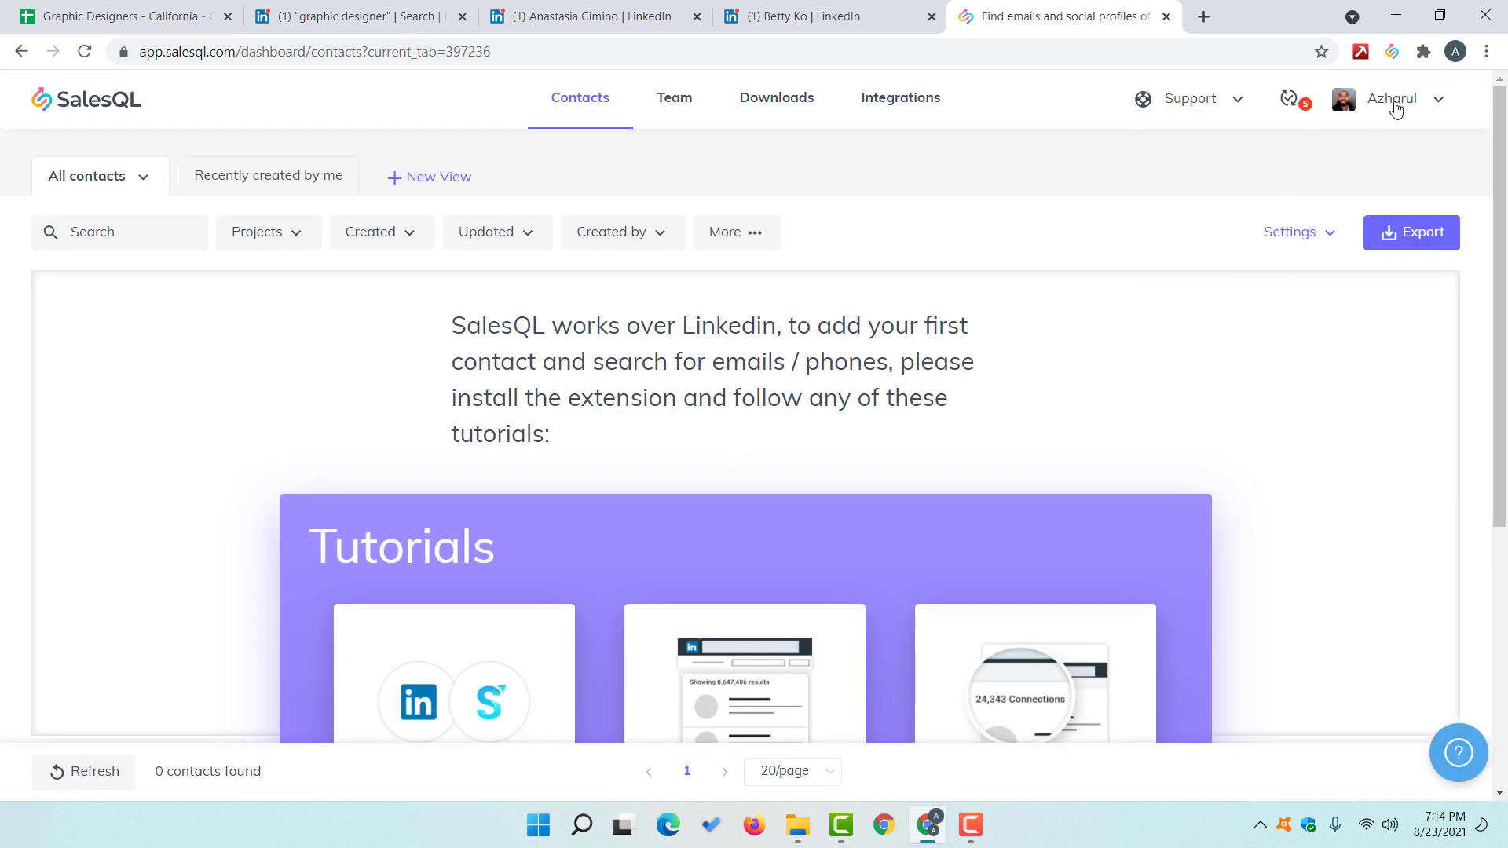
{"action": "left_click", "coordinate": [1392, 98]}
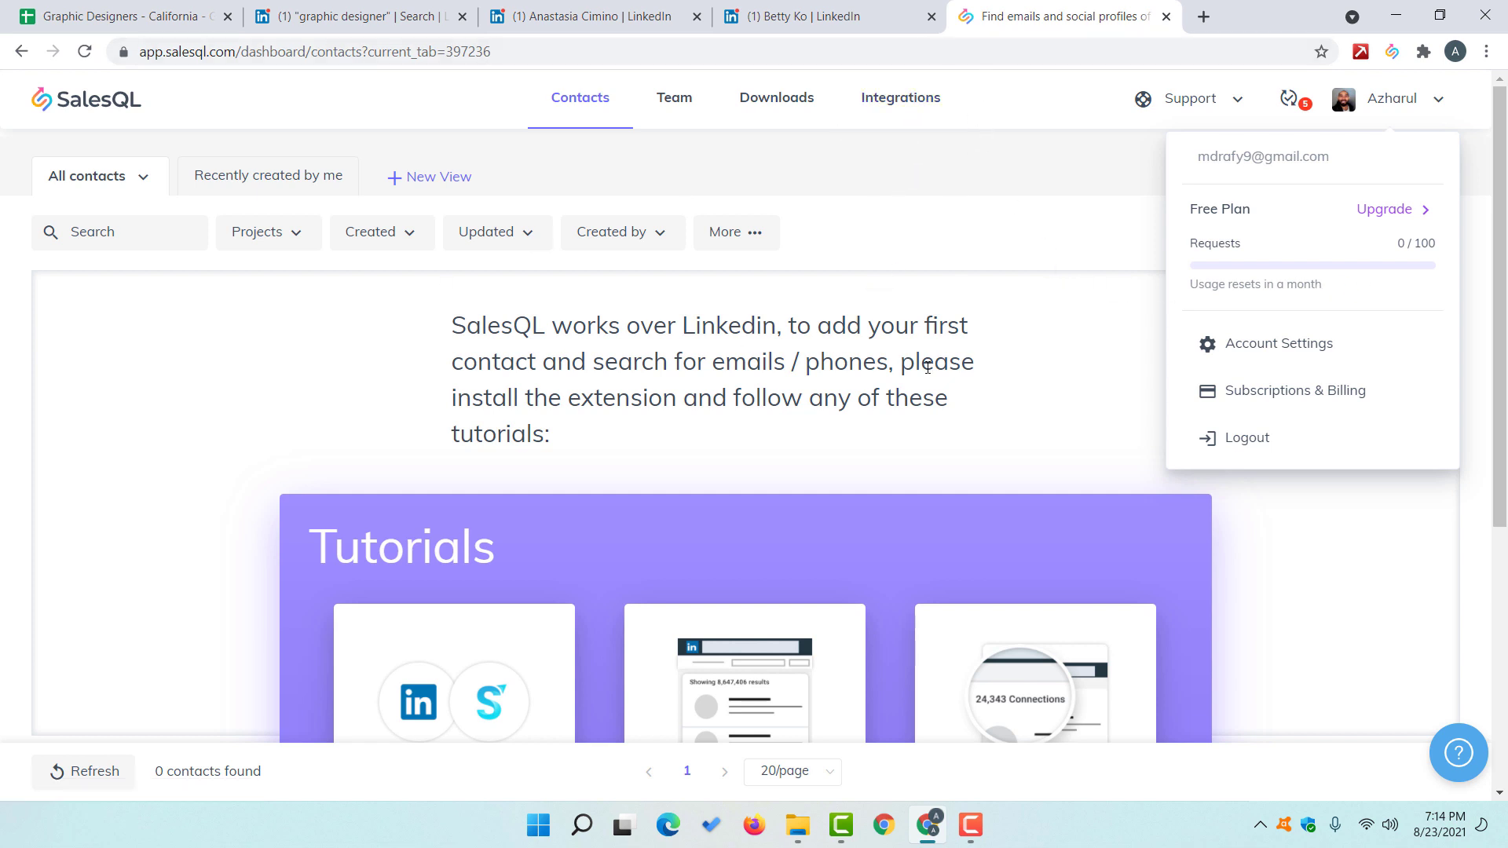
{"action": "left_click", "coordinate": [1166, 16]}
{"action": "left_click", "coordinate": [85, 52]}
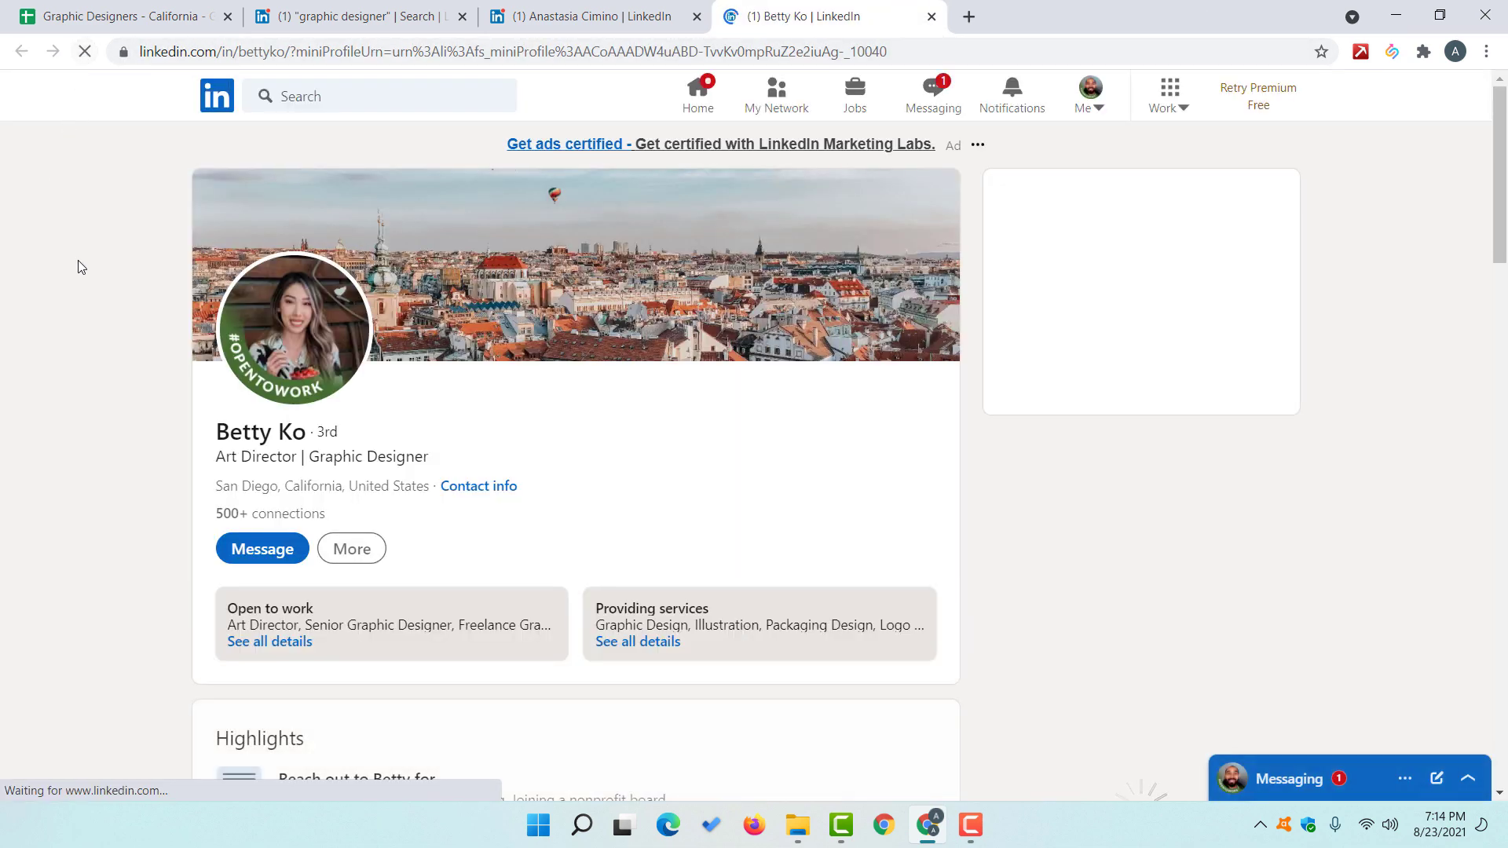
Step: Add the profiled designer as a SalesQL contact to find their emails
{"action": "left_click", "coordinate": [1391, 51]}
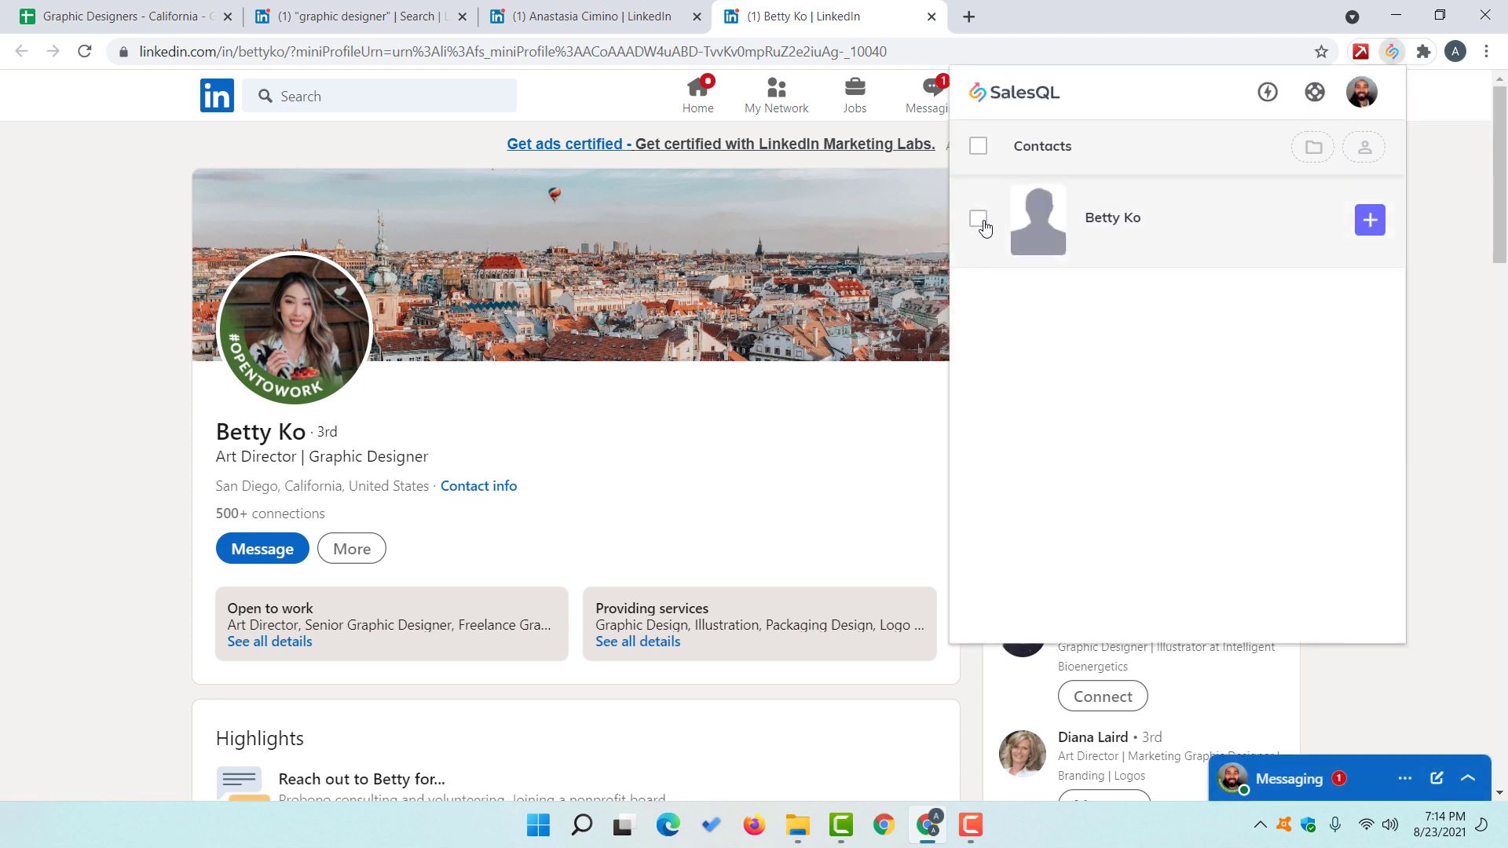
{"action": "left_click", "coordinate": [979, 220]}
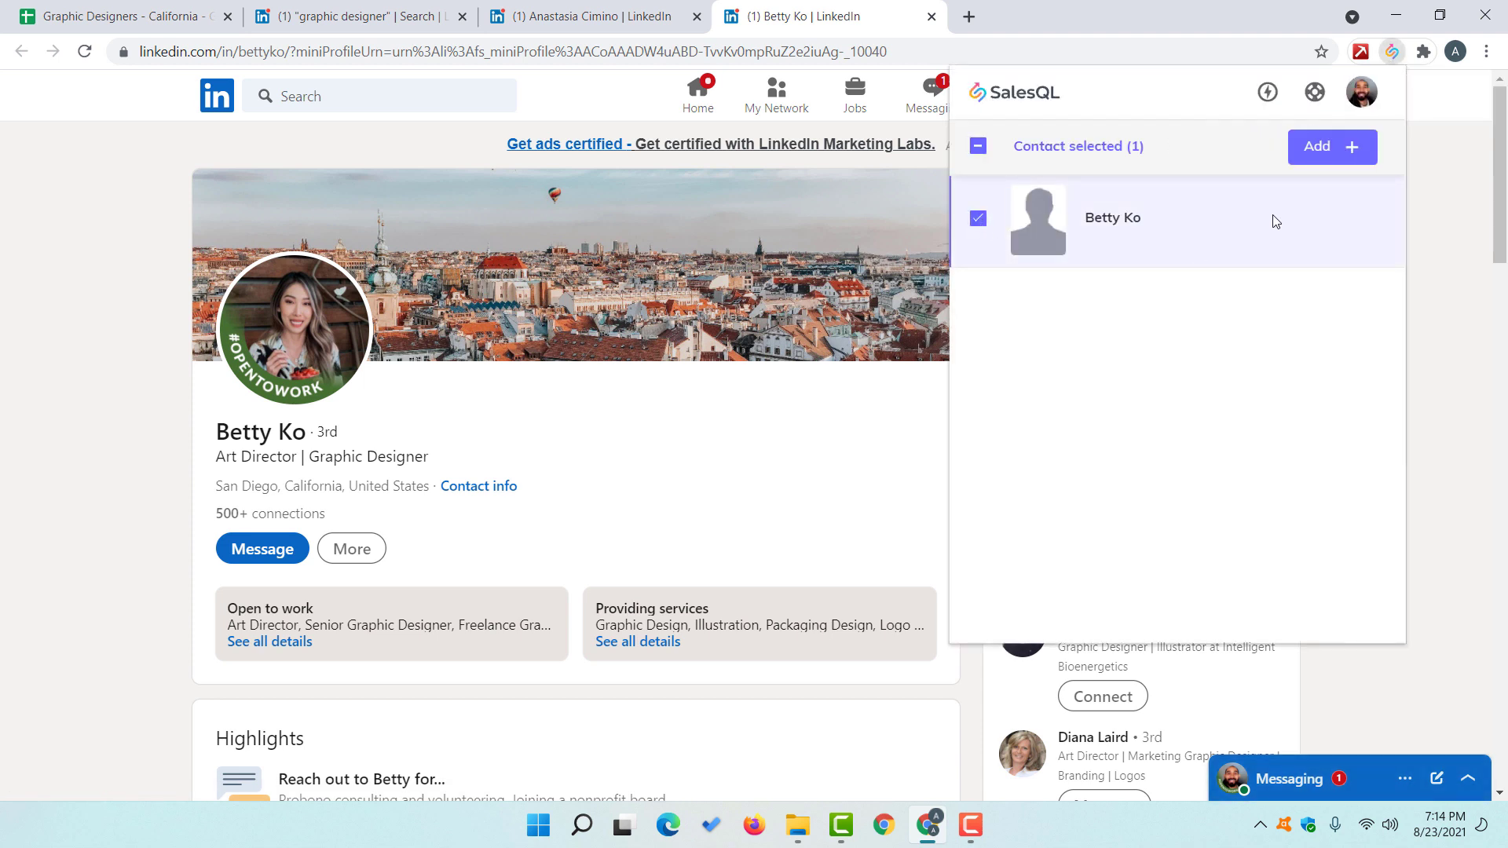
{"action": "left_click", "coordinate": [979, 221]}
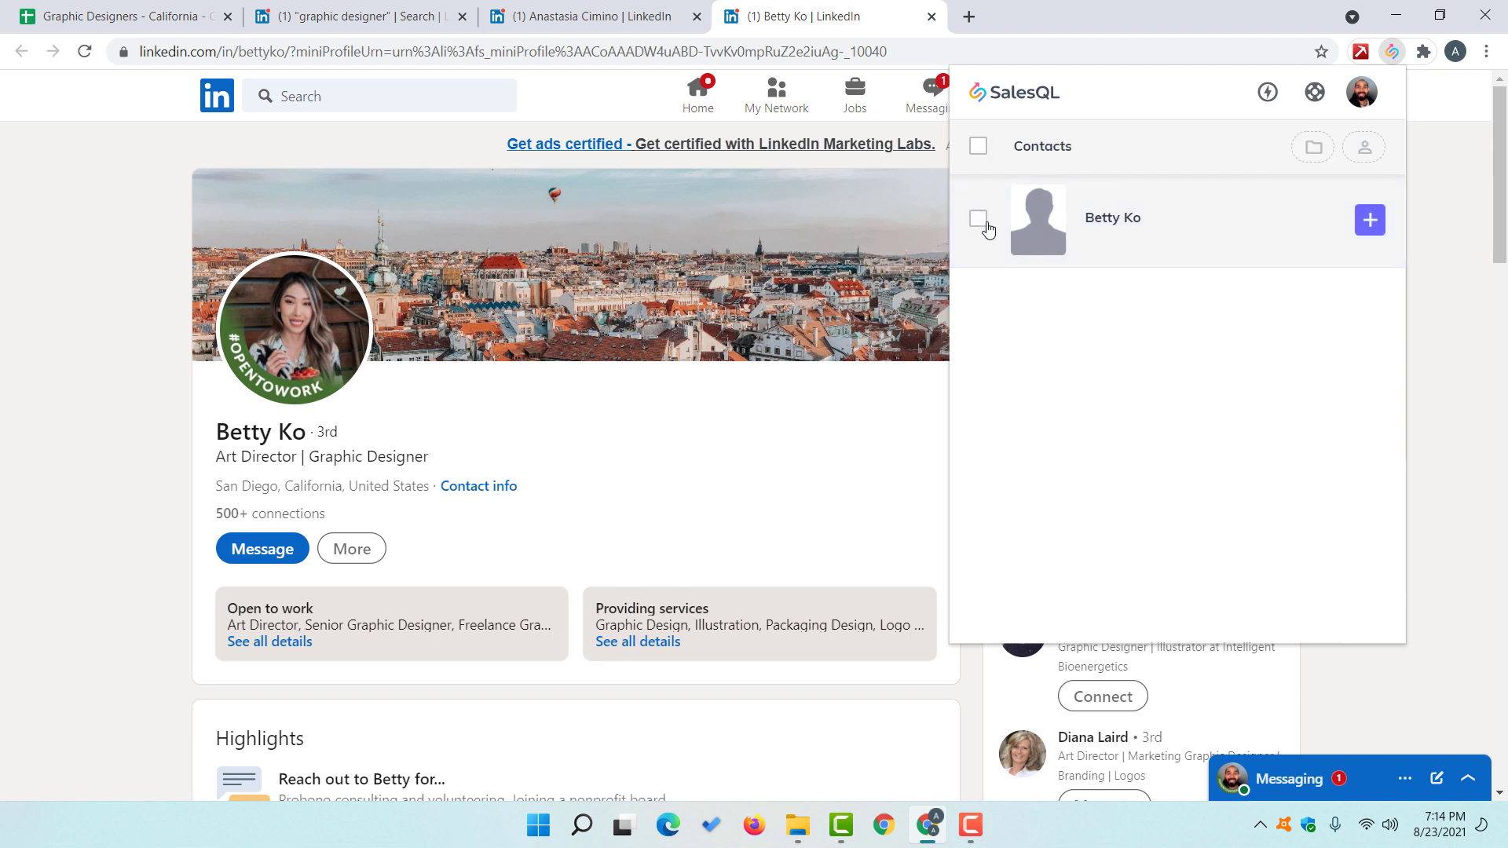
{"action": "left_click", "coordinate": [1369, 222]}
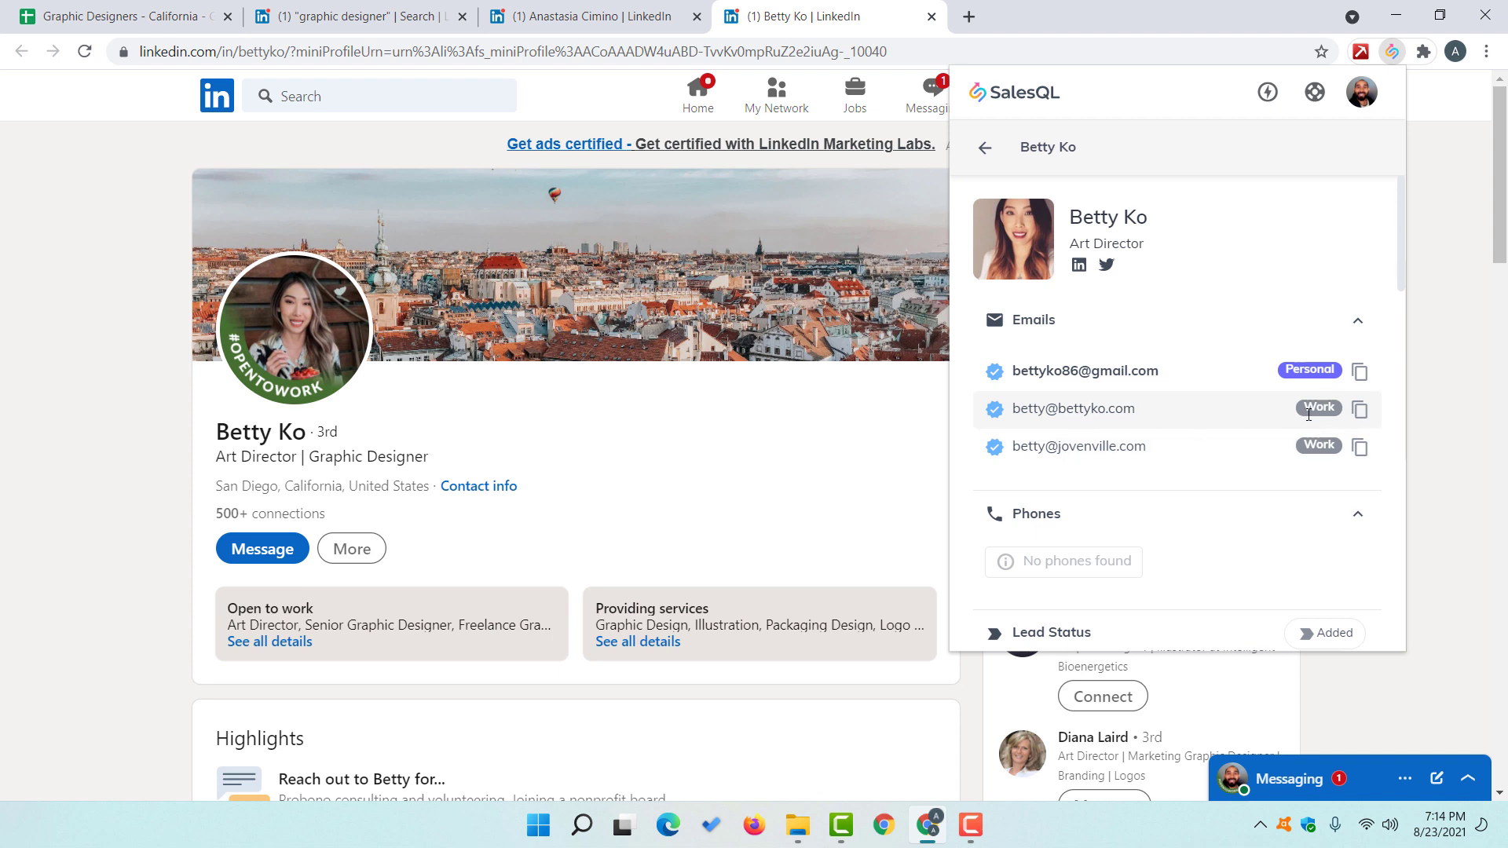
Step: Copy the designer's personal email and switch to the Graphic Designers - California sheet
{"action": "scroll", "coordinate": [1241, 427], "scroll_direction": "down", "scroll_amount": 1}
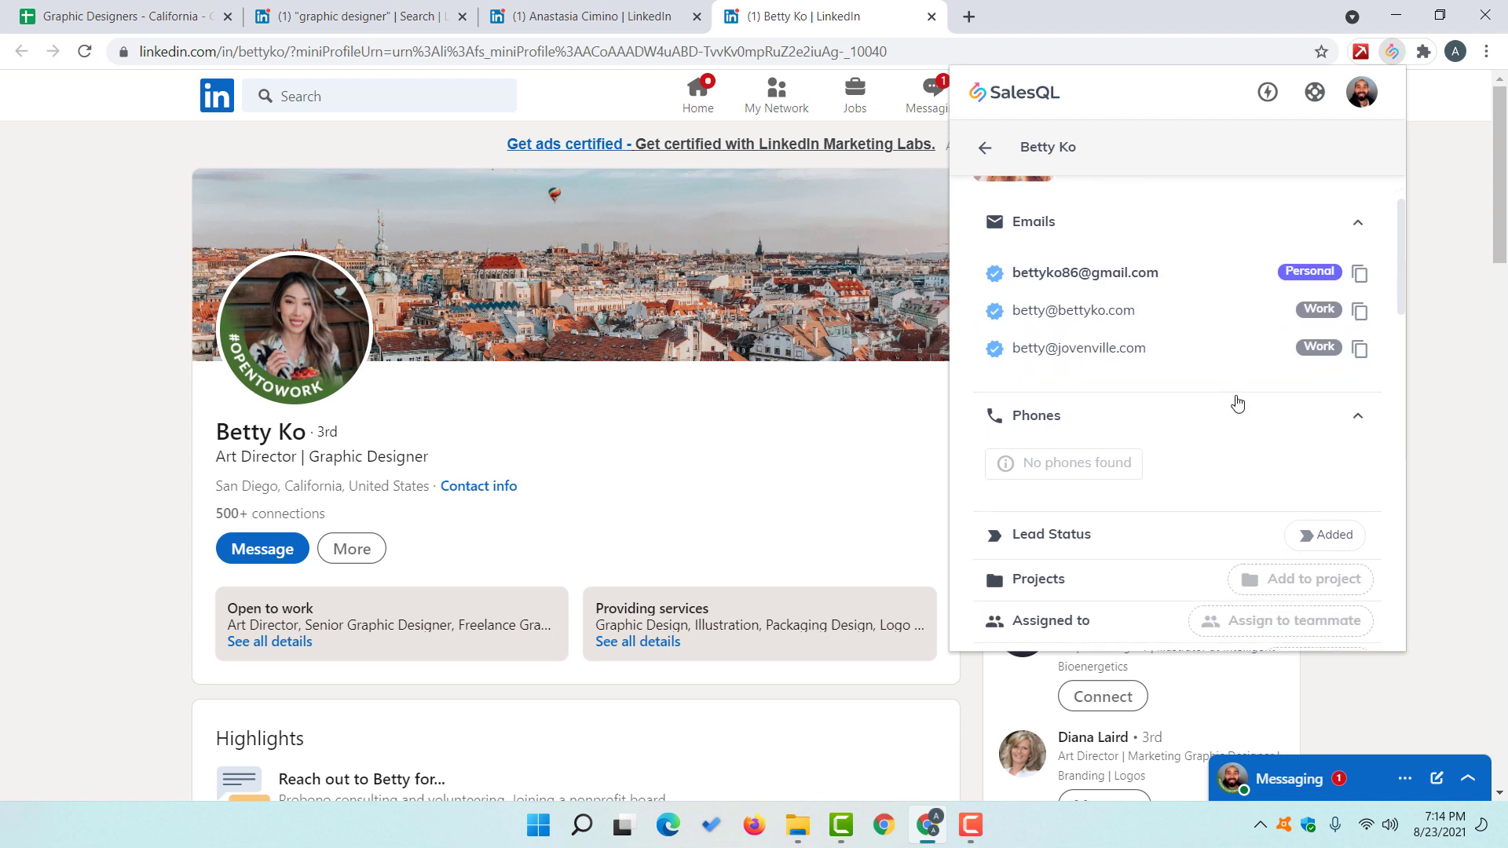
{"action": "scroll", "coordinate": [1246, 340], "scroll_direction": "up", "scroll_amount": 1}
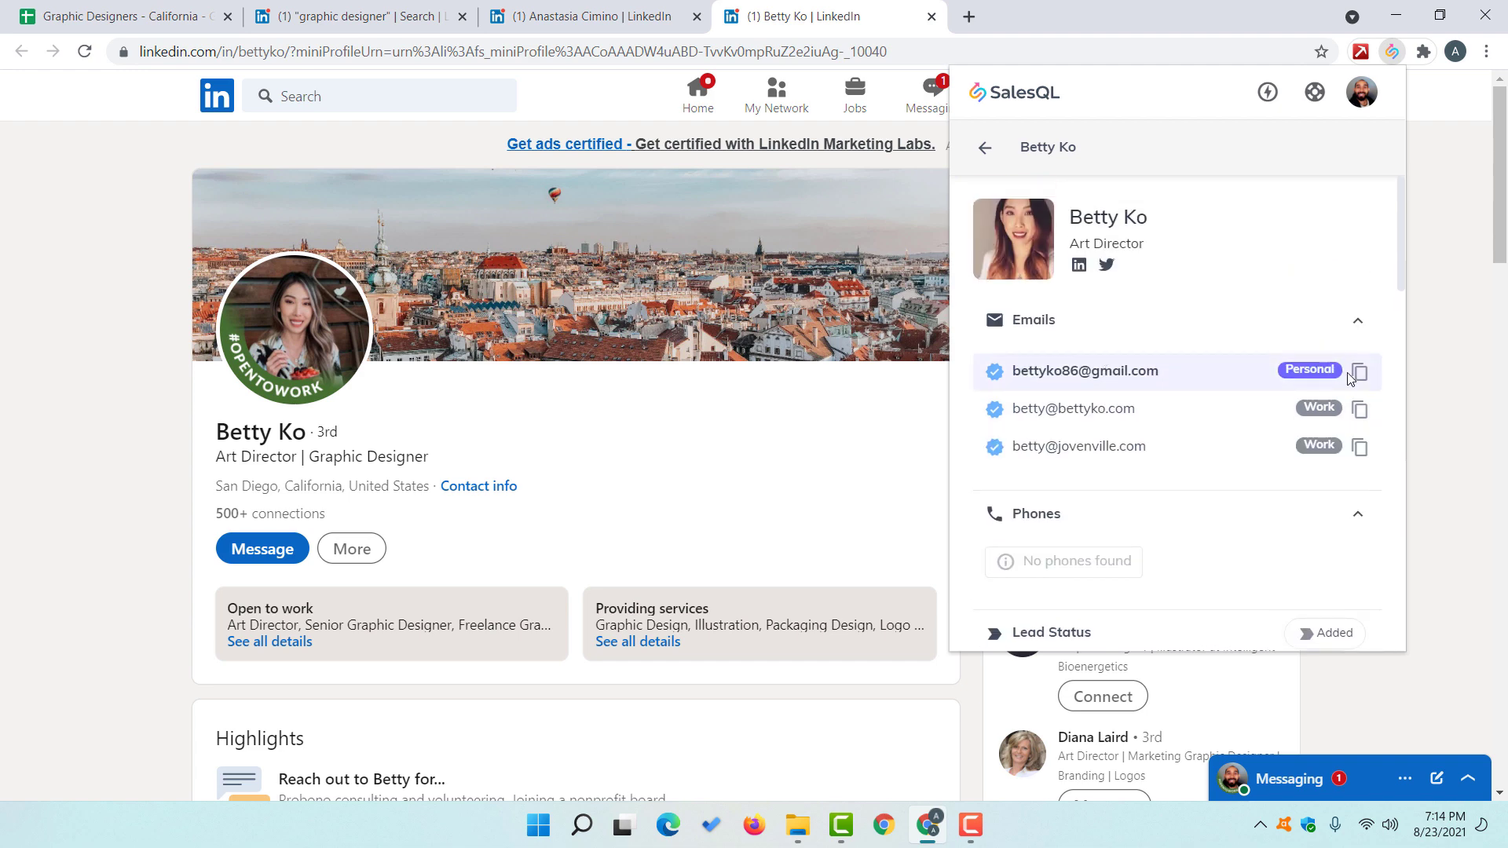
{"action": "left_click", "coordinate": [1358, 375]}
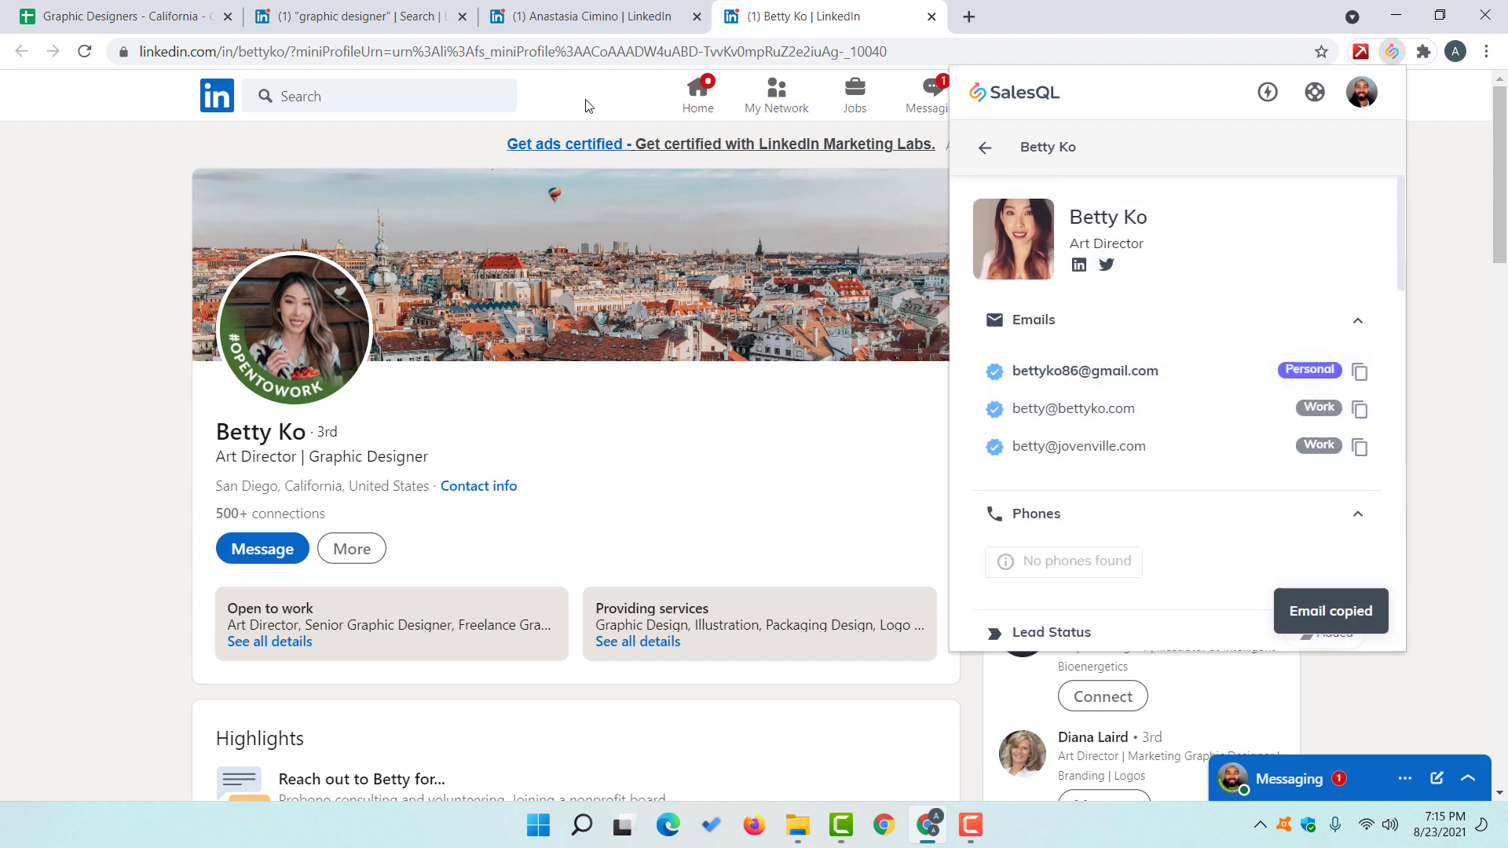
{"action": "left_click", "coordinate": [164, 11]}
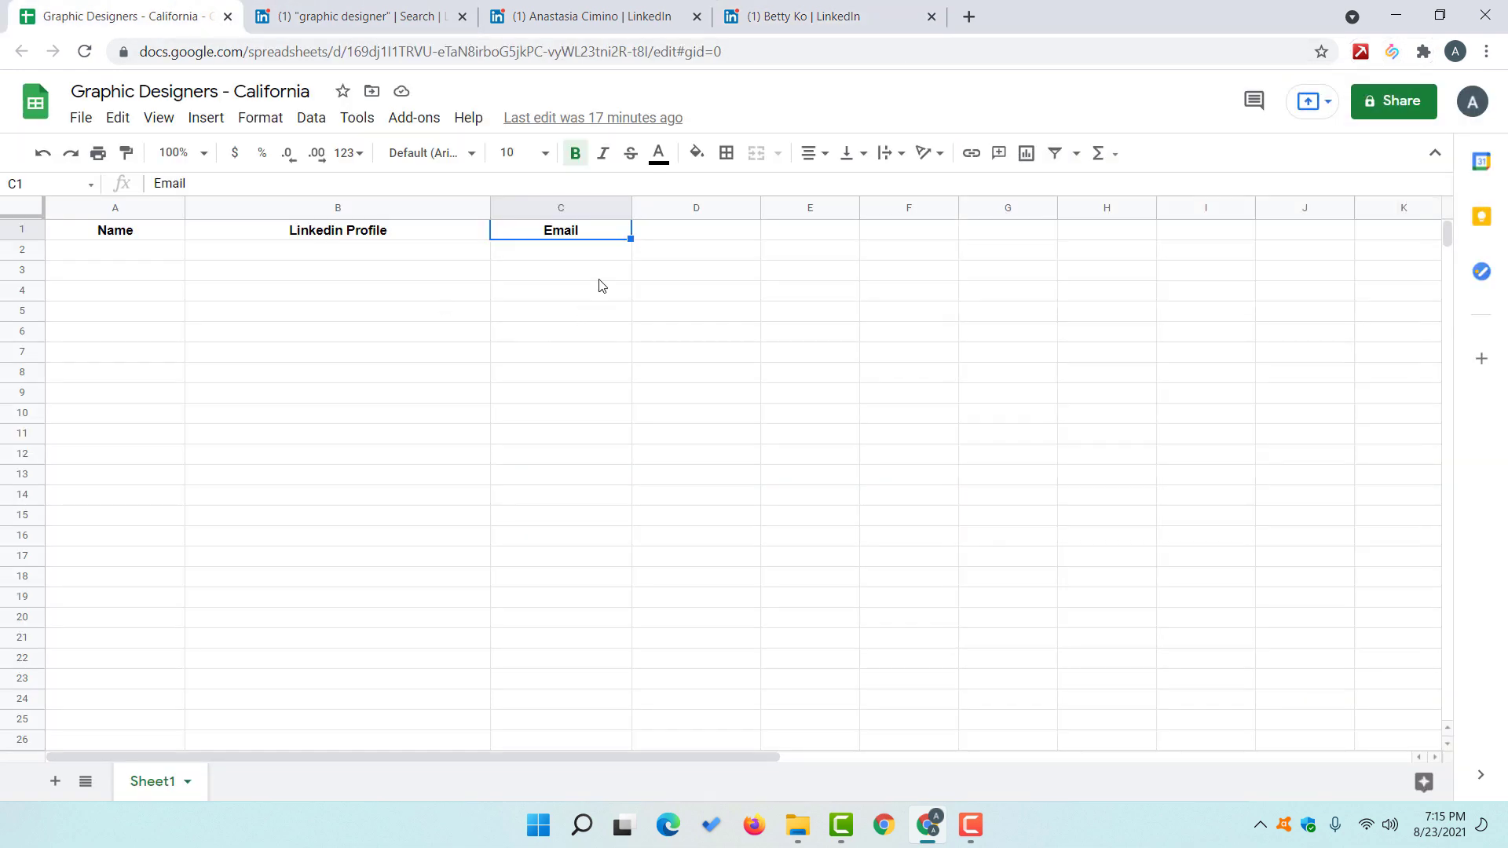
Step: Paste the first designer's copied emails into C2, adding another work email separated by commas
{"action": "left_click", "coordinate": [566, 256]}
{"action": "key", "text": "ctrl+v"}
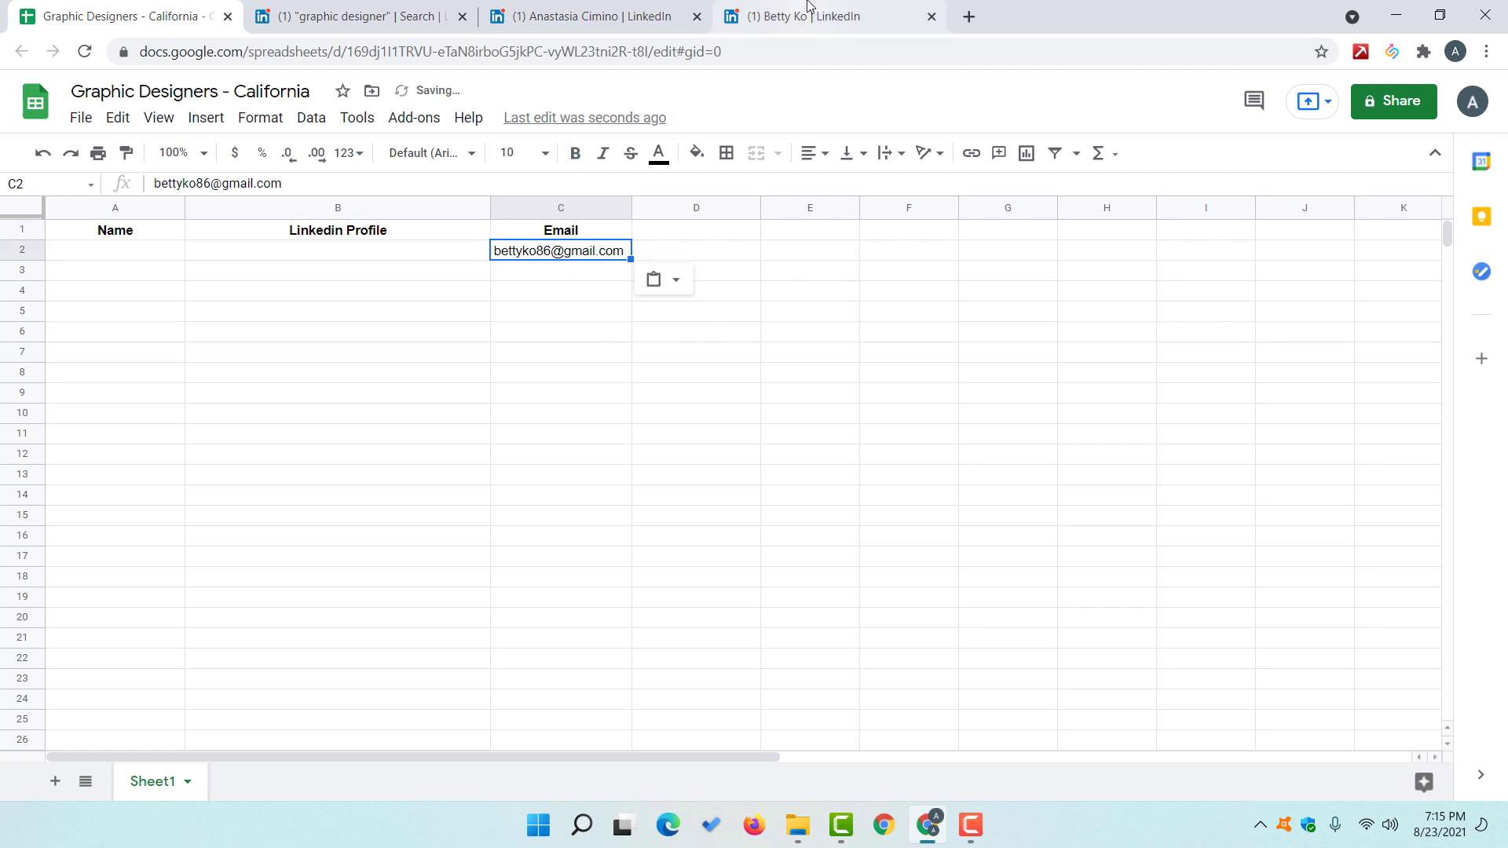
{"action": "left_click", "coordinate": [814, 8]}
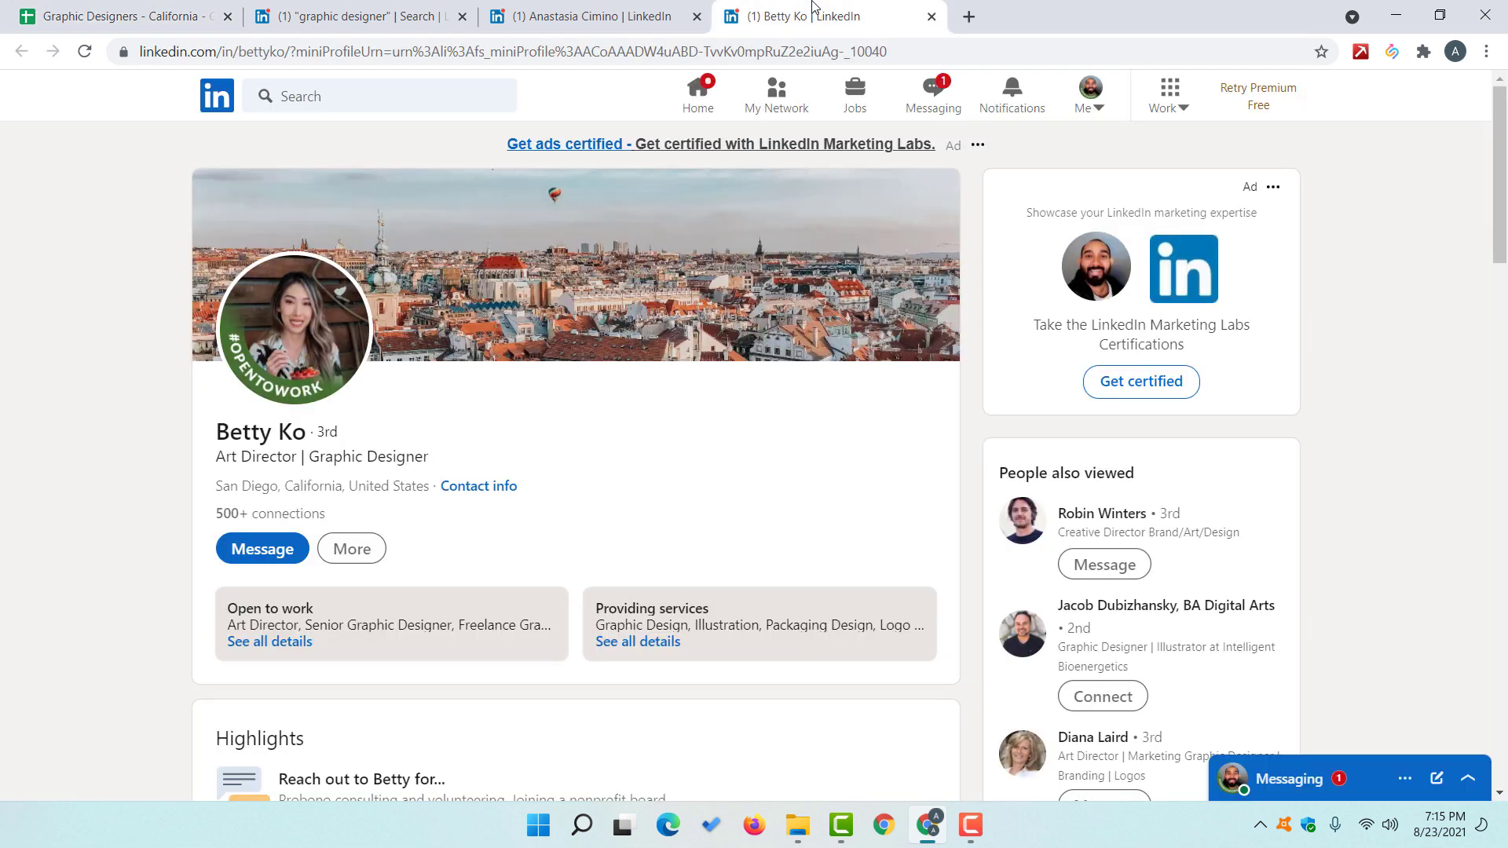
{"action": "left_click", "coordinate": [1391, 51]}
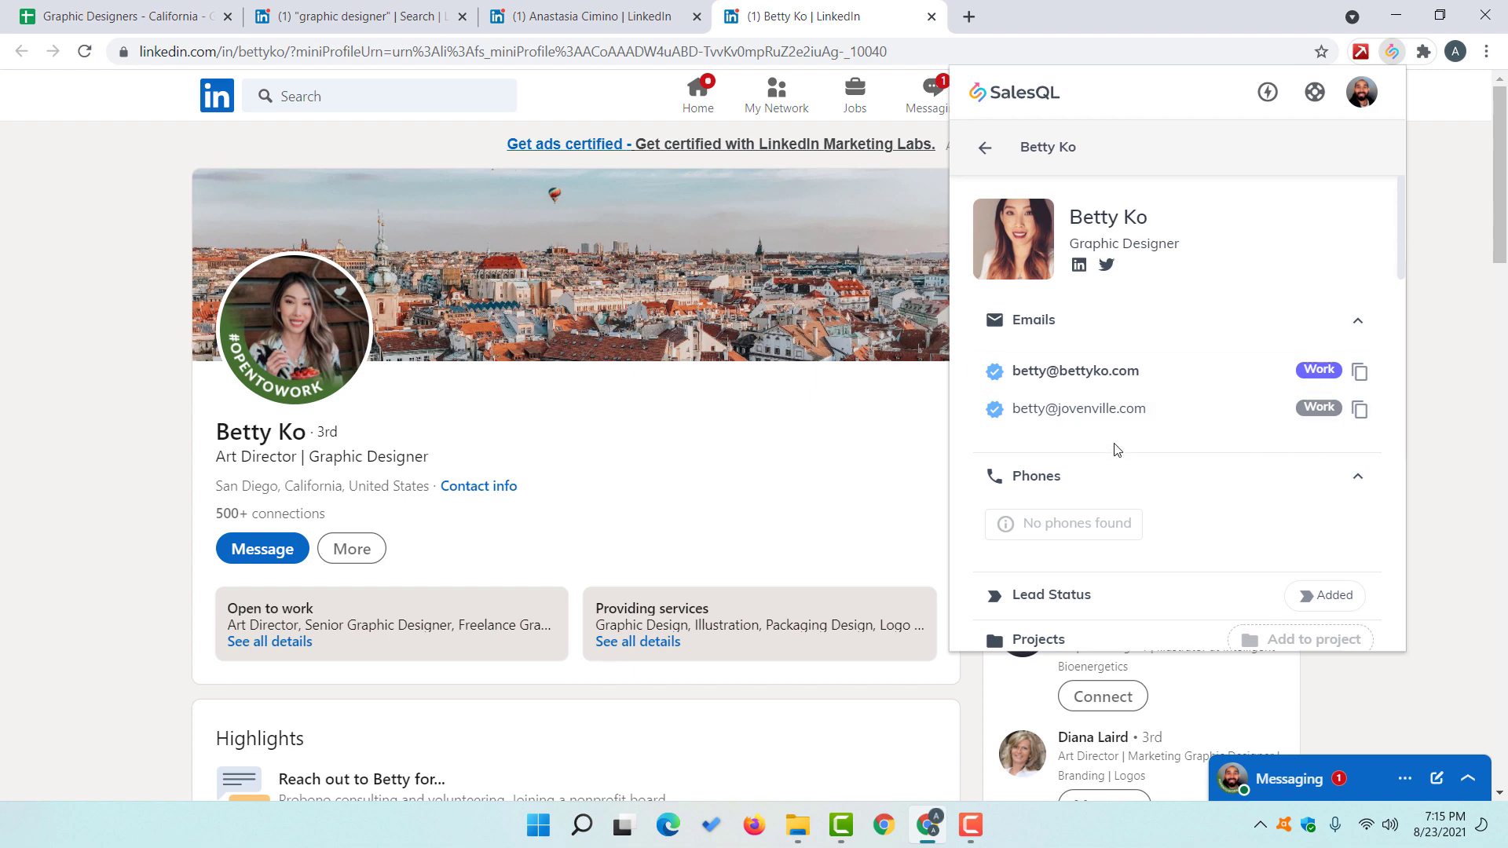
{"action": "left_click", "coordinate": [1356, 377]}
{"action": "left_click", "coordinate": [307, 8]}
{"action": "left_click", "coordinate": [125, 15]}
{"action": "key", "text": "ctrl+v"}
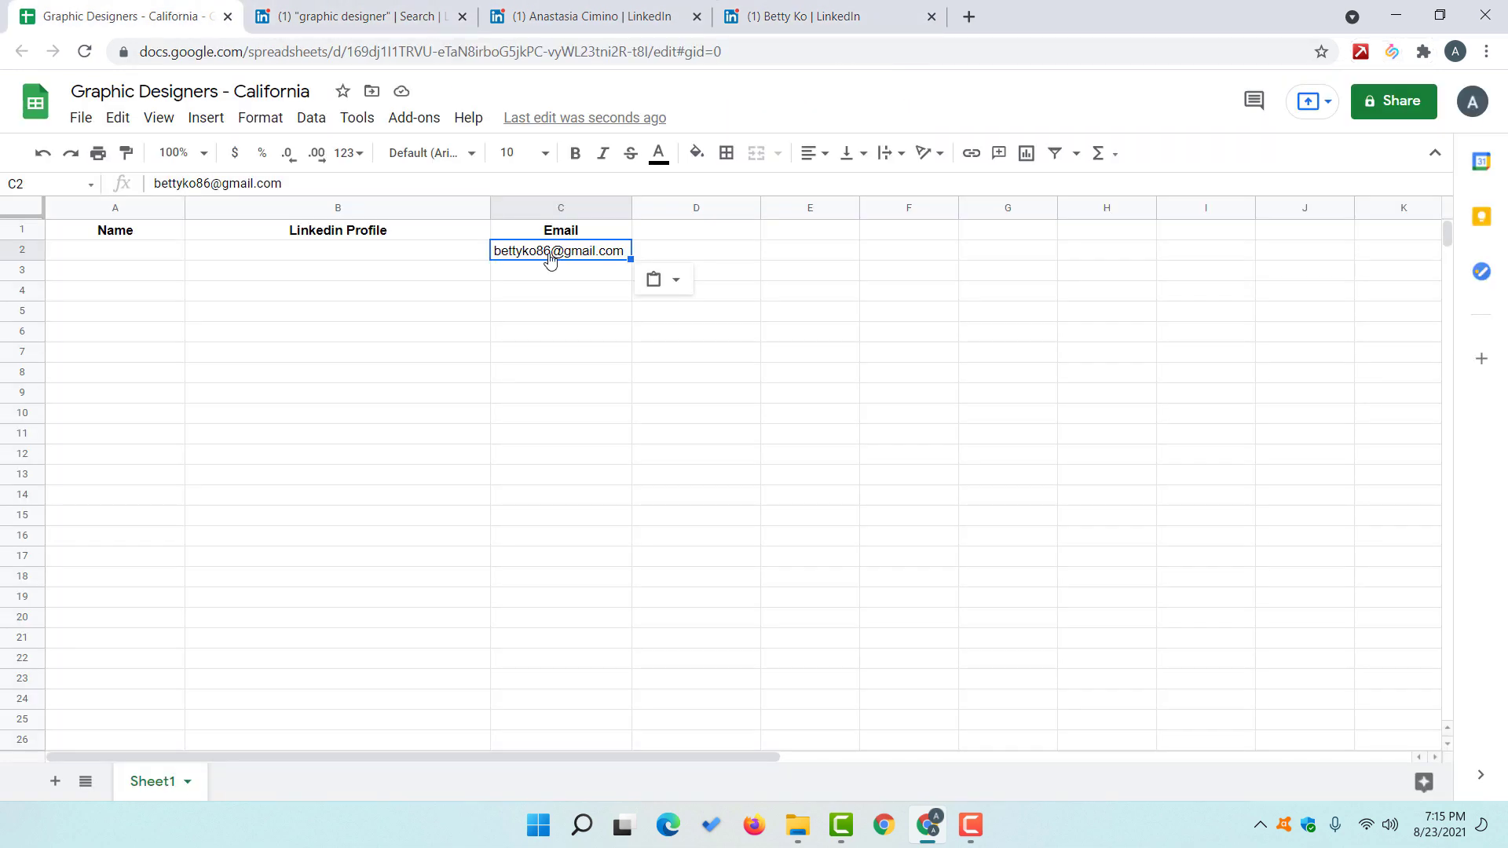
{"action": "double_click", "coordinate": [605, 255]}
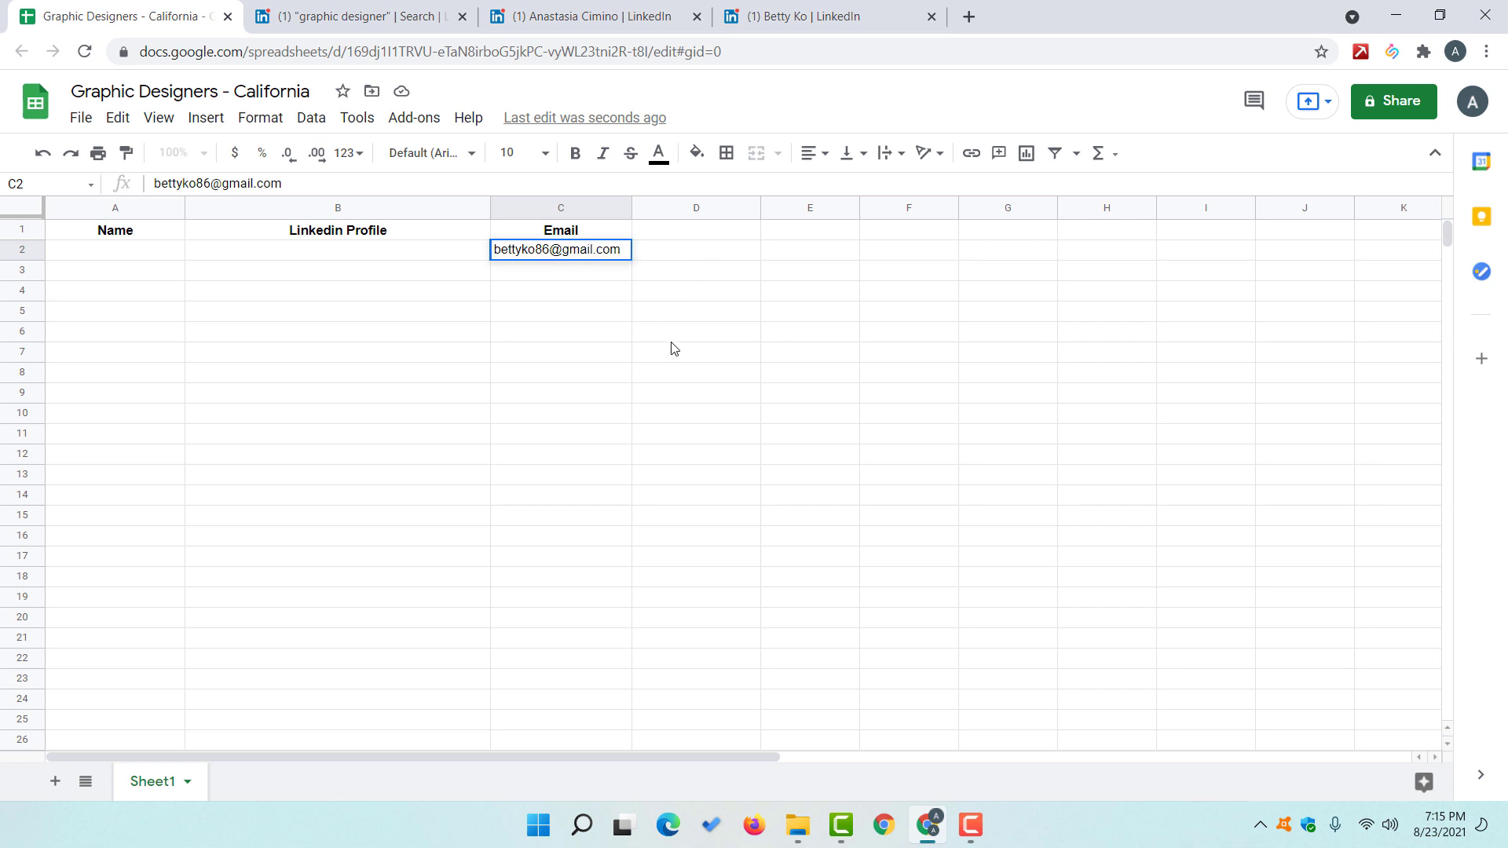
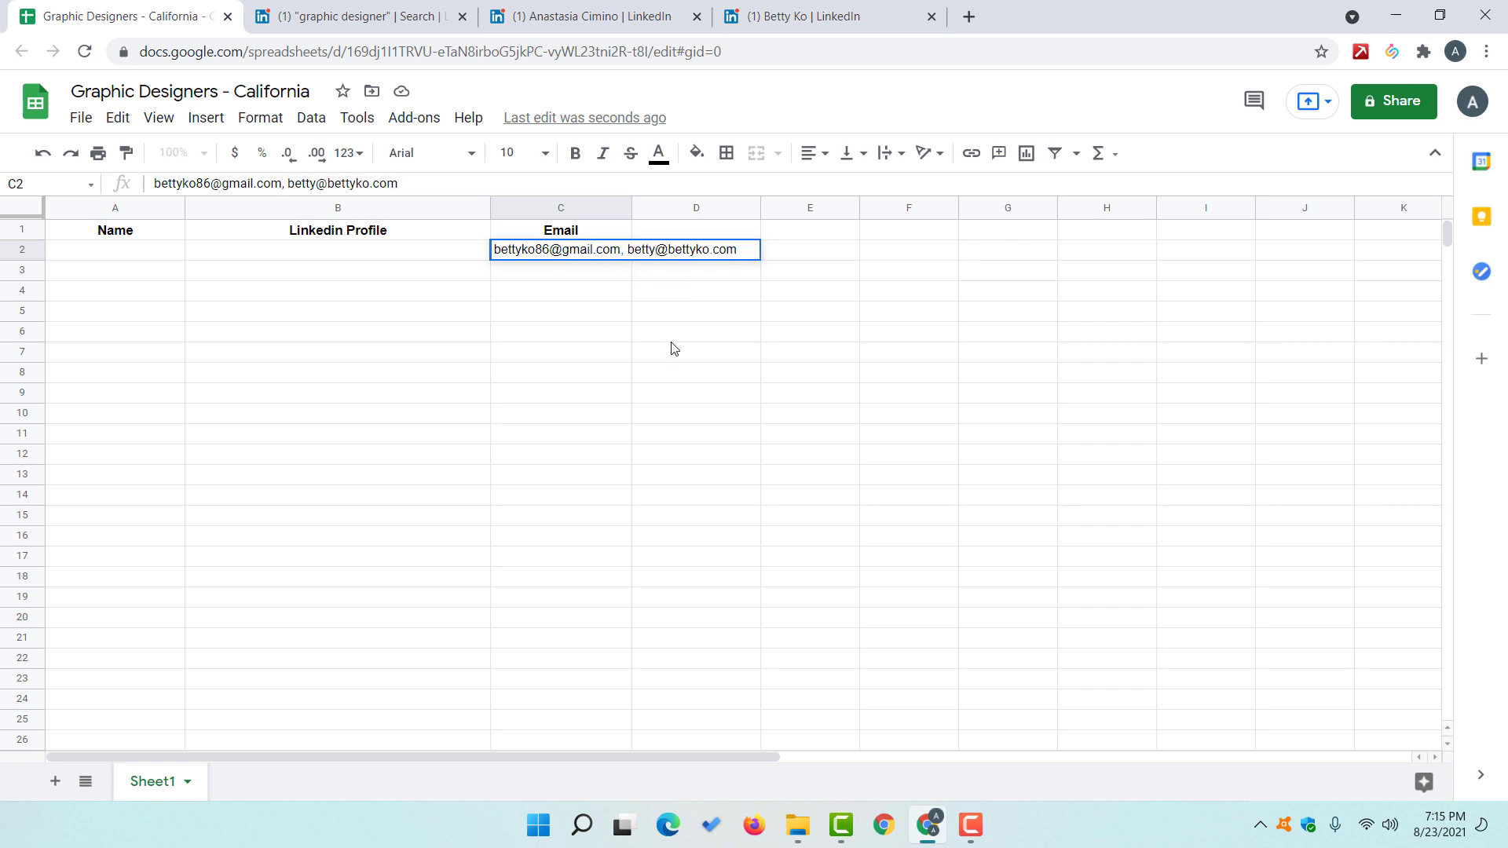
{"action": "type", "text": ","}
Step: Append her remaining work email to C2, confirm the cell, and widen column C
{"action": "left_click", "coordinate": [379, 12]}
{"action": "left_click", "coordinate": [609, 12]}
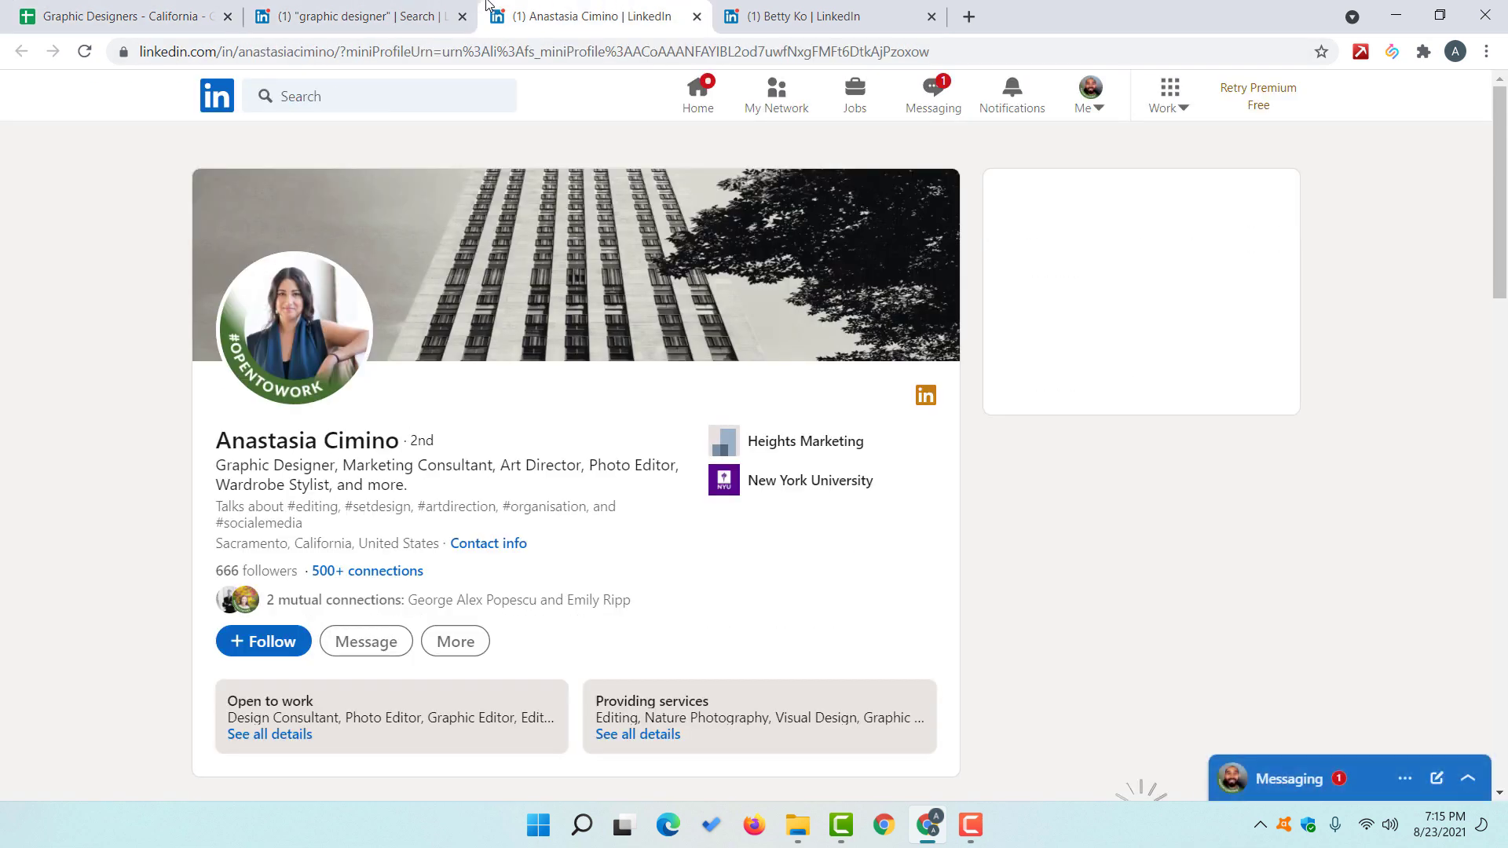
{"action": "left_click", "coordinate": [724, 9]}
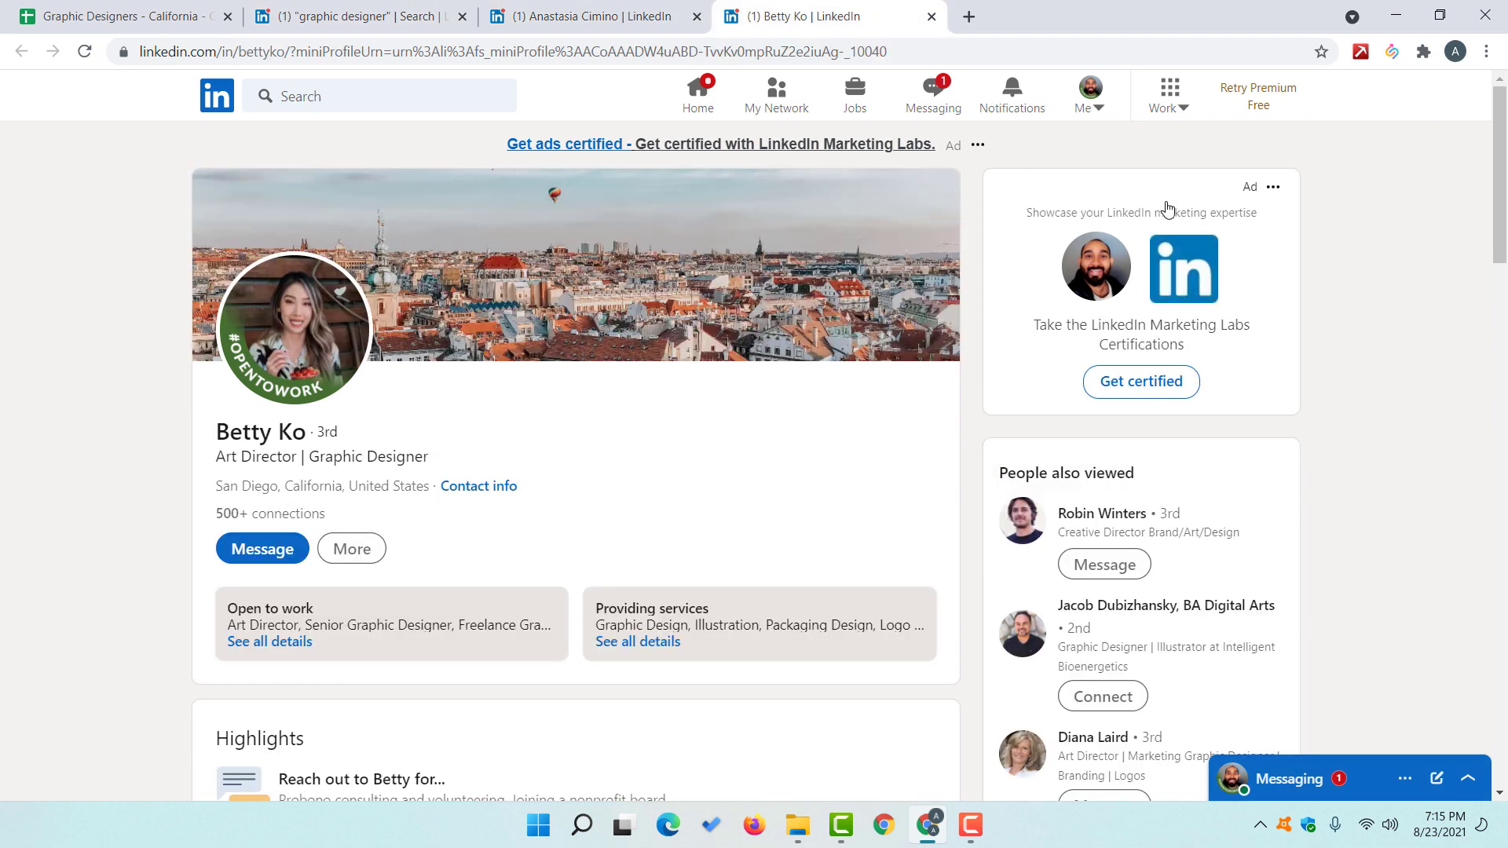
{"action": "left_click", "coordinate": [1391, 51]}
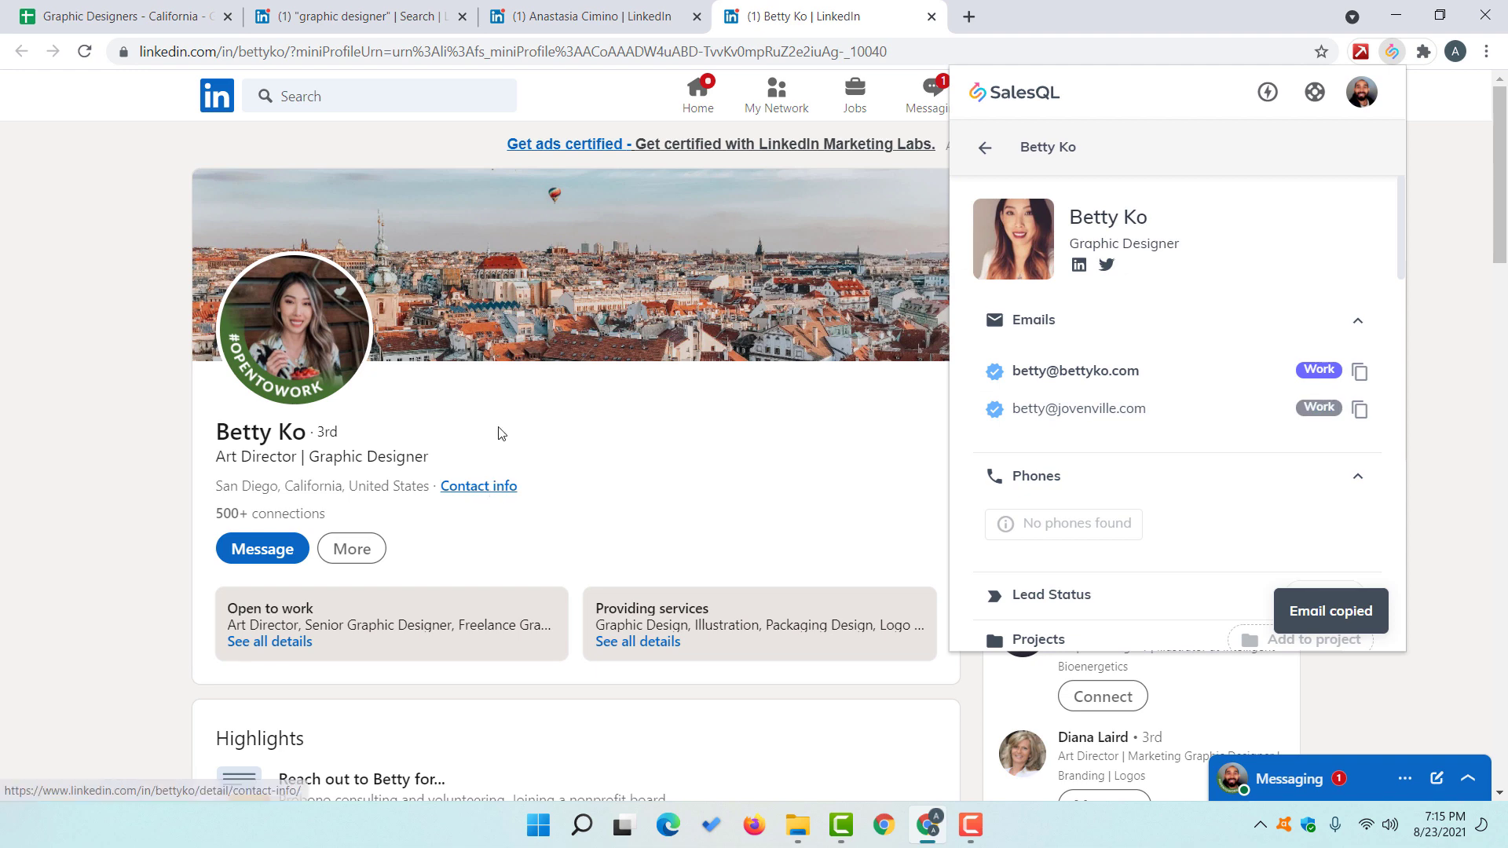
{"action": "left_click", "coordinate": [144, 22]}
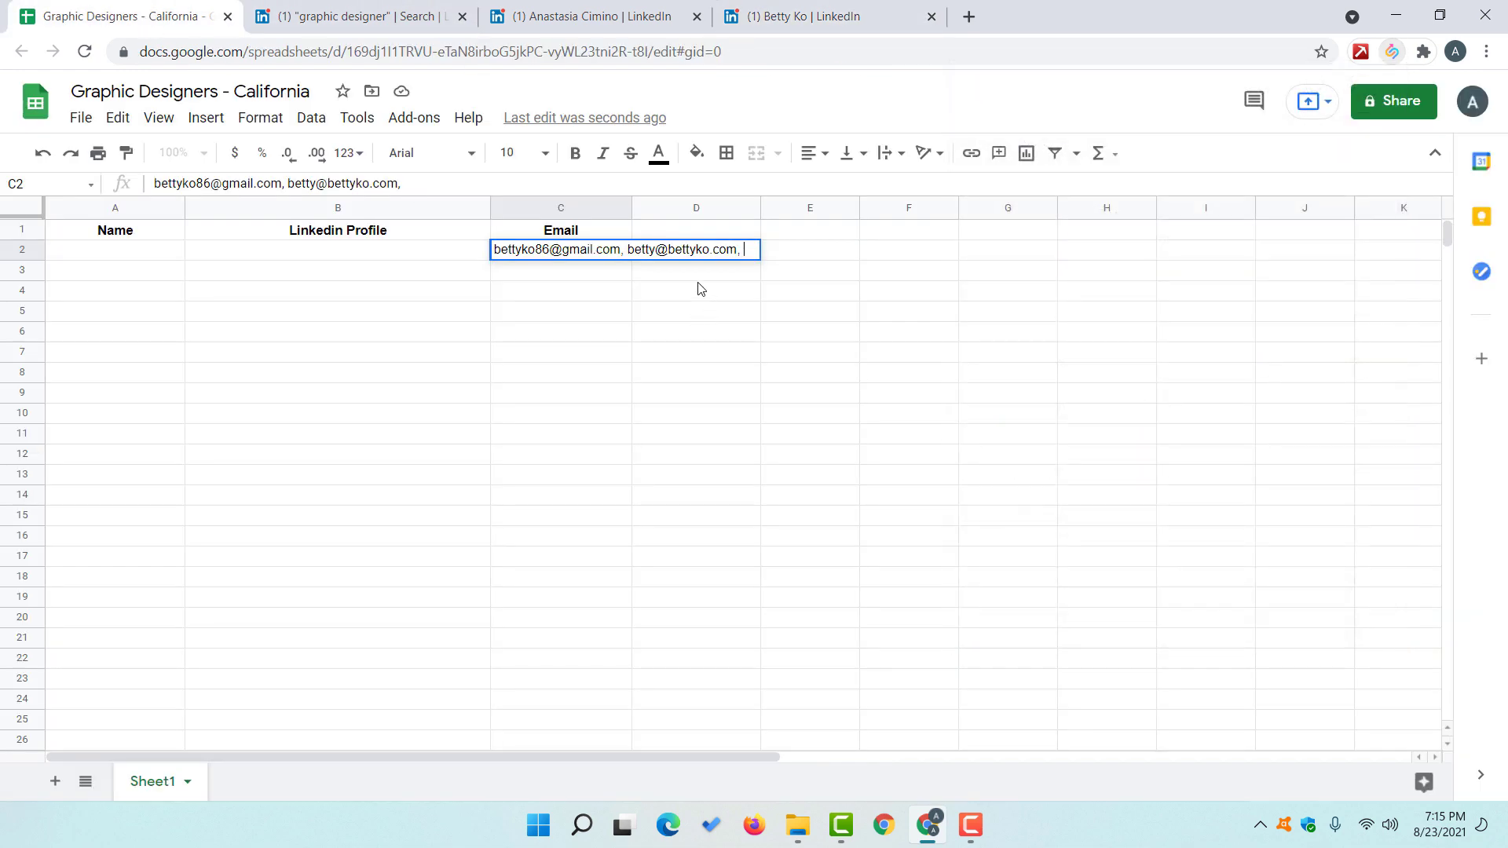
{"action": "key", "text": "ctrl+v"}
{"action": "key", "text": "Return"}
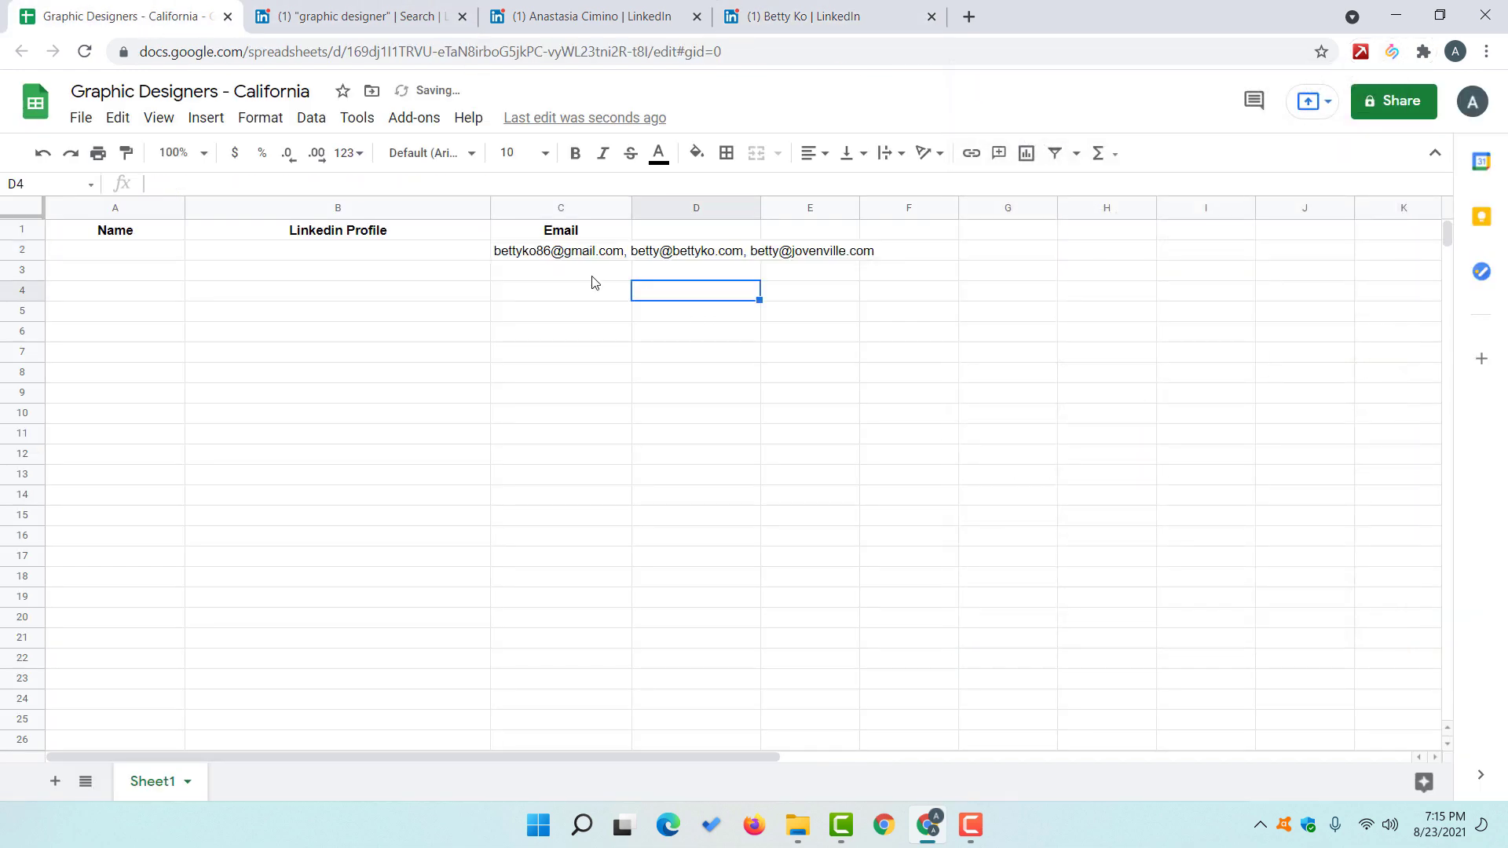
{"action": "left_click_drag", "start_coordinate": [630, 207], "coordinate": [630, 207]}
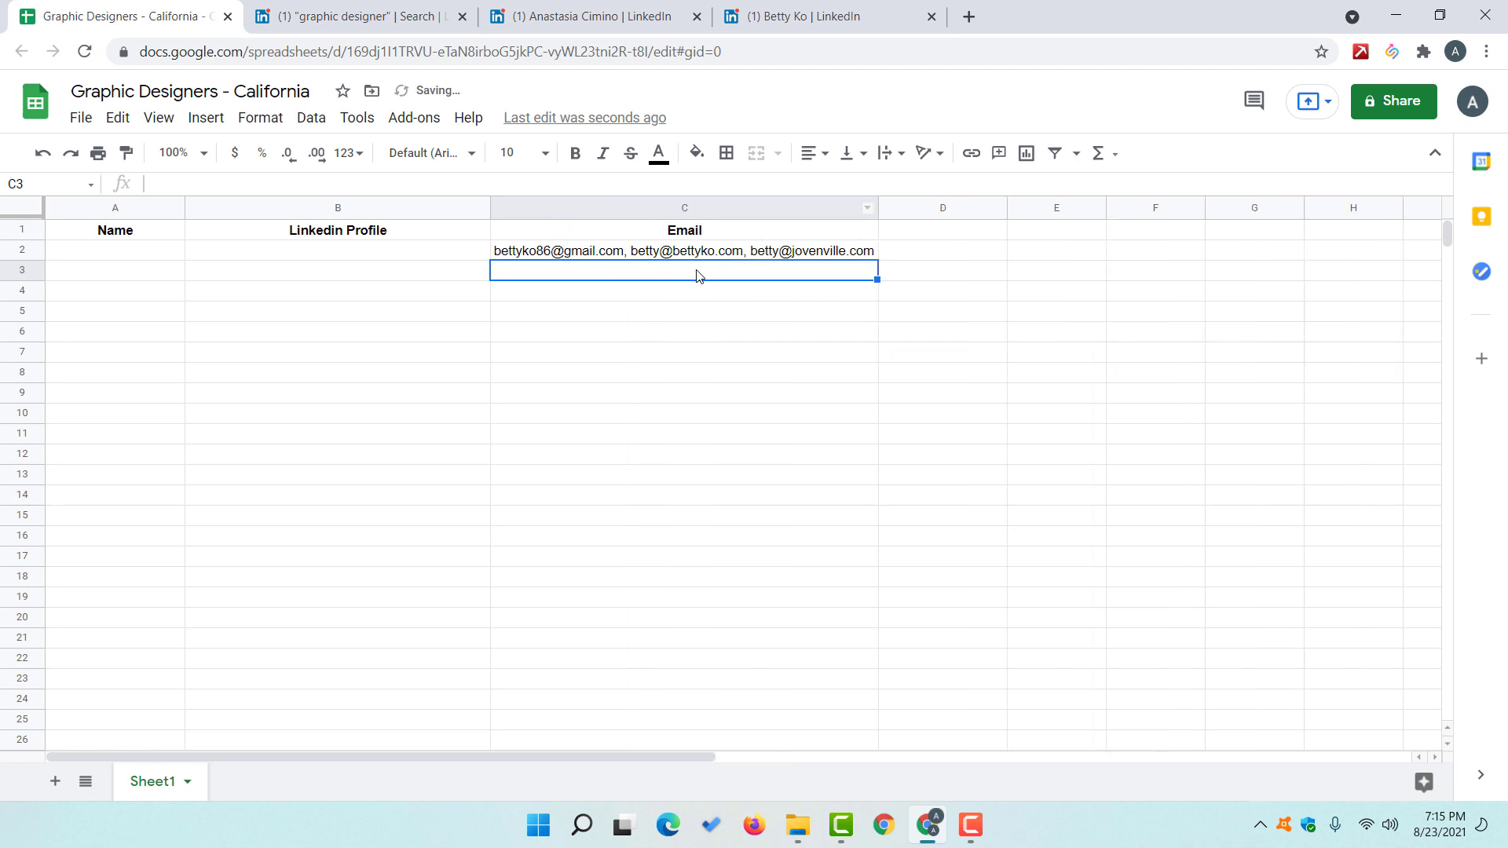
Step: Copy the designer's full name from her profile into cell A2
{"action": "left_click", "coordinate": [776, 17]}
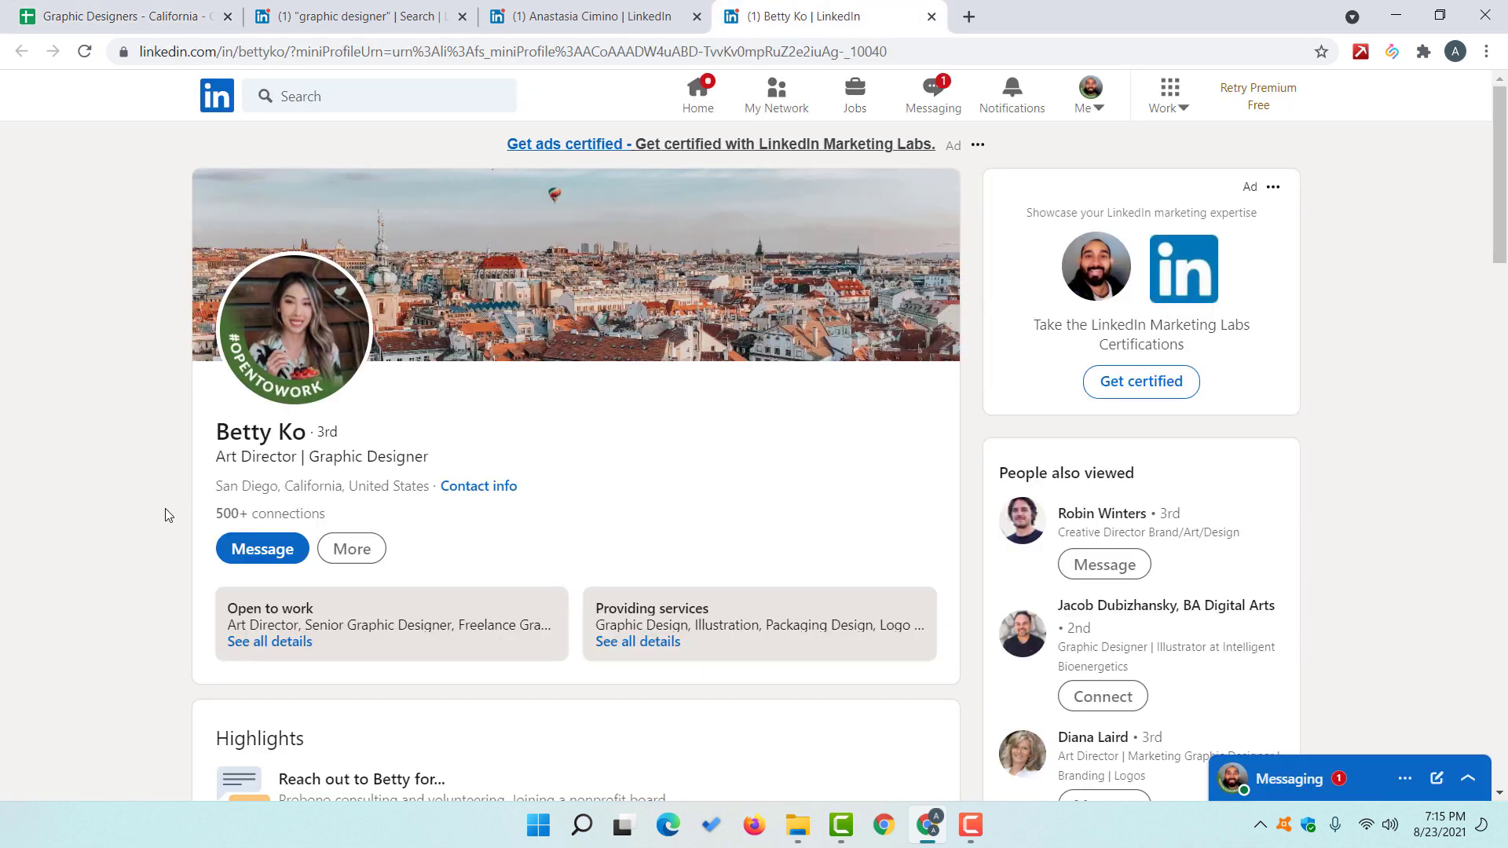
{"action": "double_click", "coordinate": [255, 431]}
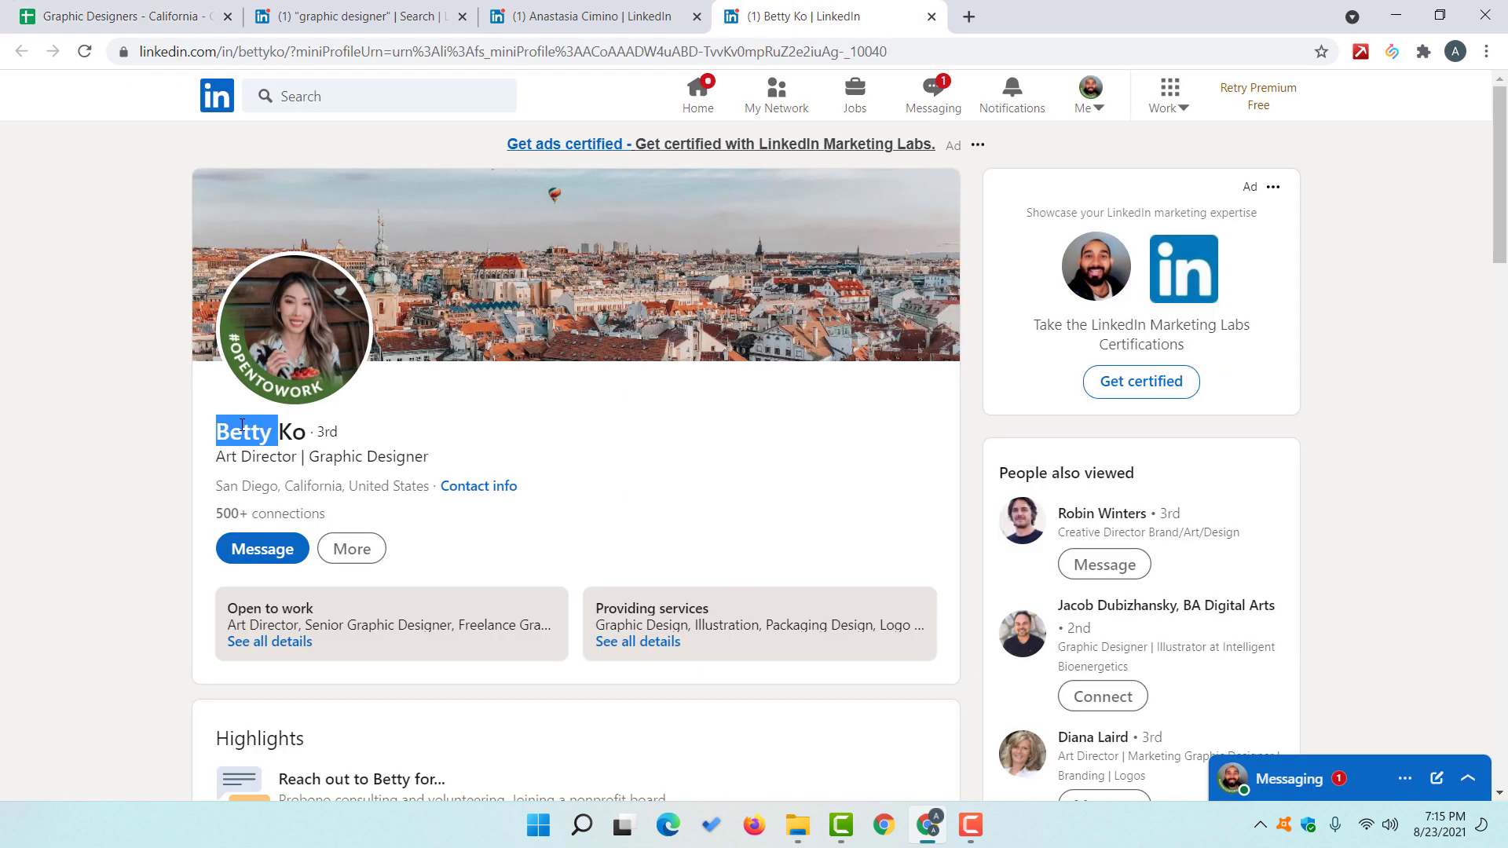
{"action": "left_click_drag", "start_coordinate": [256, 431], "coordinate": [305, 433]}
{"action": "key", "text": "ctrl+c"}
{"action": "left_click", "coordinate": [209, 8]}
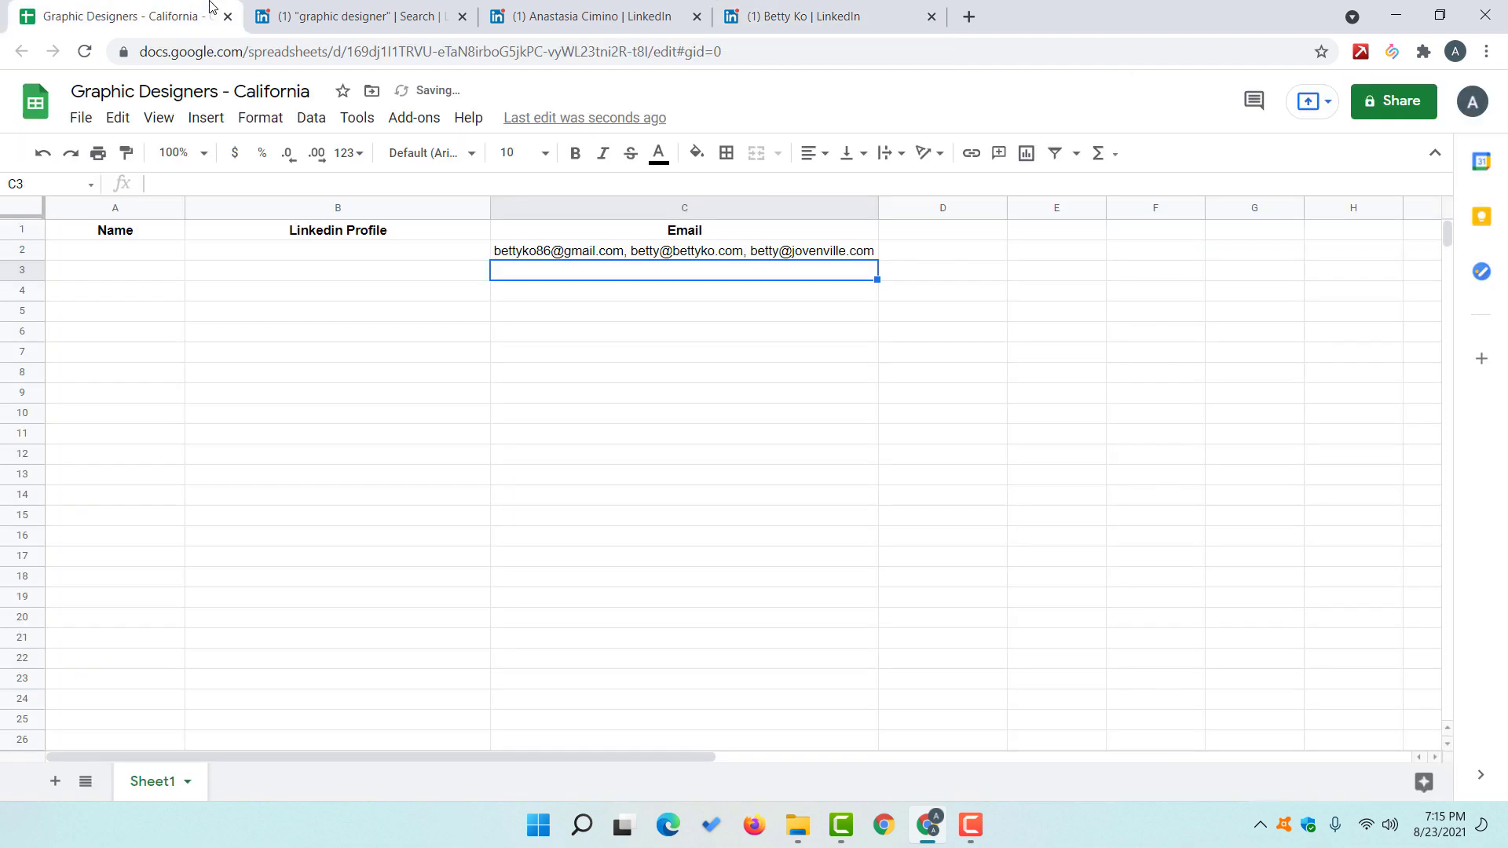
{"action": "left_click", "coordinate": [118, 254]}
{"action": "key", "text": "ctrl+v"}
{"action": "key", "text": "Tab"}
Step: Paste her LinkedIn profile URL into B2 and close her profile tab
{"action": "left_click", "coordinate": [773, 16]}
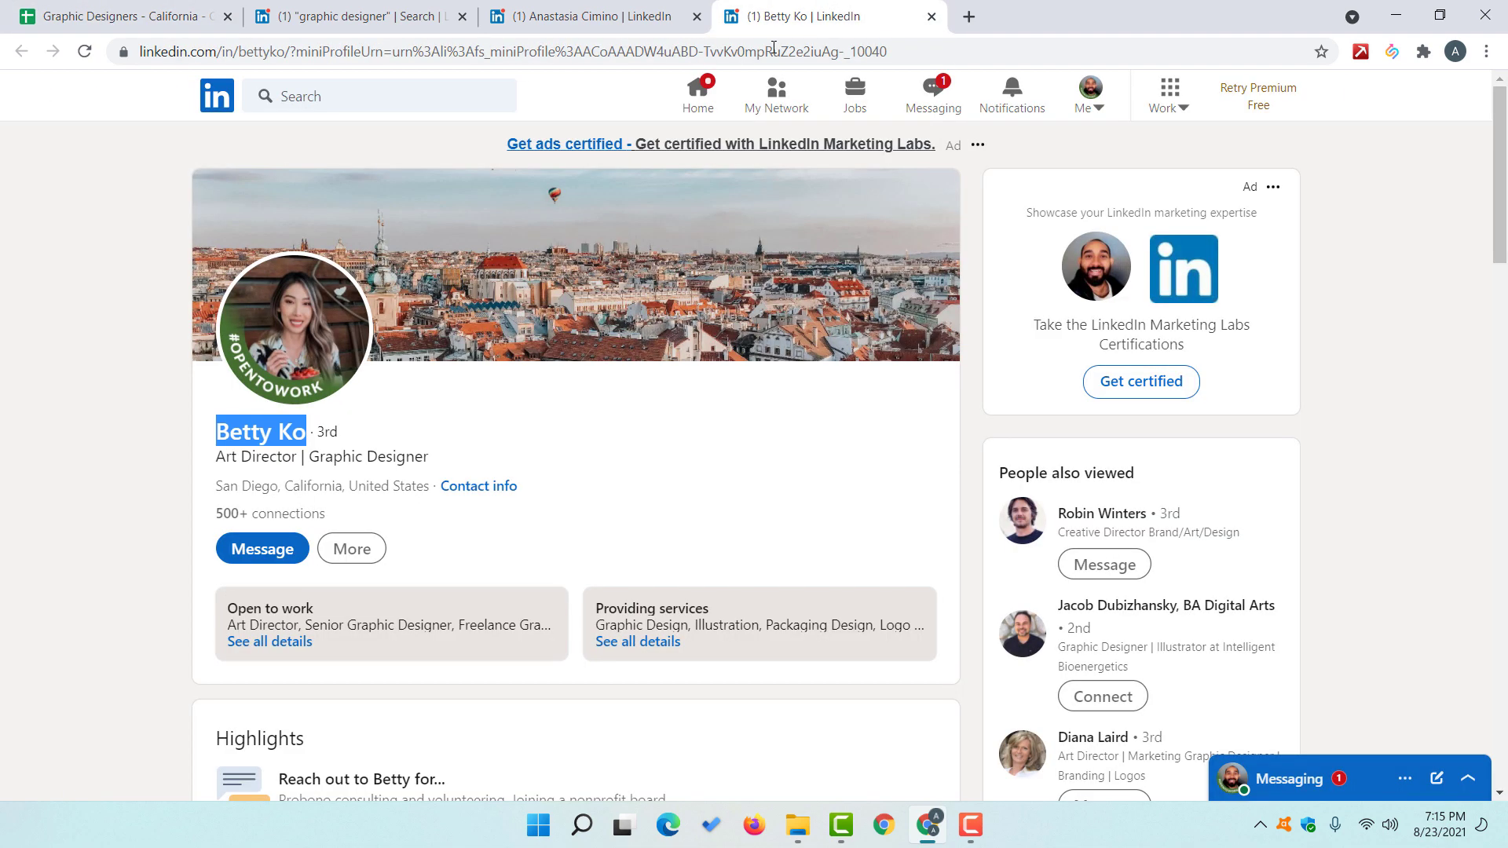
{"action": "left_click_drag", "start_coordinate": [293, 51], "coordinate": [140, 51]}
{"action": "key", "text": "ctrl+c"}
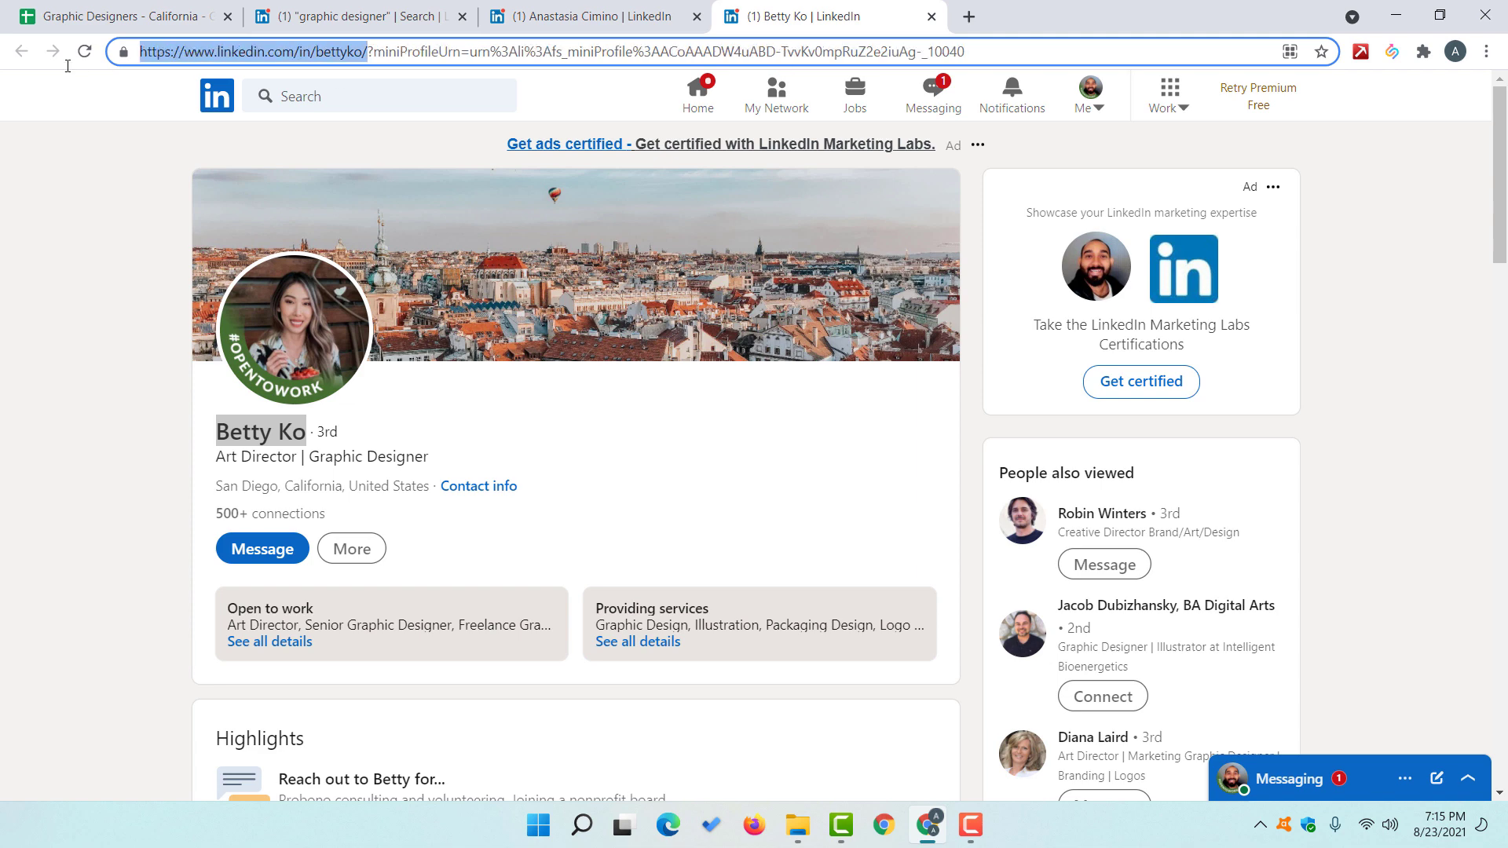
{"action": "left_click", "coordinate": [117, 16]}
{"action": "key", "text": "ctrl+v"}
{"action": "left_click", "coordinate": [283, 291]}
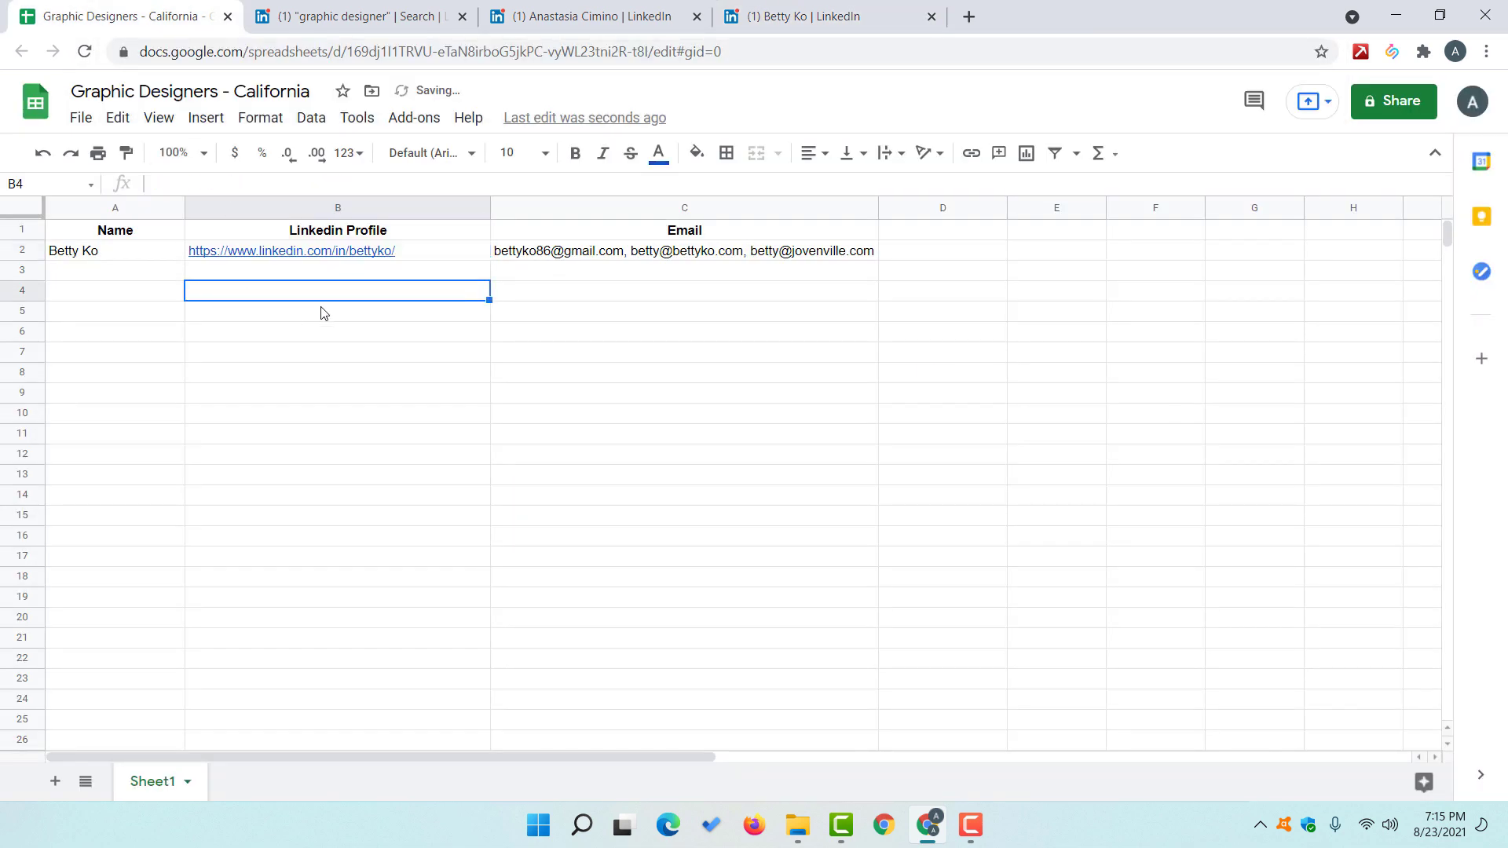
{"action": "left_click", "coordinate": [651, 14]}
{"action": "left_click", "coordinate": [911, 17]}
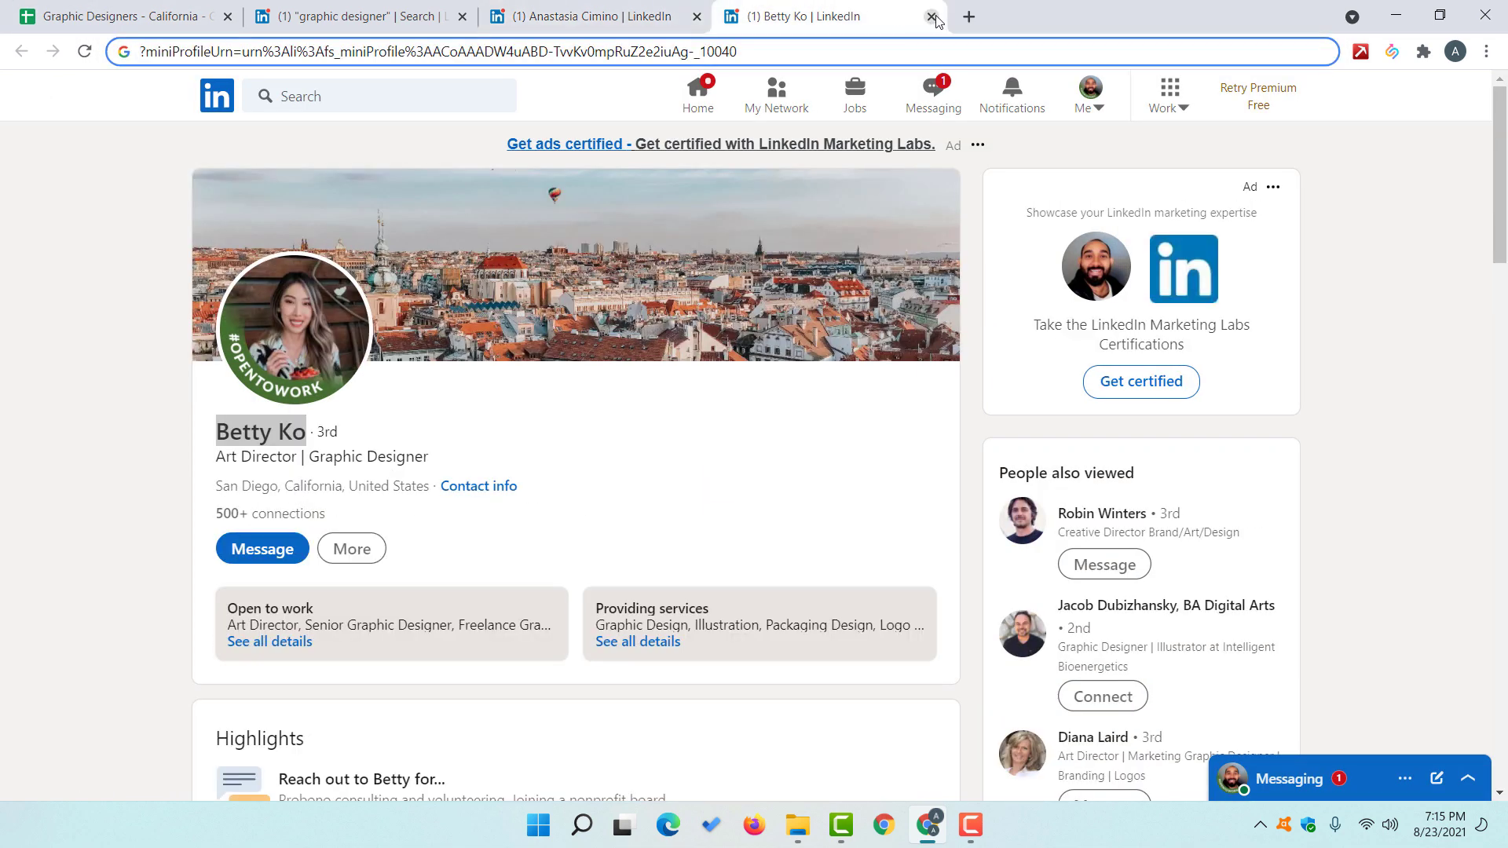
{"action": "left_click", "coordinate": [932, 16]}
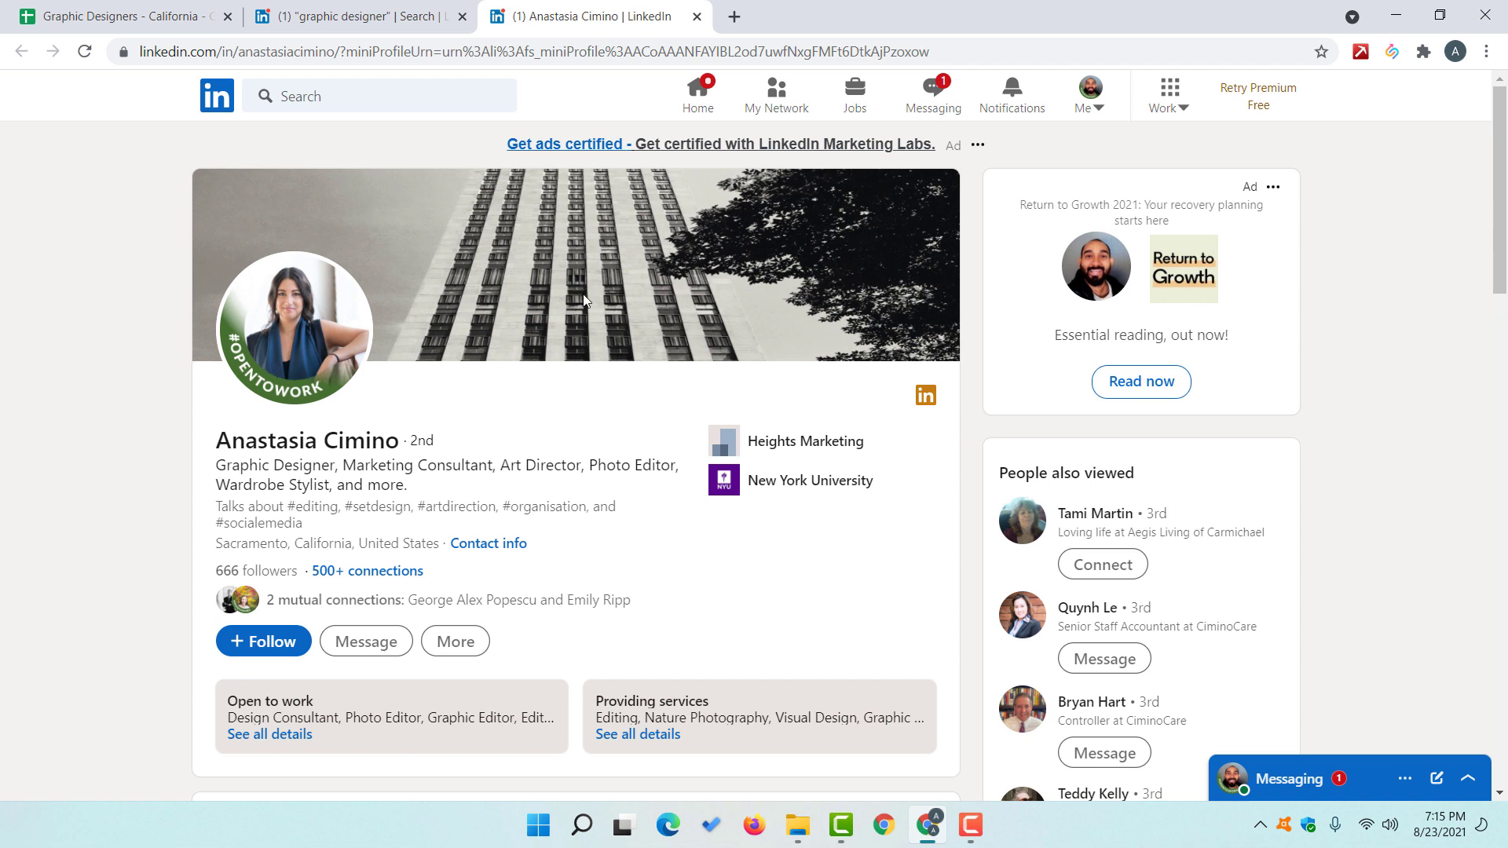
Step: Reload the second designer's profile and add her in SalesQL to show her emails and phones
{"action": "left_click", "coordinate": [1390, 53]}
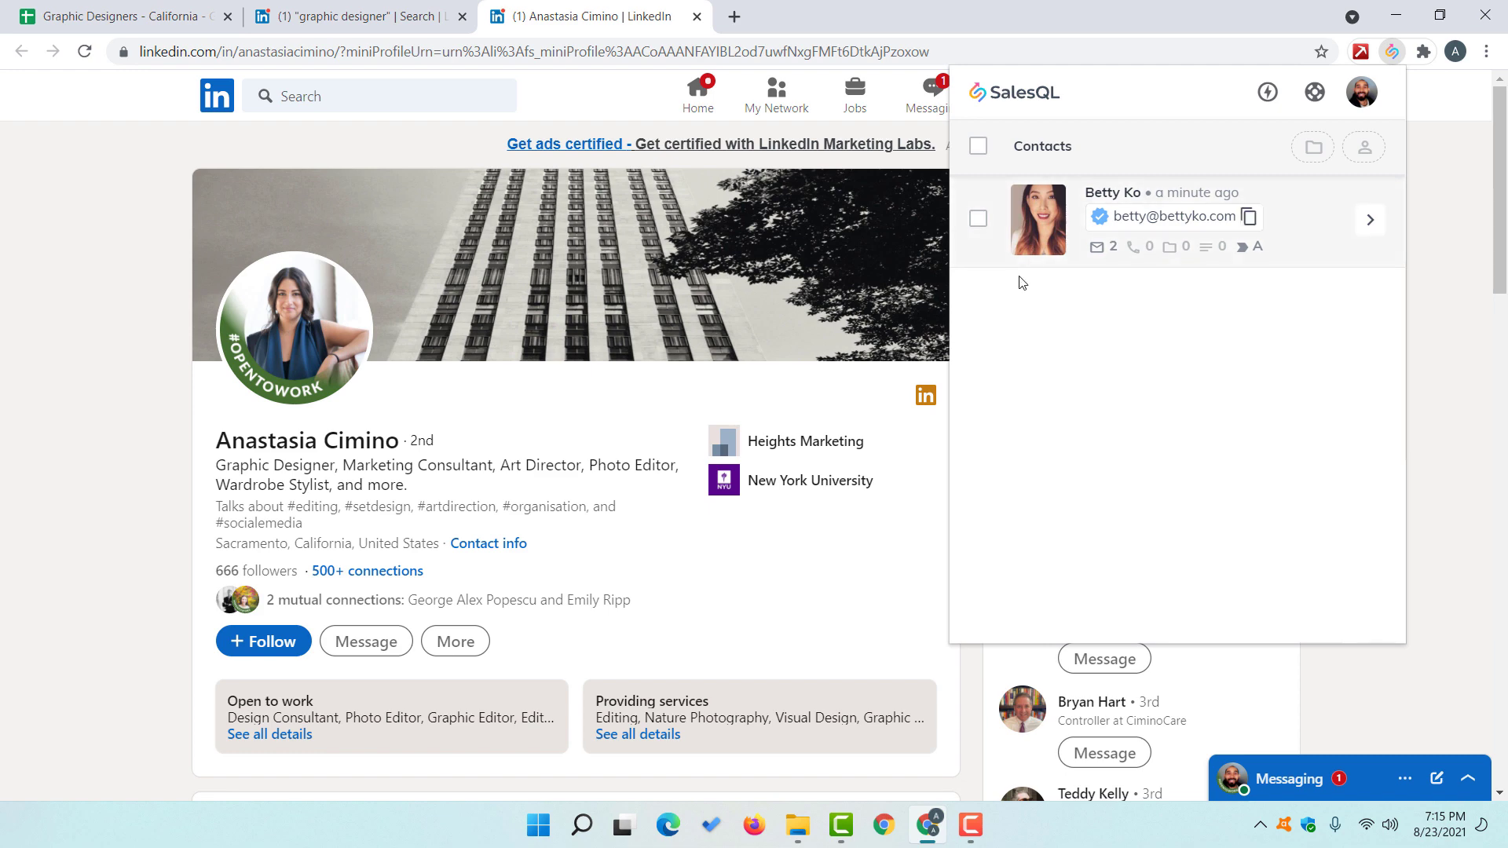
{"action": "left_click", "coordinate": [85, 500]}
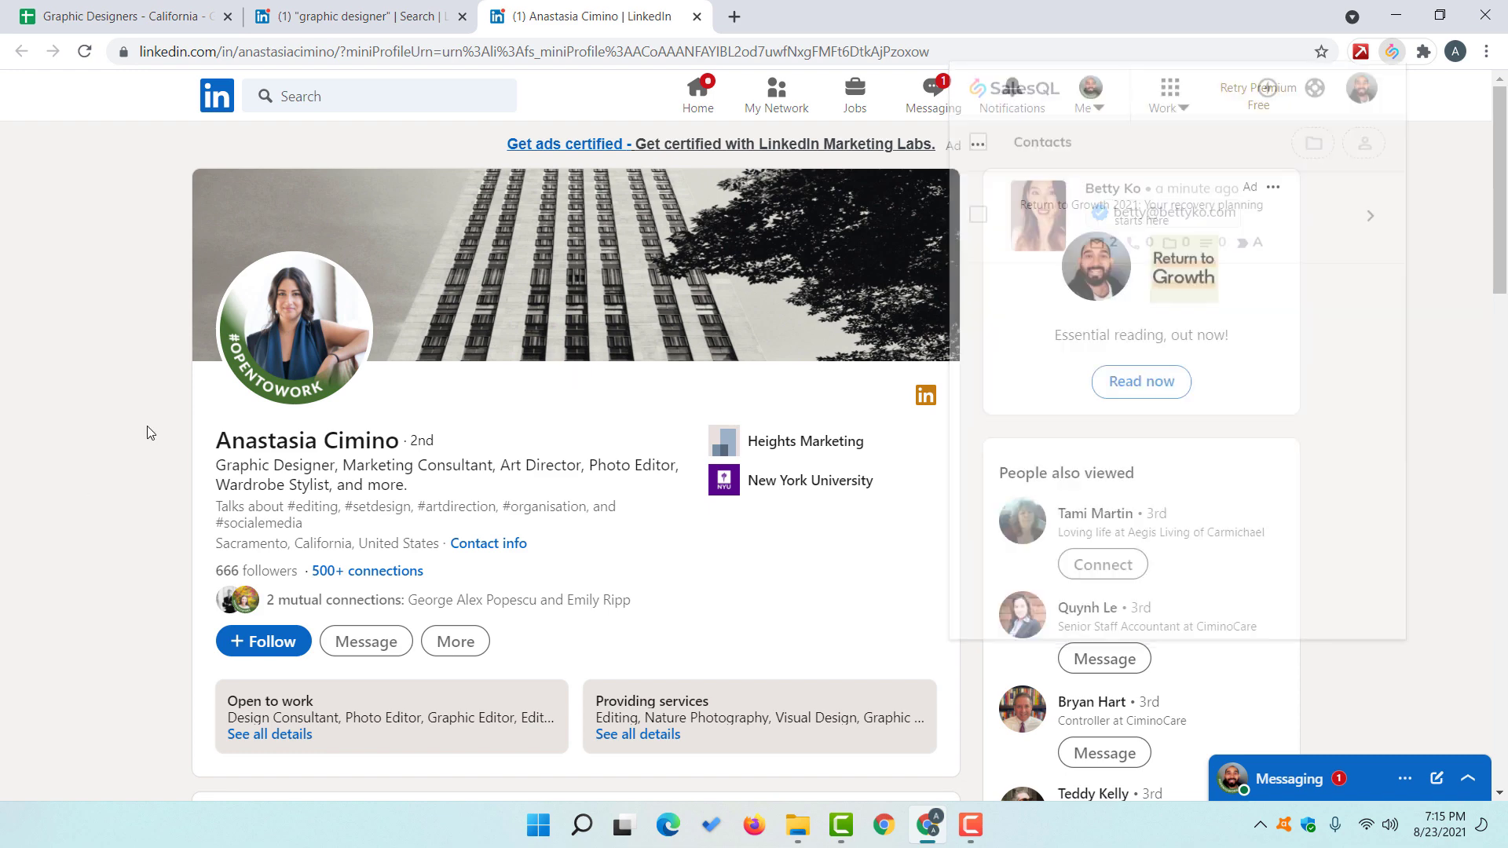
{"action": "left_click", "coordinate": [84, 52]}
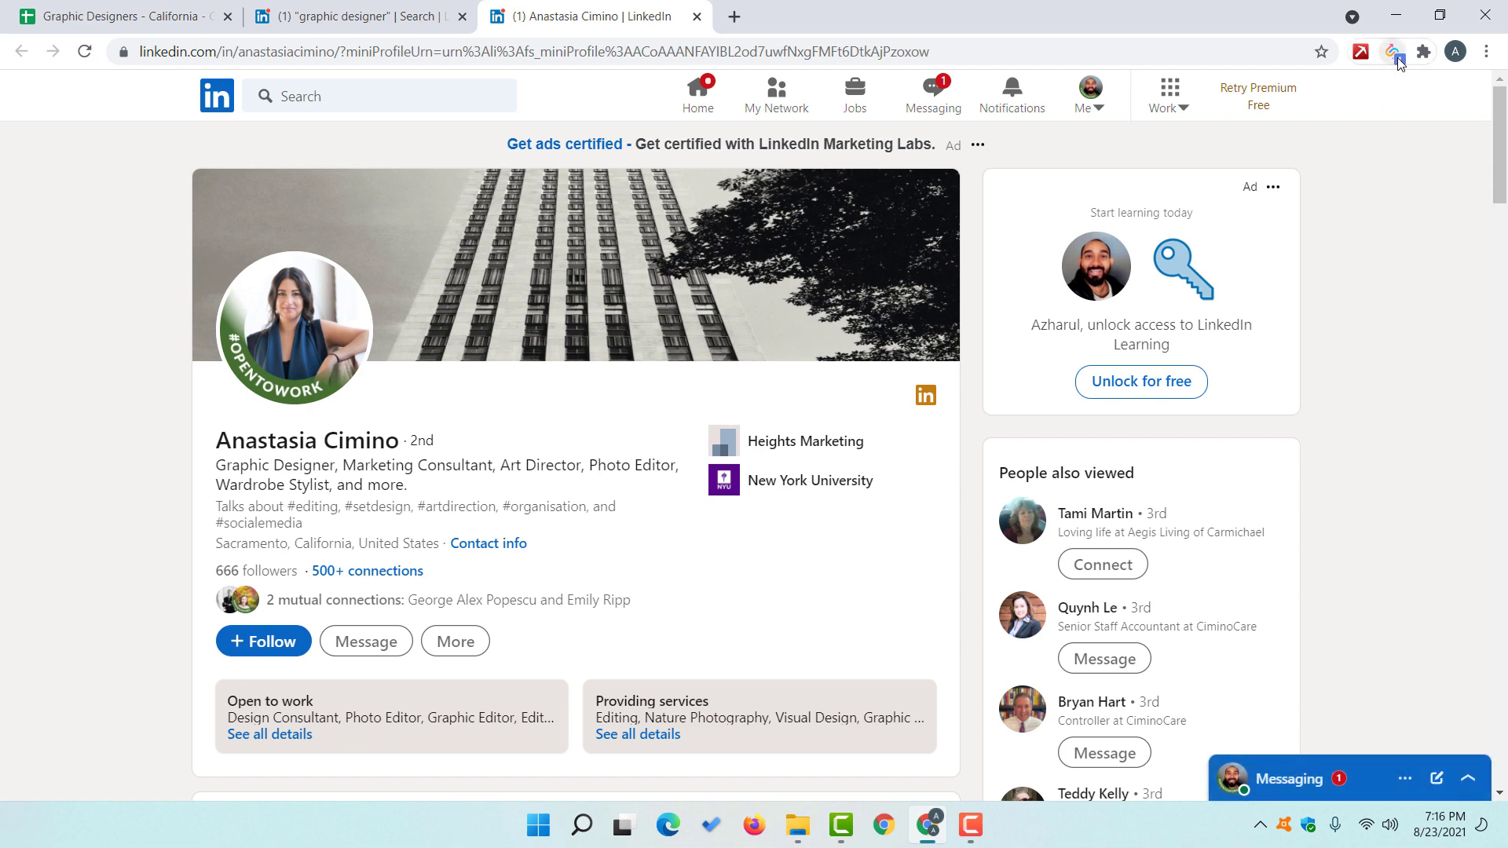
{"action": "left_click", "coordinate": [1396, 55]}
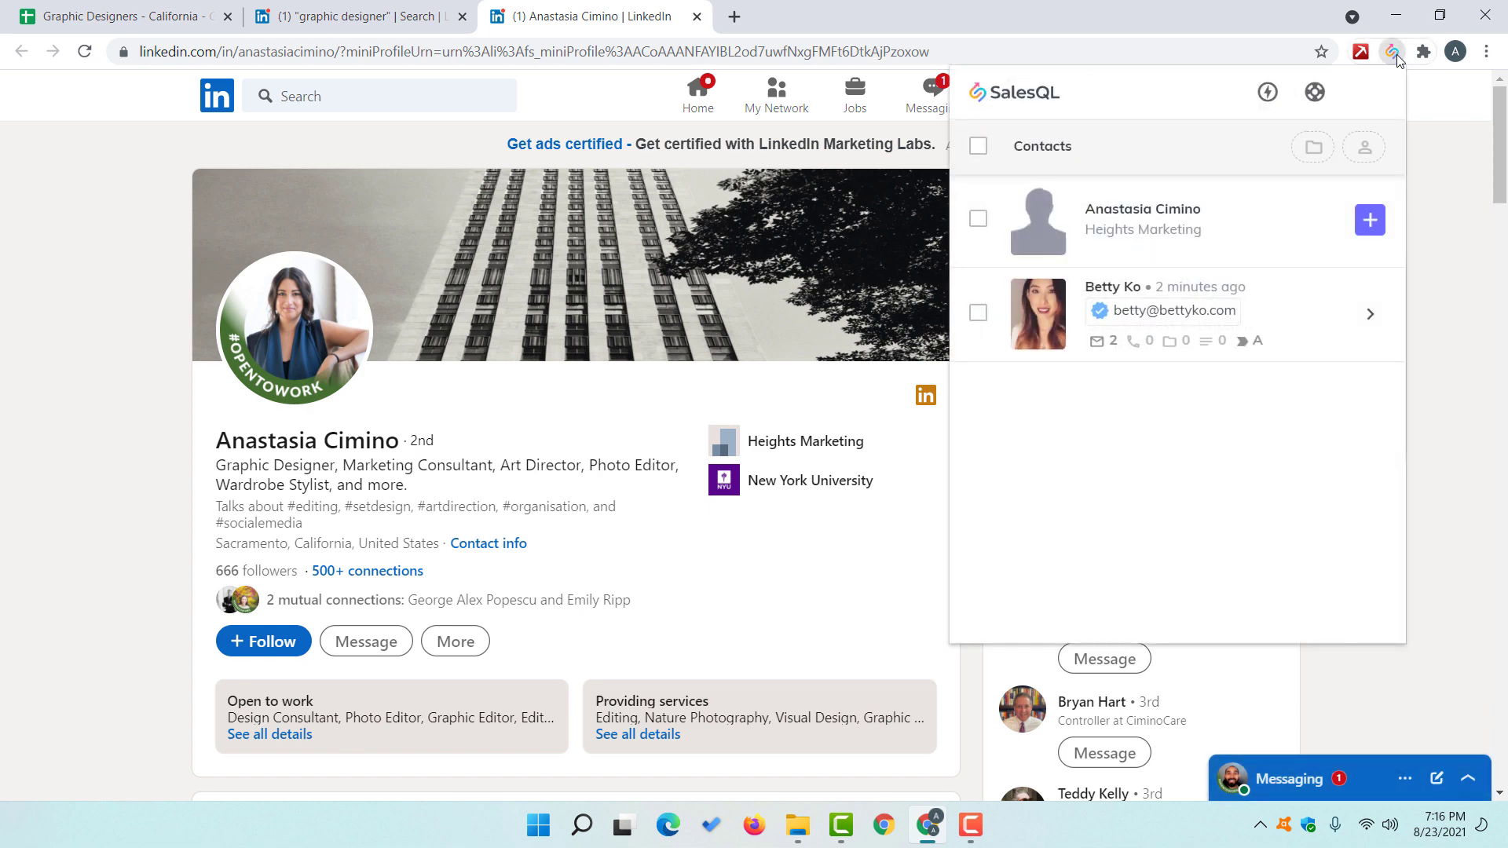
{"action": "left_click", "coordinate": [1369, 220]}
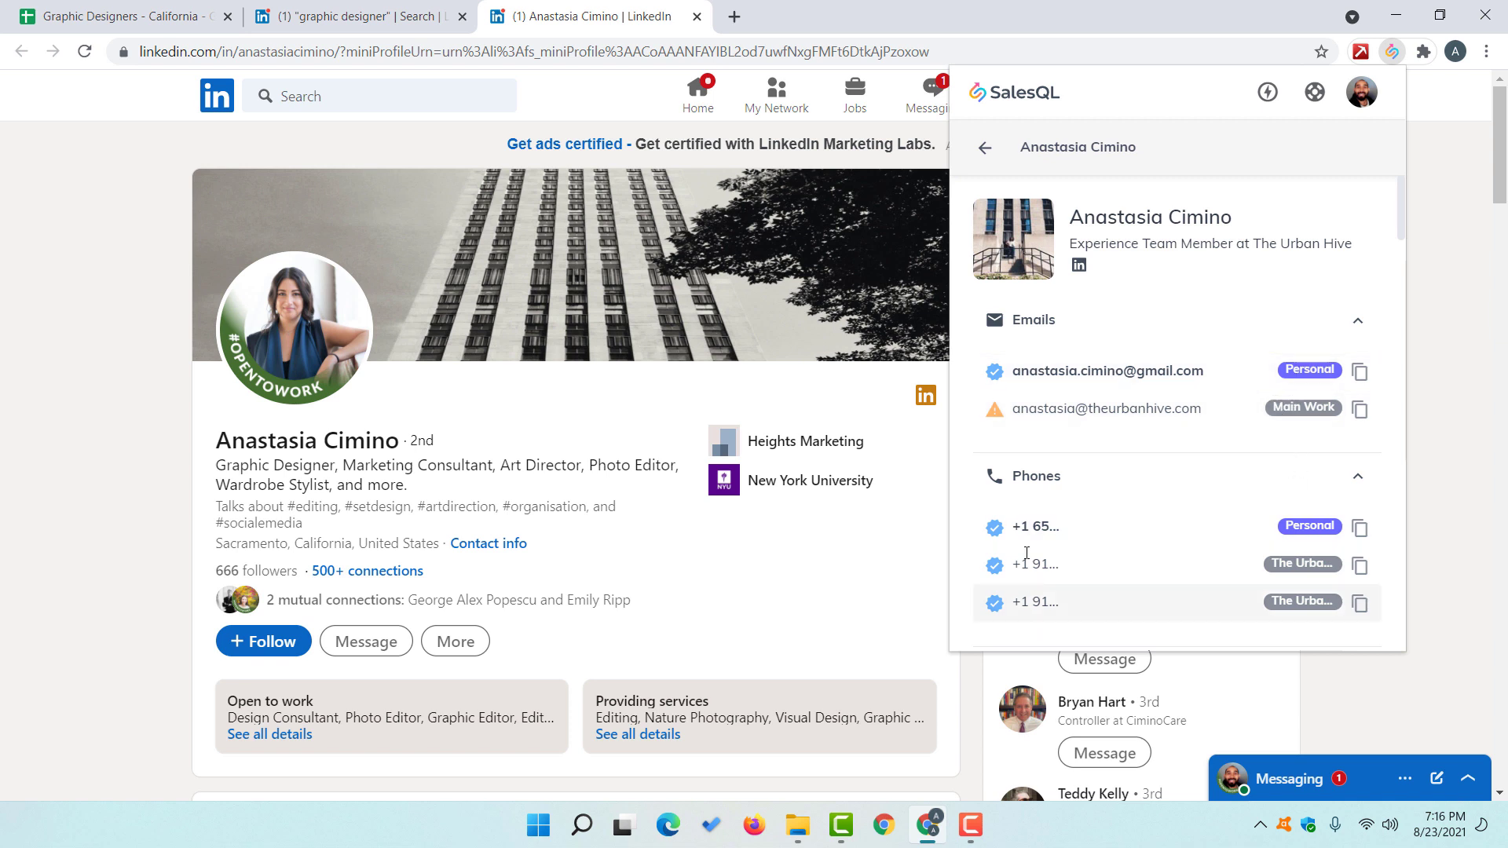
{"action": "scroll", "coordinate": [1083, 519], "scroll_direction": "down", "scroll_amount": 3}
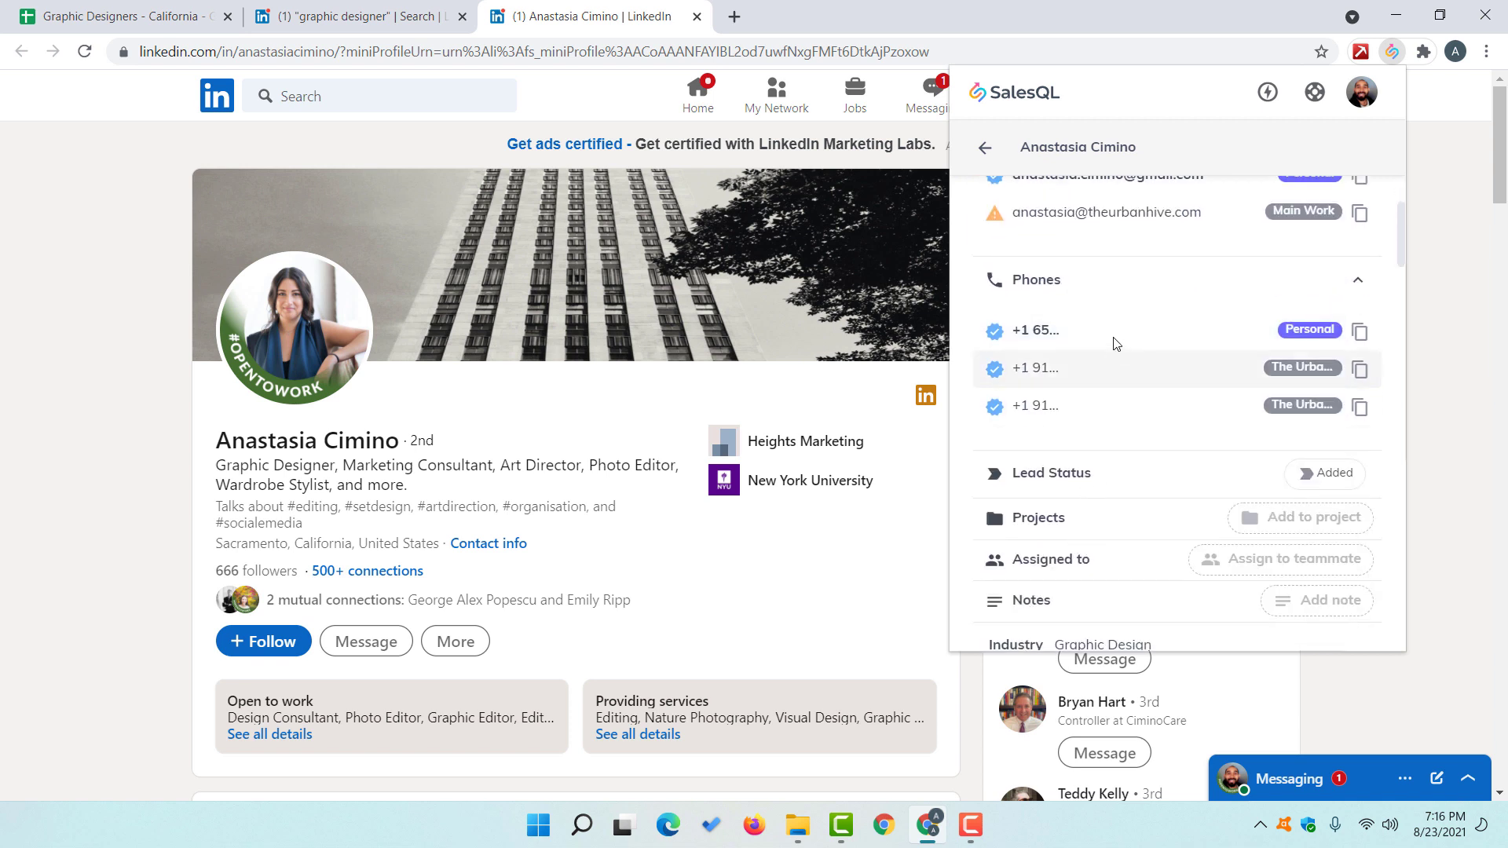
{"action": "scroll", "coordinate": [1116, 353], "scroll_direction": "down", "scroll_amount": 4}
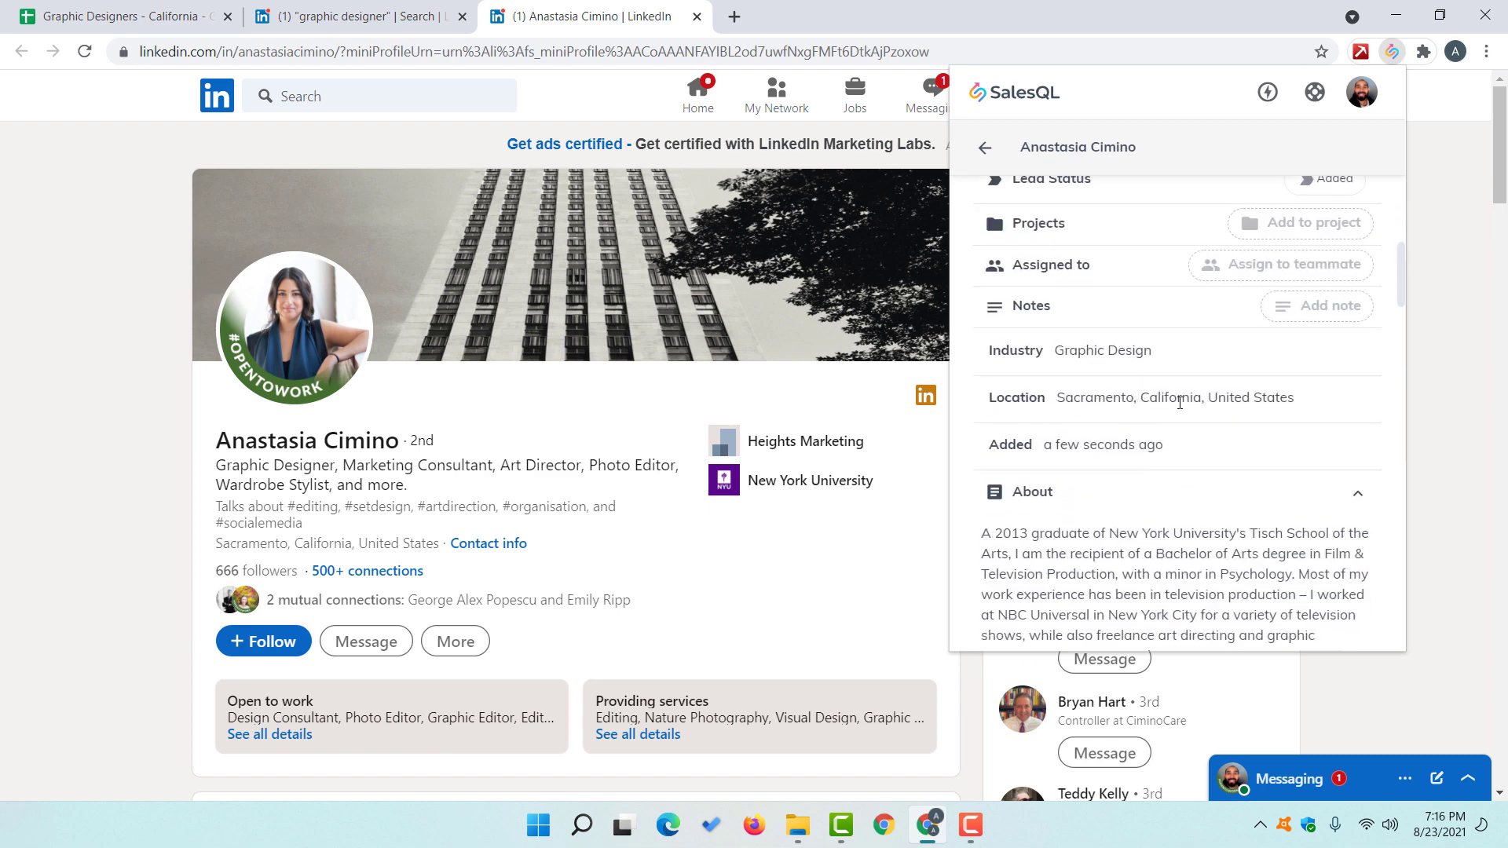
{"action": "scroll", "coordinate": [1154, 432], "scroll_direction": "up", "scroll_amount": 5}
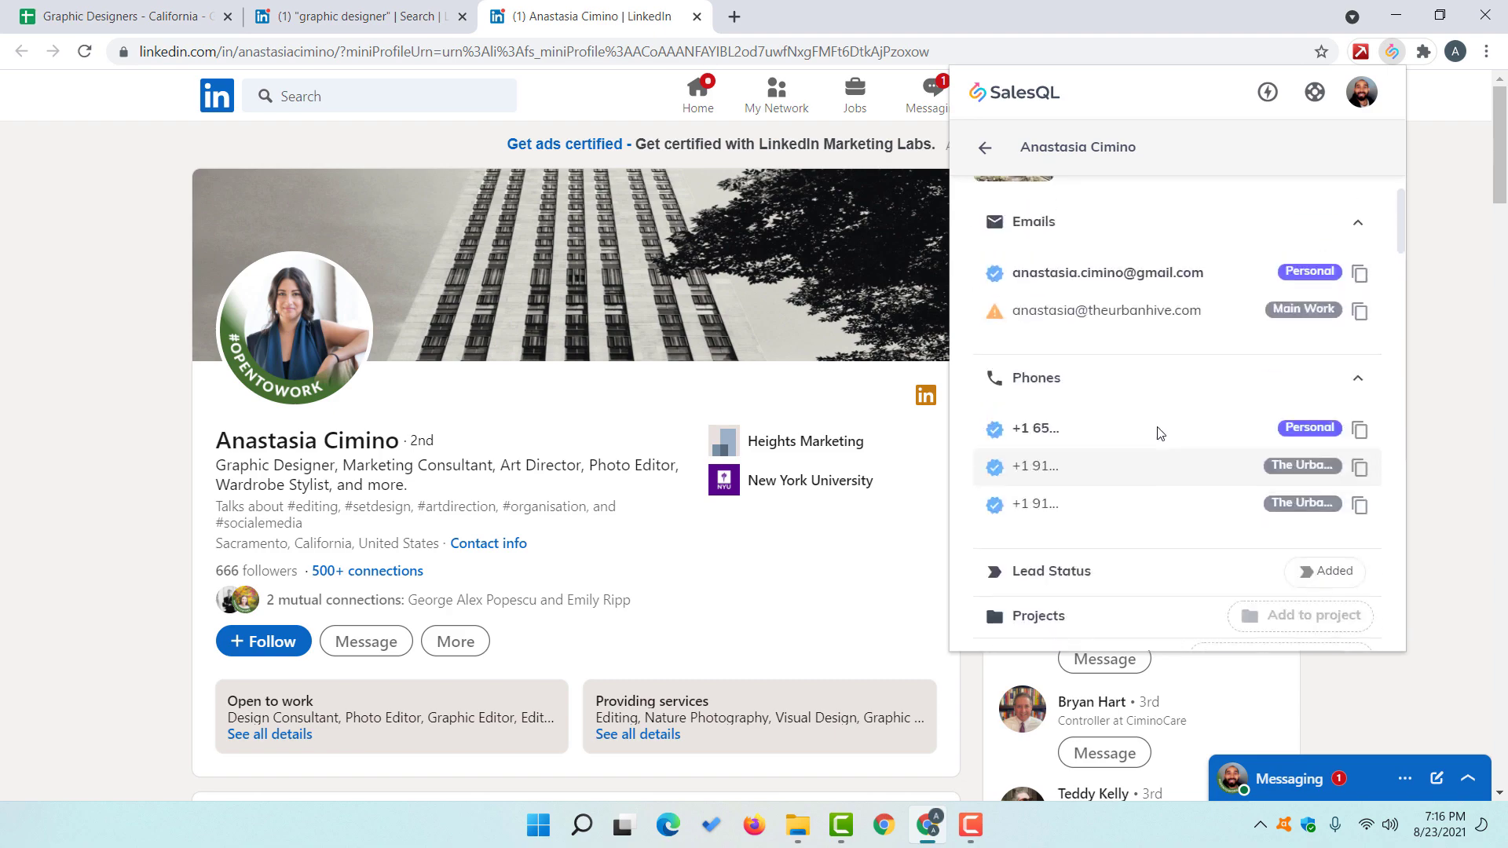
{"action": "scroll", "coordinate": [1154, 392], "scroll_direction": "down", "scroll_amount": 15}
{"action": "scroll", "coordinate": [1147, 432], "scroll_direction": "down", "scroll_amount": 10}
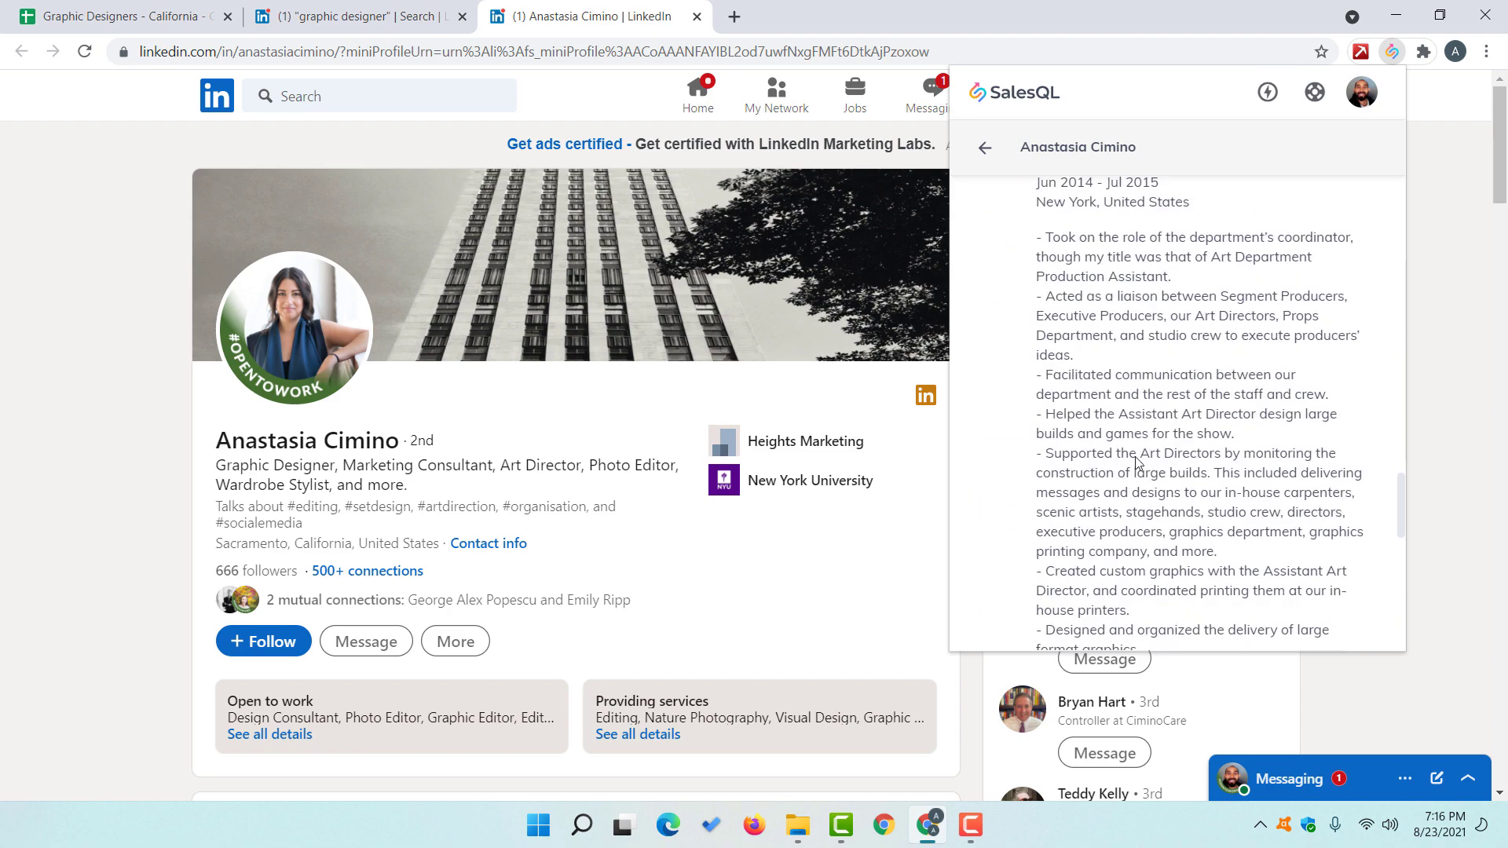
{"action": "scroll", "coordinate": [1136, 487], "scroll_direction": "up", "scroll_amount": 15}
{"action": "scroll", "coordinate": [1131, 492], "scroll_direction": "up", "scroll_amount": 10}
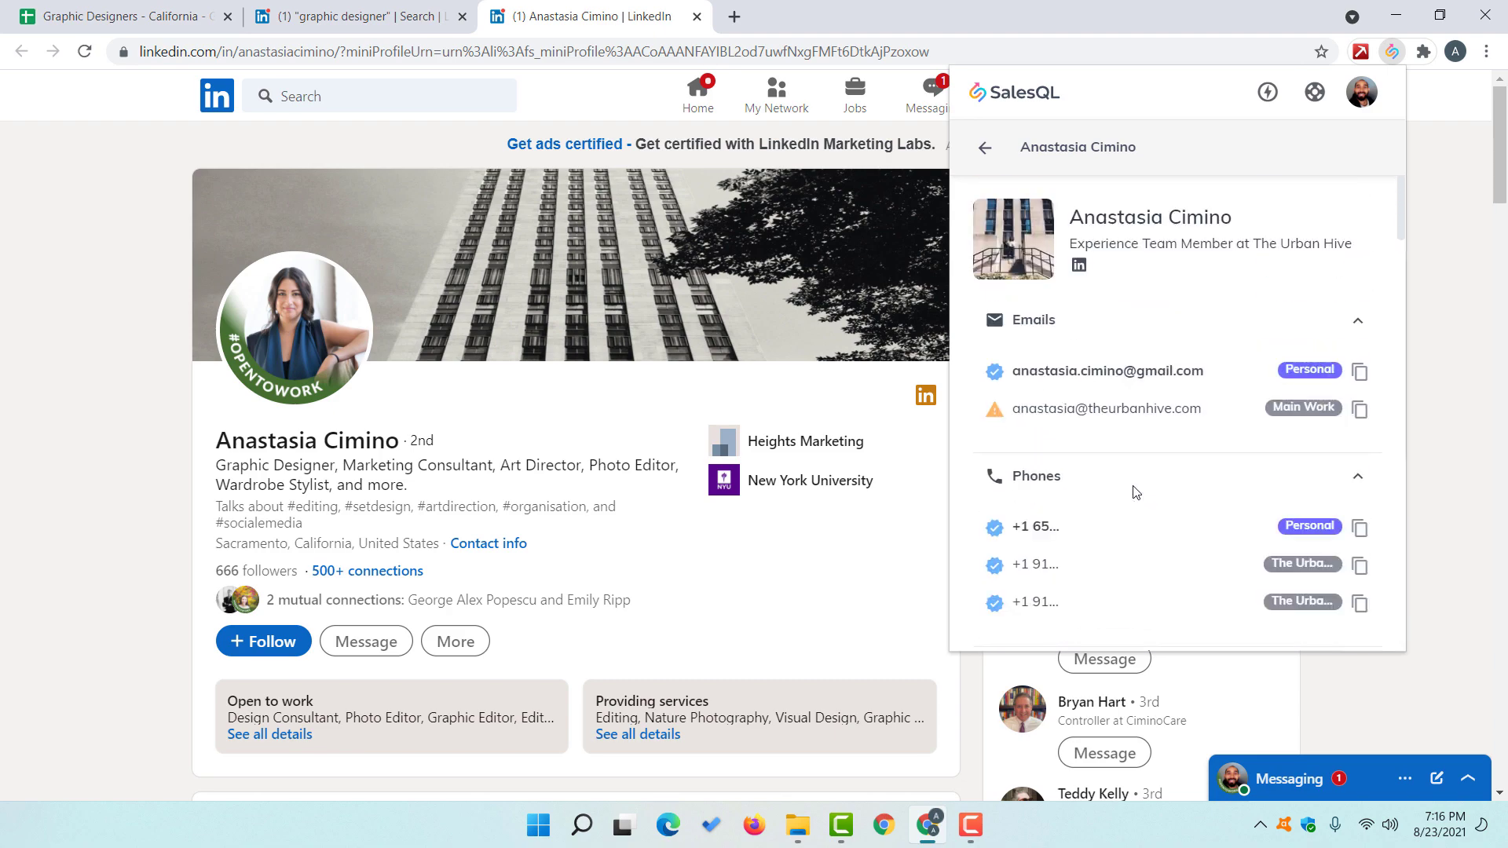
Step: Paste the second designer's personal email and then her work email into C3
{"action": "left_click", "coordinate": [1359, 371]}
{"action": "left_click", "coordinate": [108, 6]}
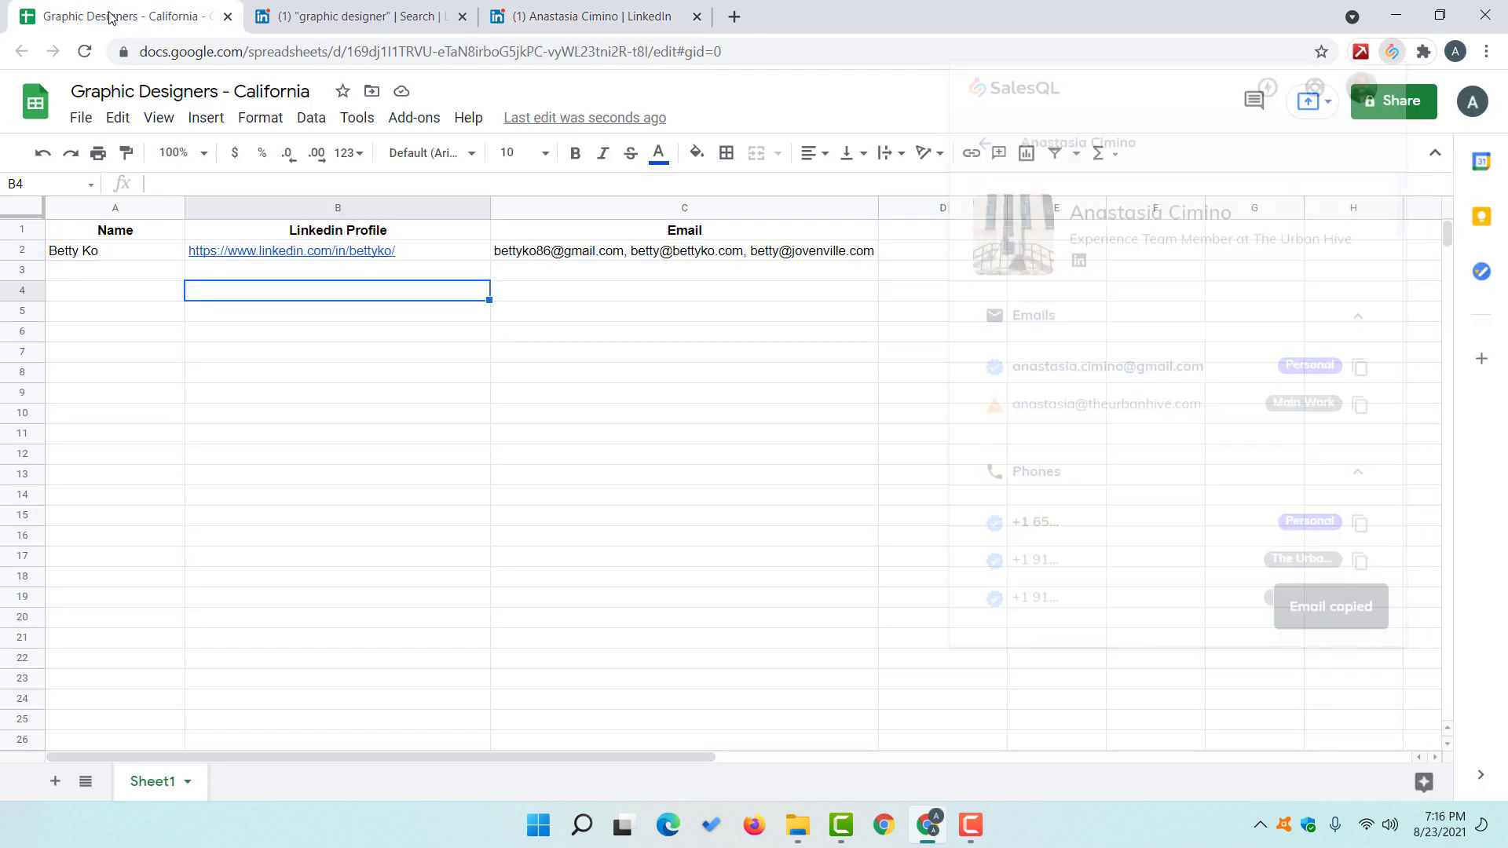
{"action": "double_click", "coordinate": [576, 271]}
{"action": "key", "text": "ctrl+v"}
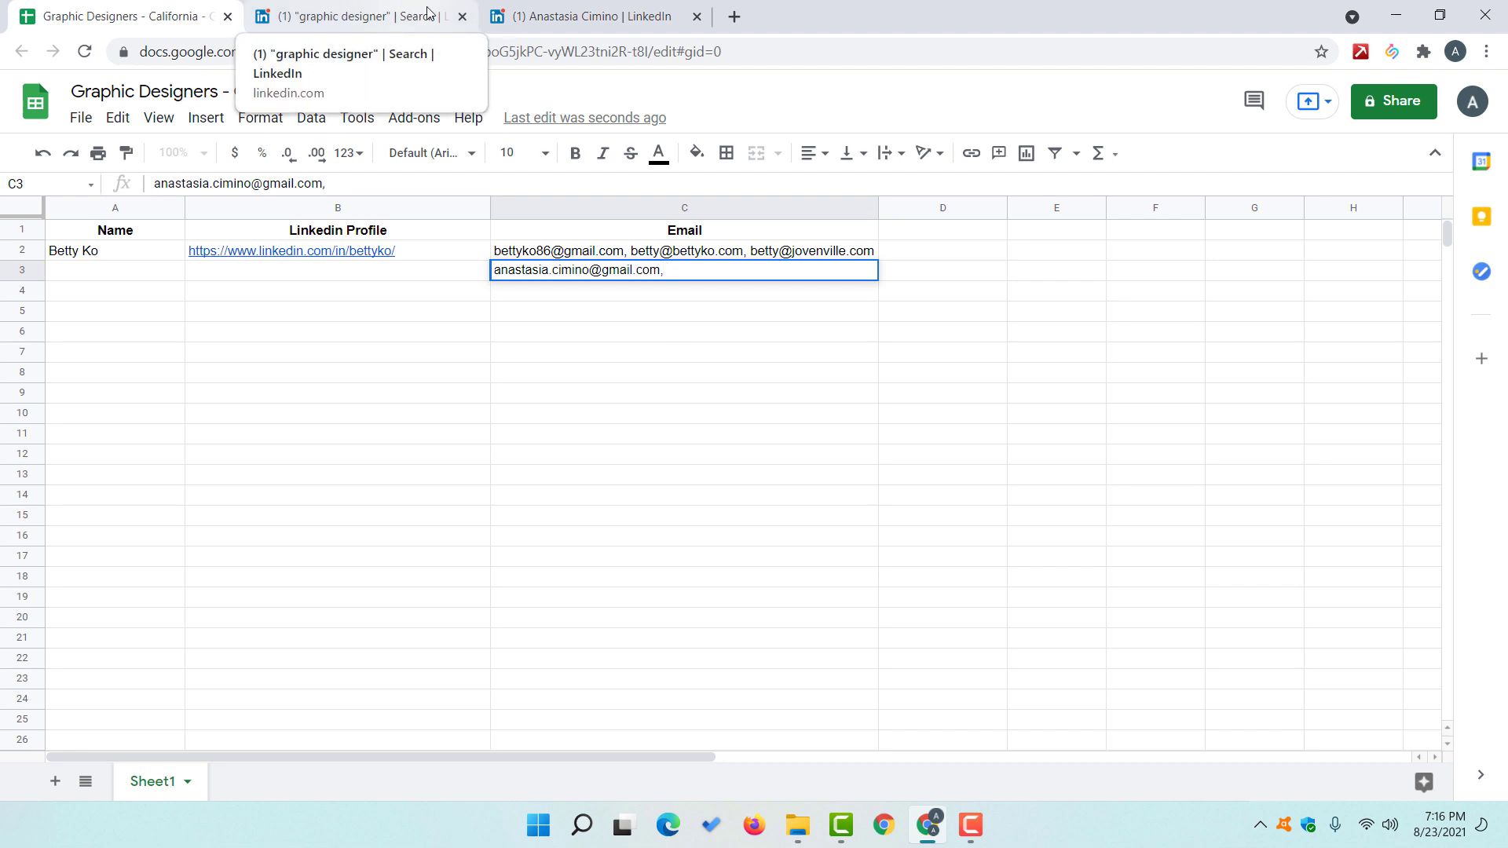
{"action": "left_click", "coordinate": [620, 22]}
{"action": "left_click", "coordinate": [1392, 51]}
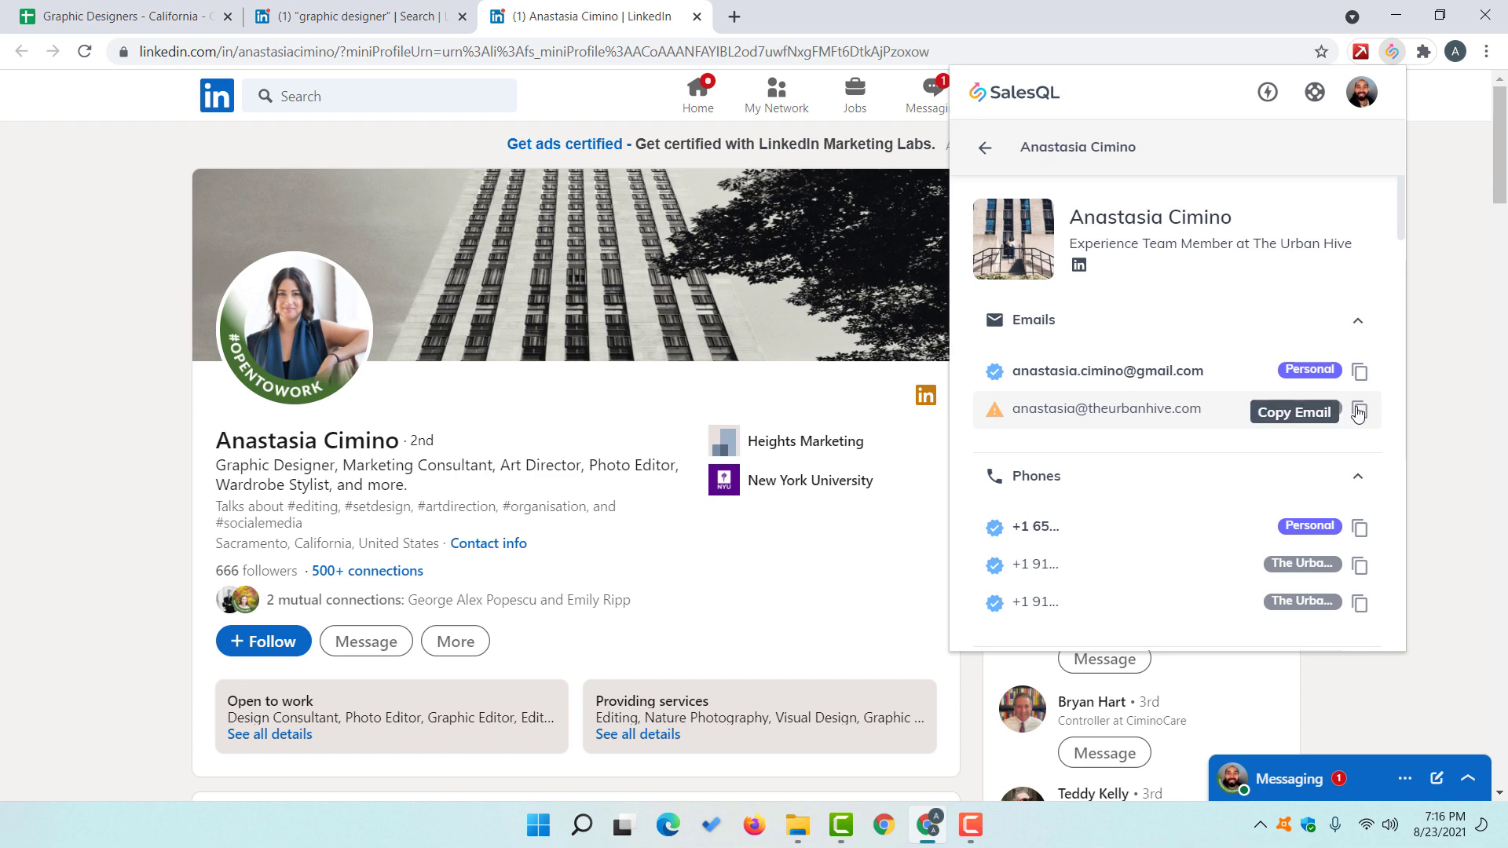
{"action": "left_click", "coordinate": [1359, 409]}
{"action": "left_click", "coordinate": [161, 16]}
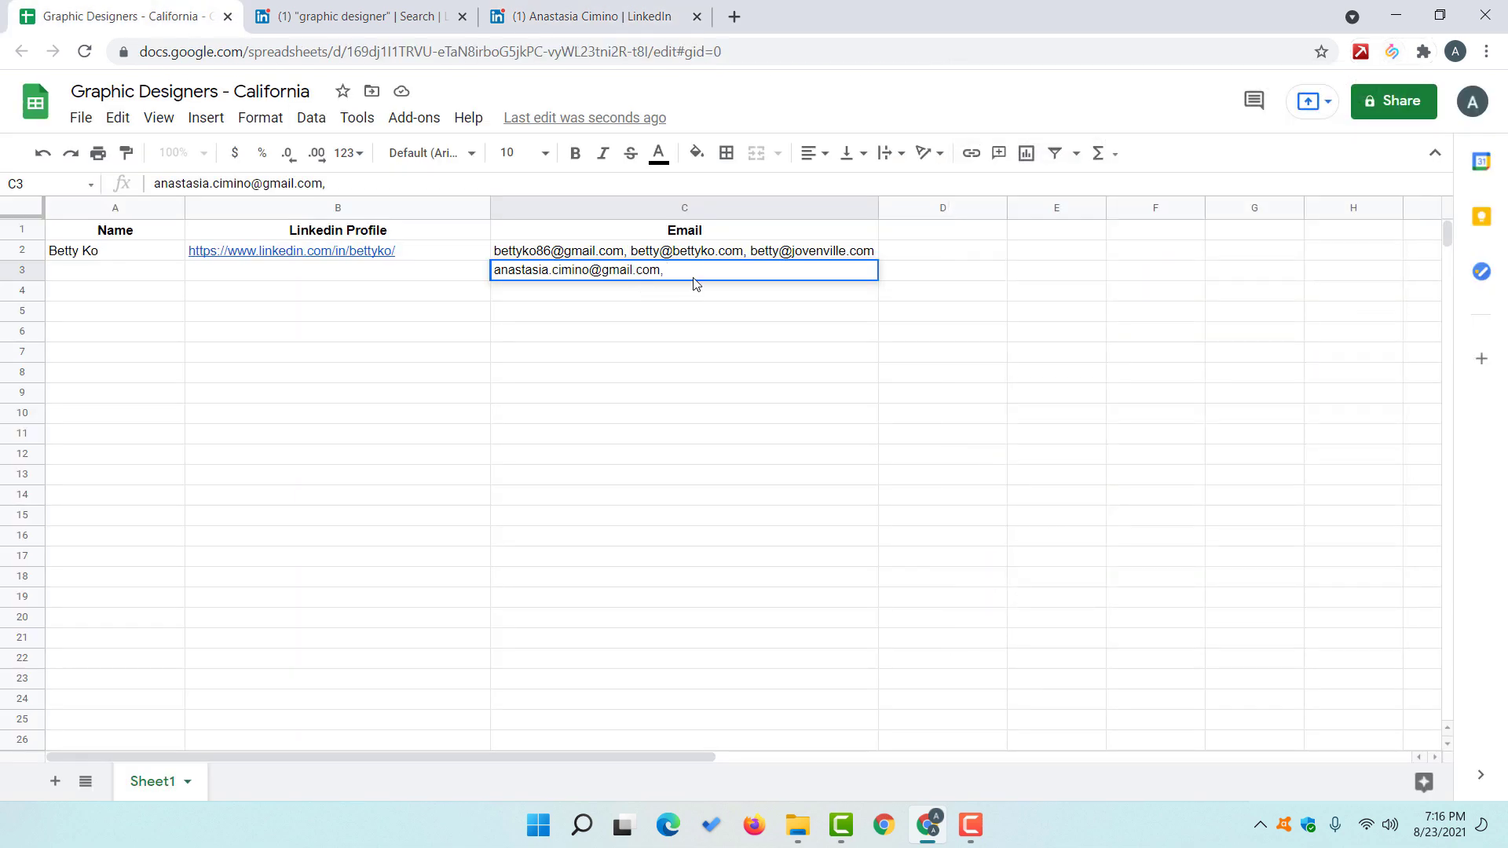
{"action": "key", "text": "ctrl+v"}
Step: Select and copy the work email text from SalesQL again, then return to her profile
{"action": "left_click", "coordinate": [612, 9]}
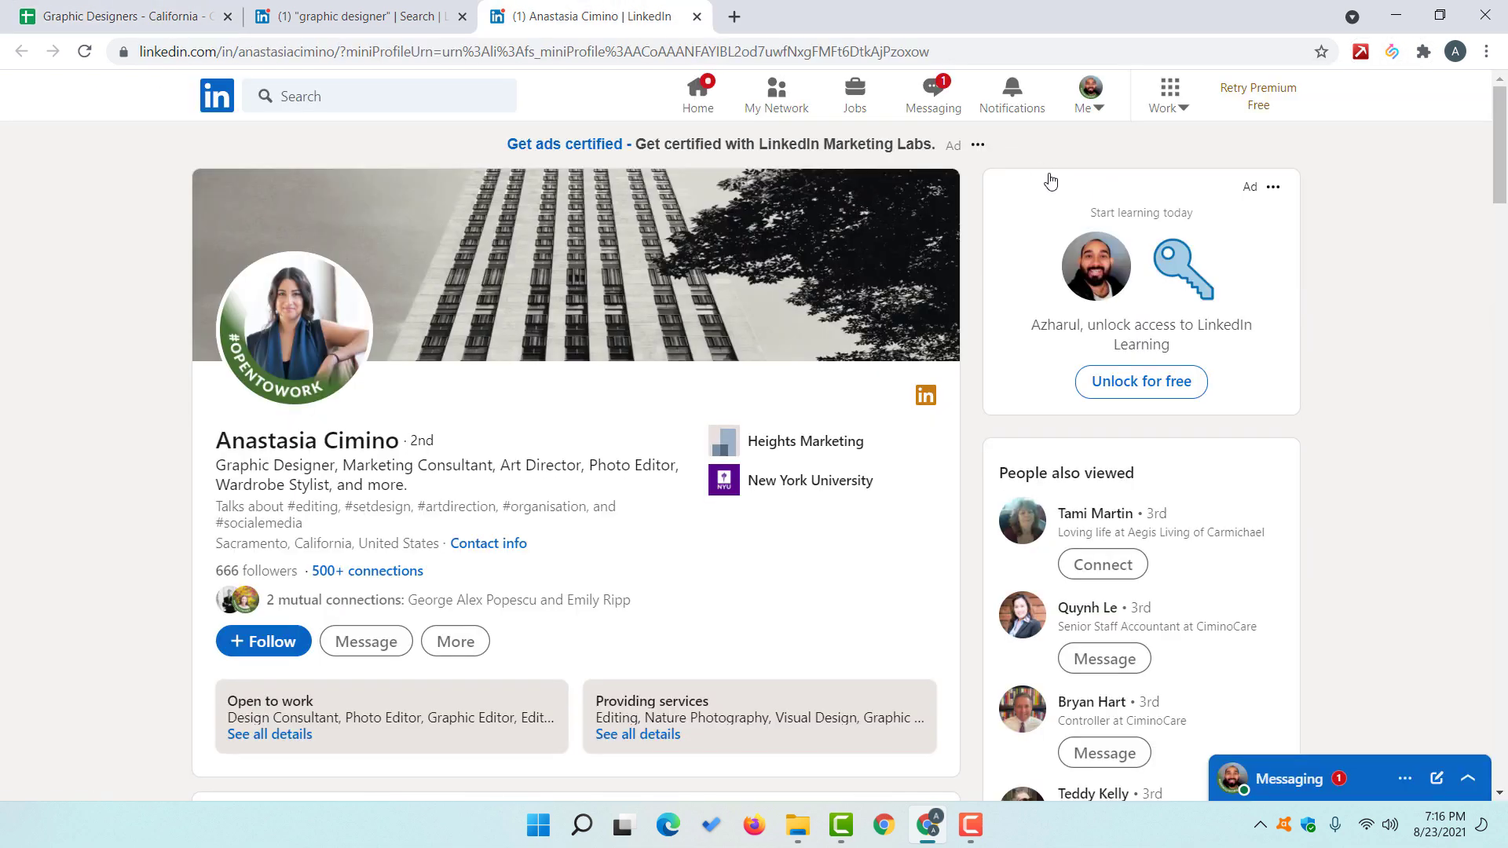
{"action": "left_click", "coordinate": [1391, 51]}
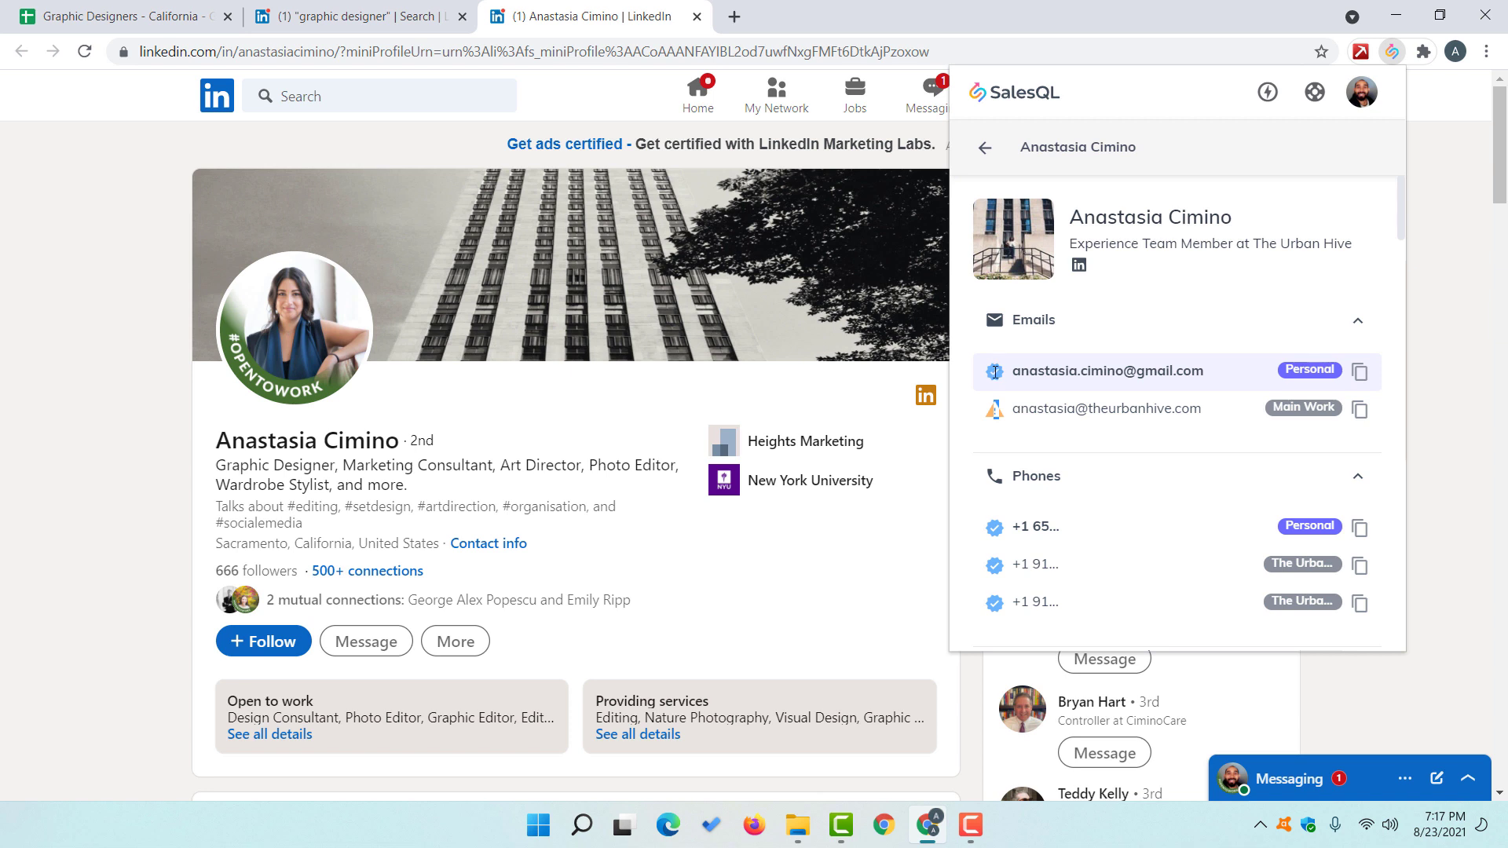
{"action": "left_click_drag", "start_coordinate": [1010, 409], "coordinate": [1179, 410]}
{"action": "right_click", "coordinate": [1179, 409]}
{"action": "left_click", "coordinate": [1189, 418]}
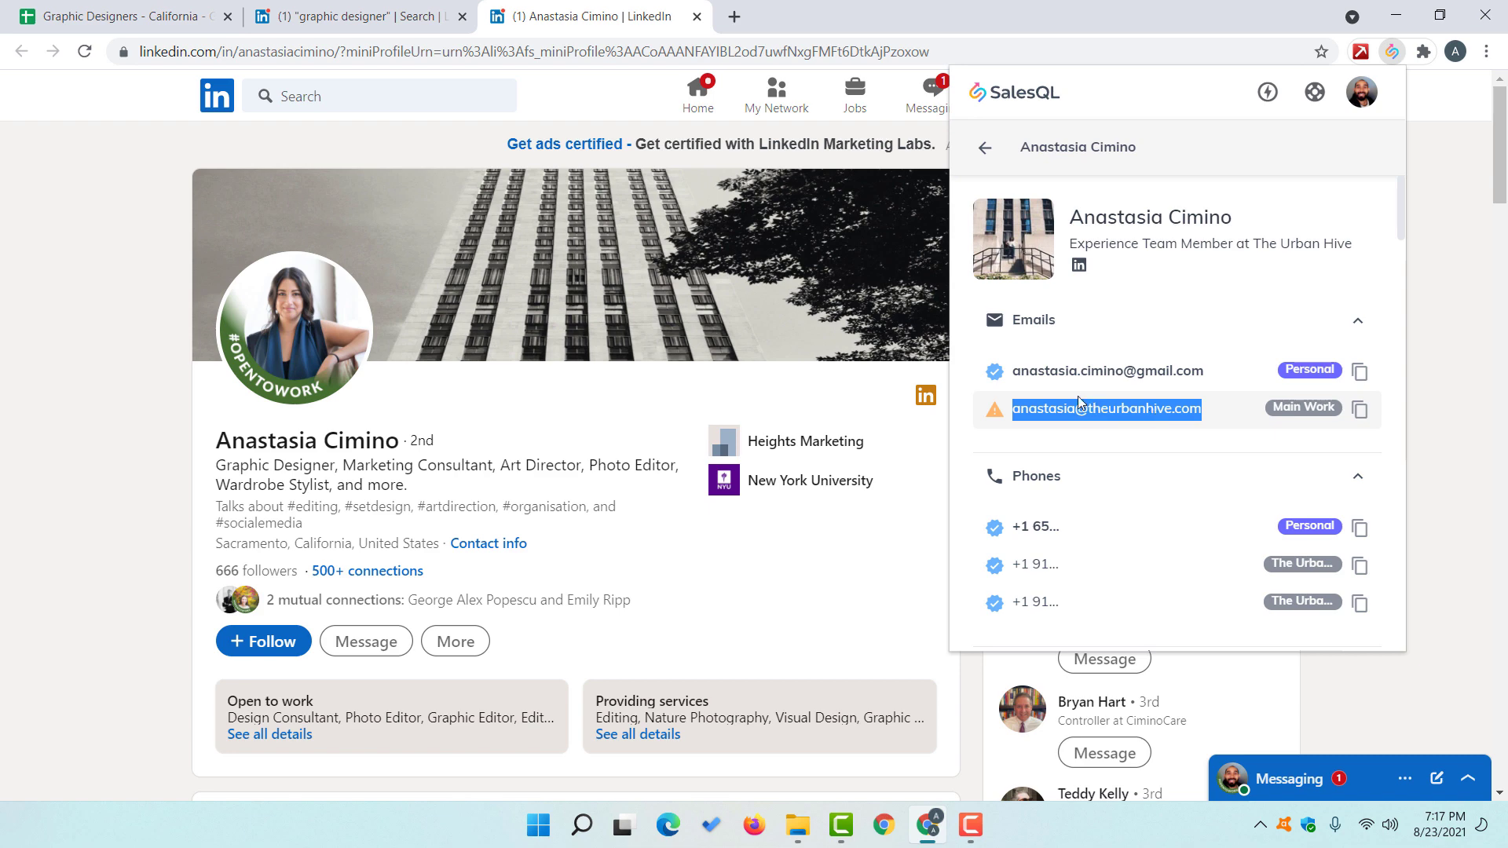
{"action": "left_click", "coordinate": [208, 11]}
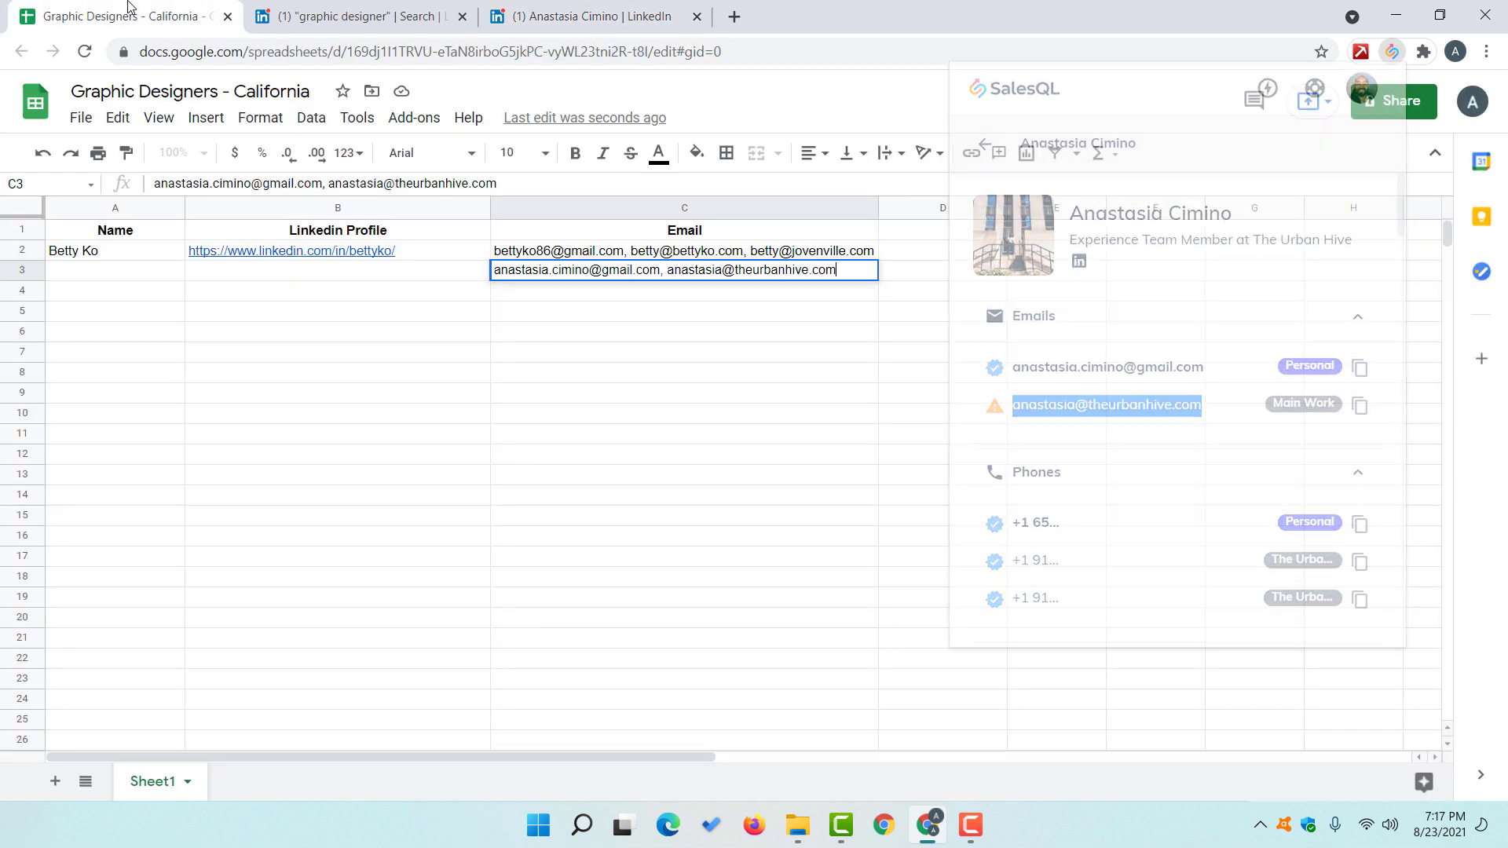
{"action": "left_click", "coordinate": [637, 6]}
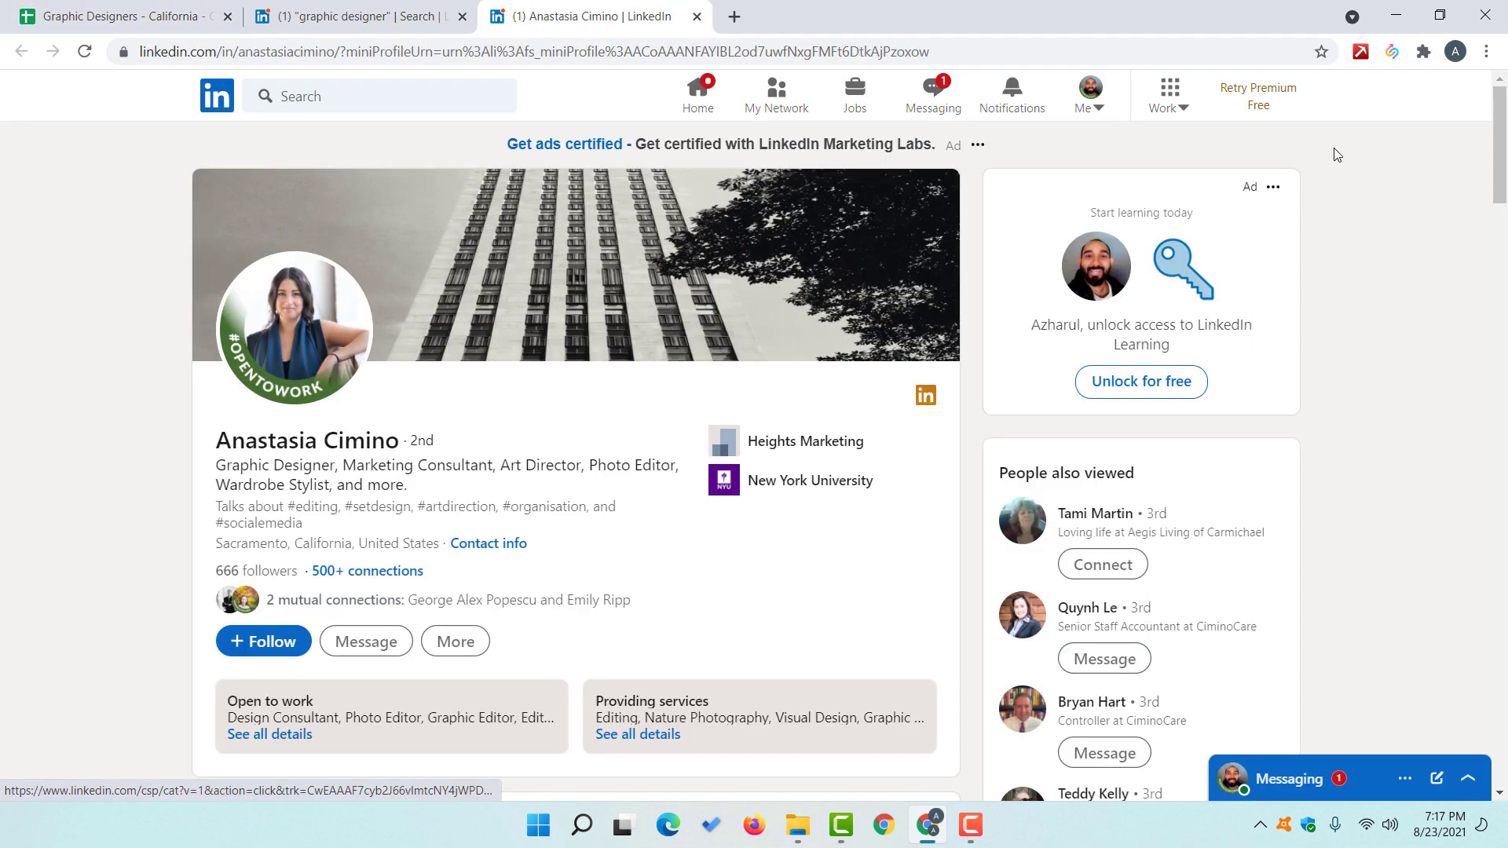
Step: Try pasting the second designer's personal phone number into D3, then undo it
{"action": "left_click", "coordinate": [1392, 52]}
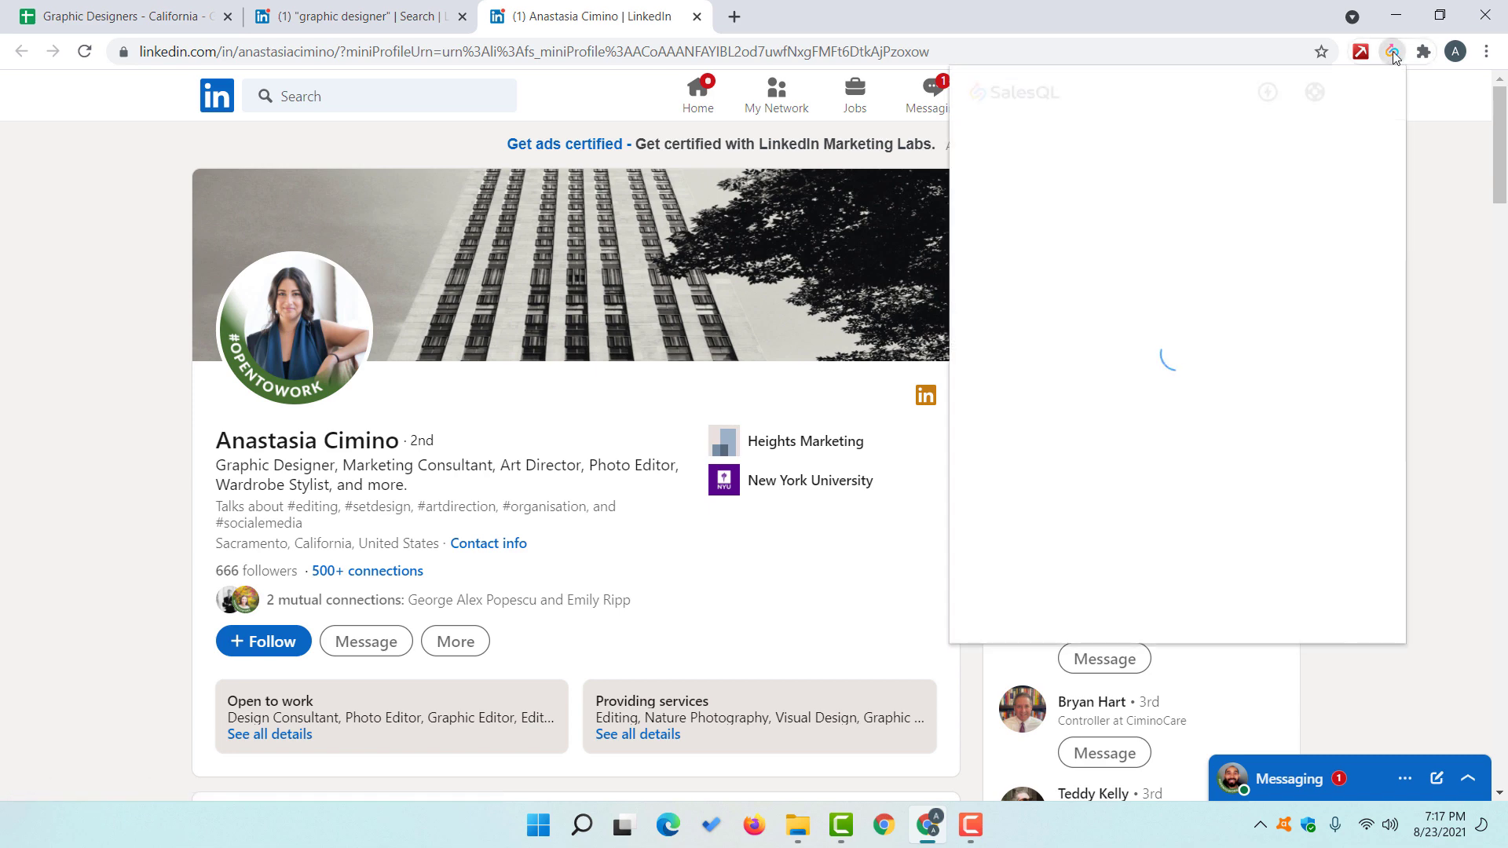
{"action": "scroll", "coordinate": [1146, 439], "scroll_direction": "down", "scroll_amount": 2}
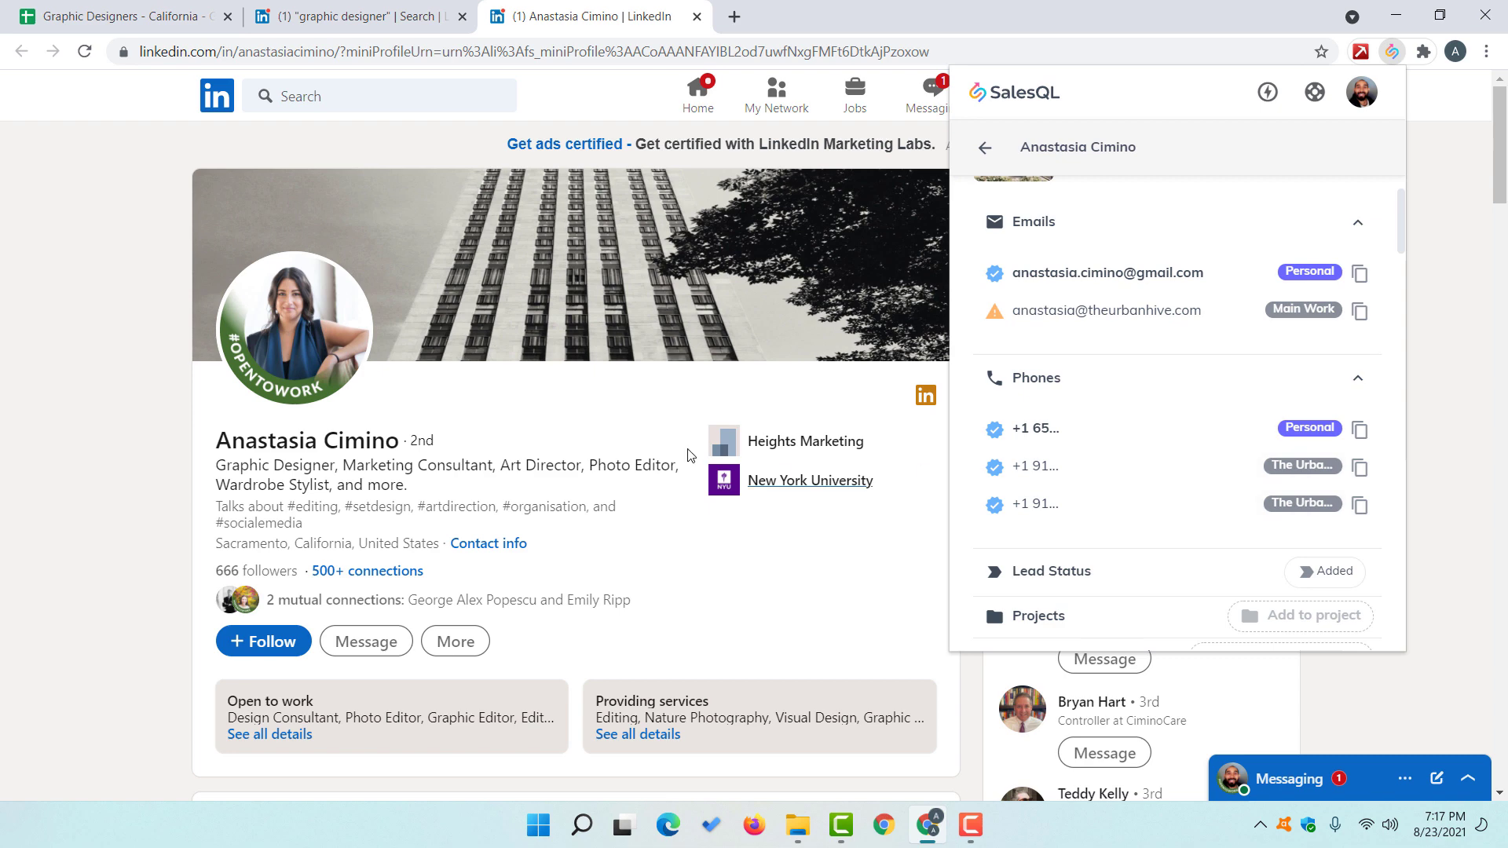
{"action": "left_click", "coordinate": [1364, 433]}
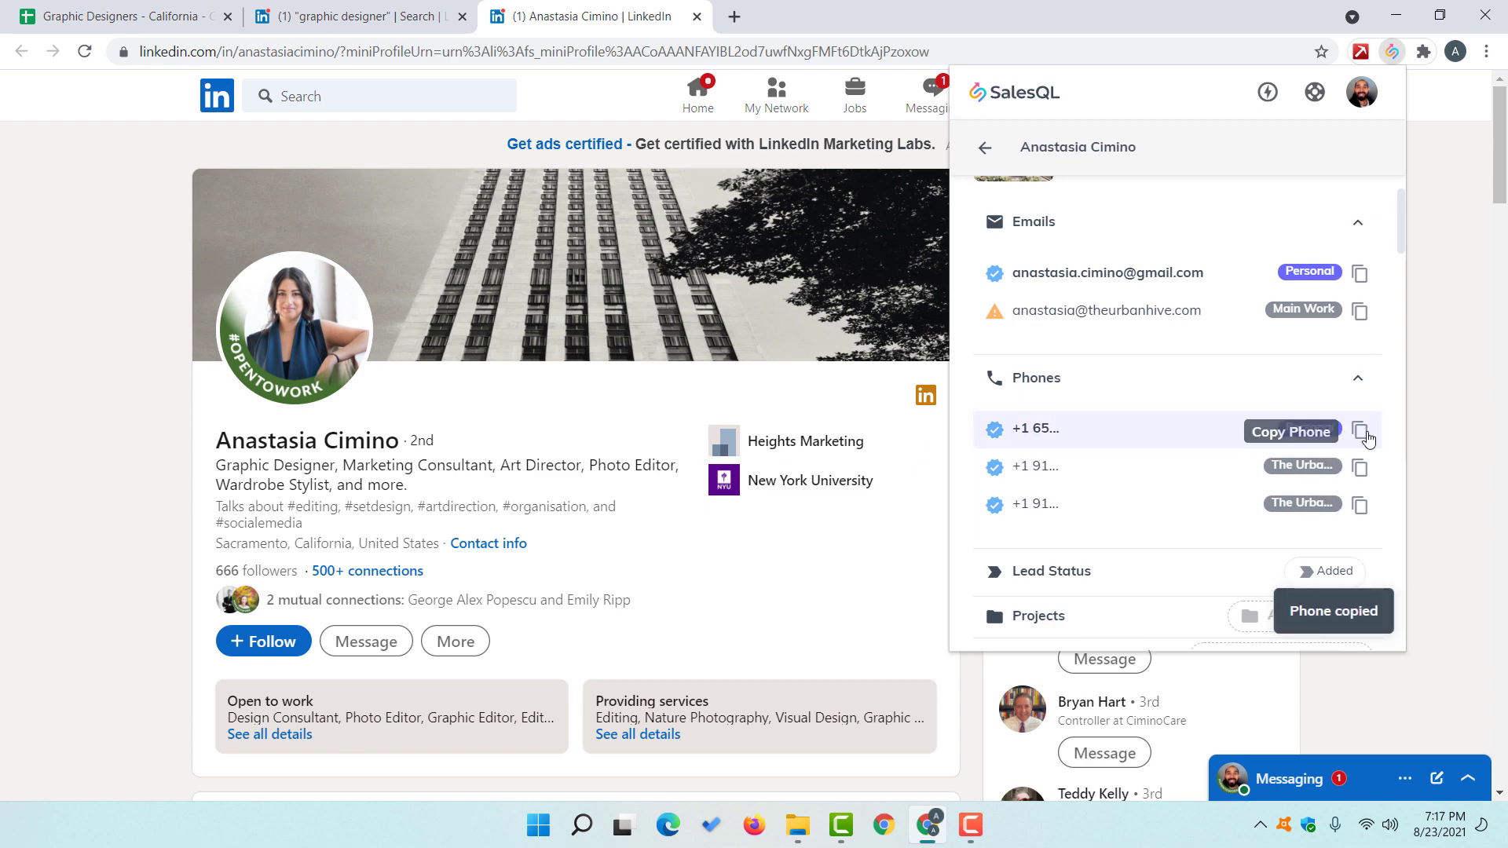
{"action": "left_click", "coordinate": [118, 16]}
{"action": "left_click", "coordinate": [824, 331]}
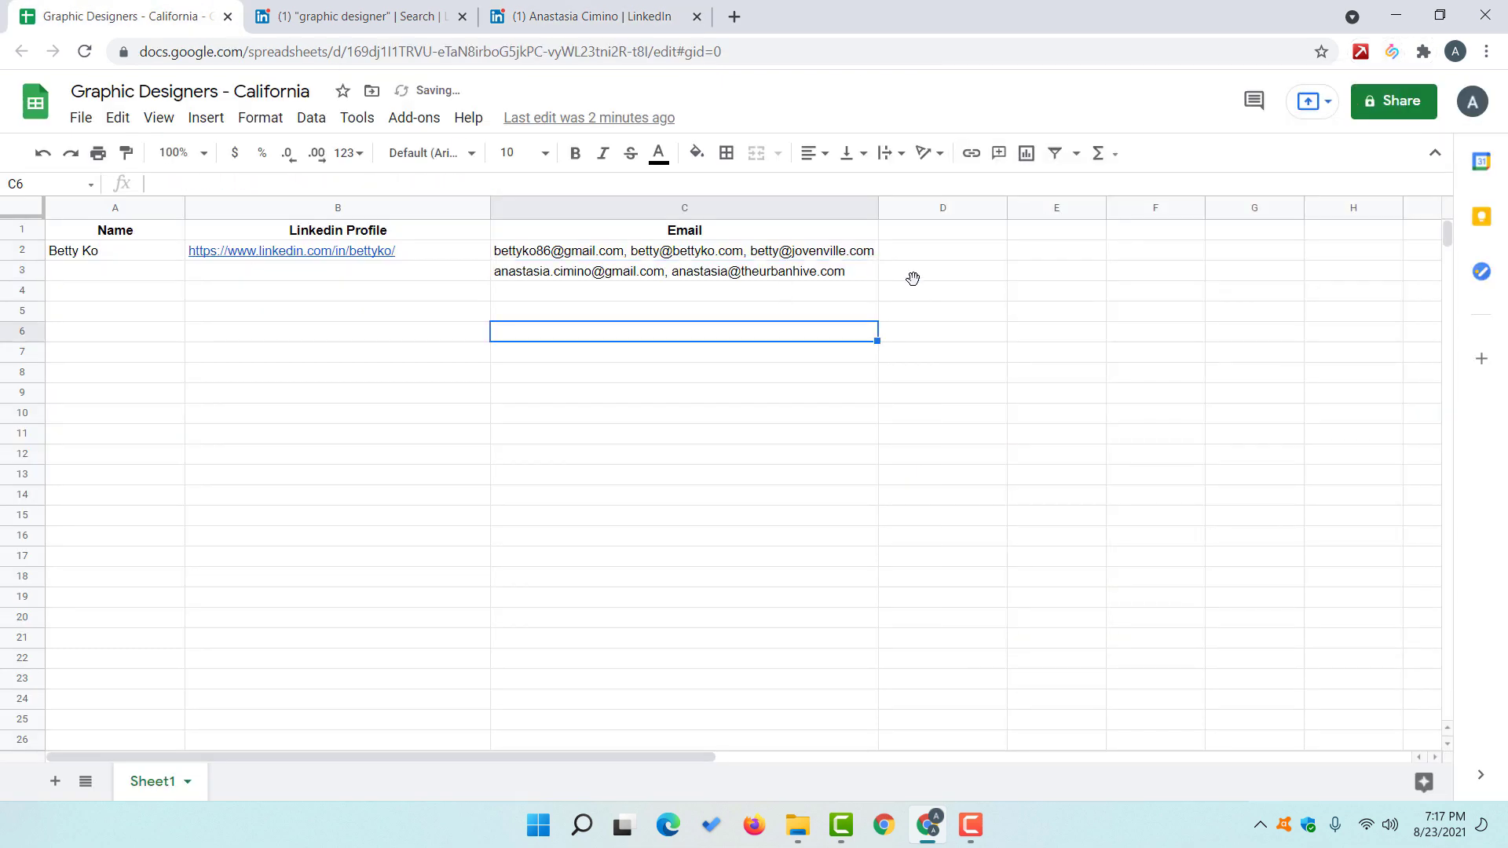
{"action": "left_click", "coordinate": [912, 275]}
{"action": "key", "text": "ctrl+v"}
{"action": "key", "text": "Return"}
{"action": "key", "text": "ctrl+z"}
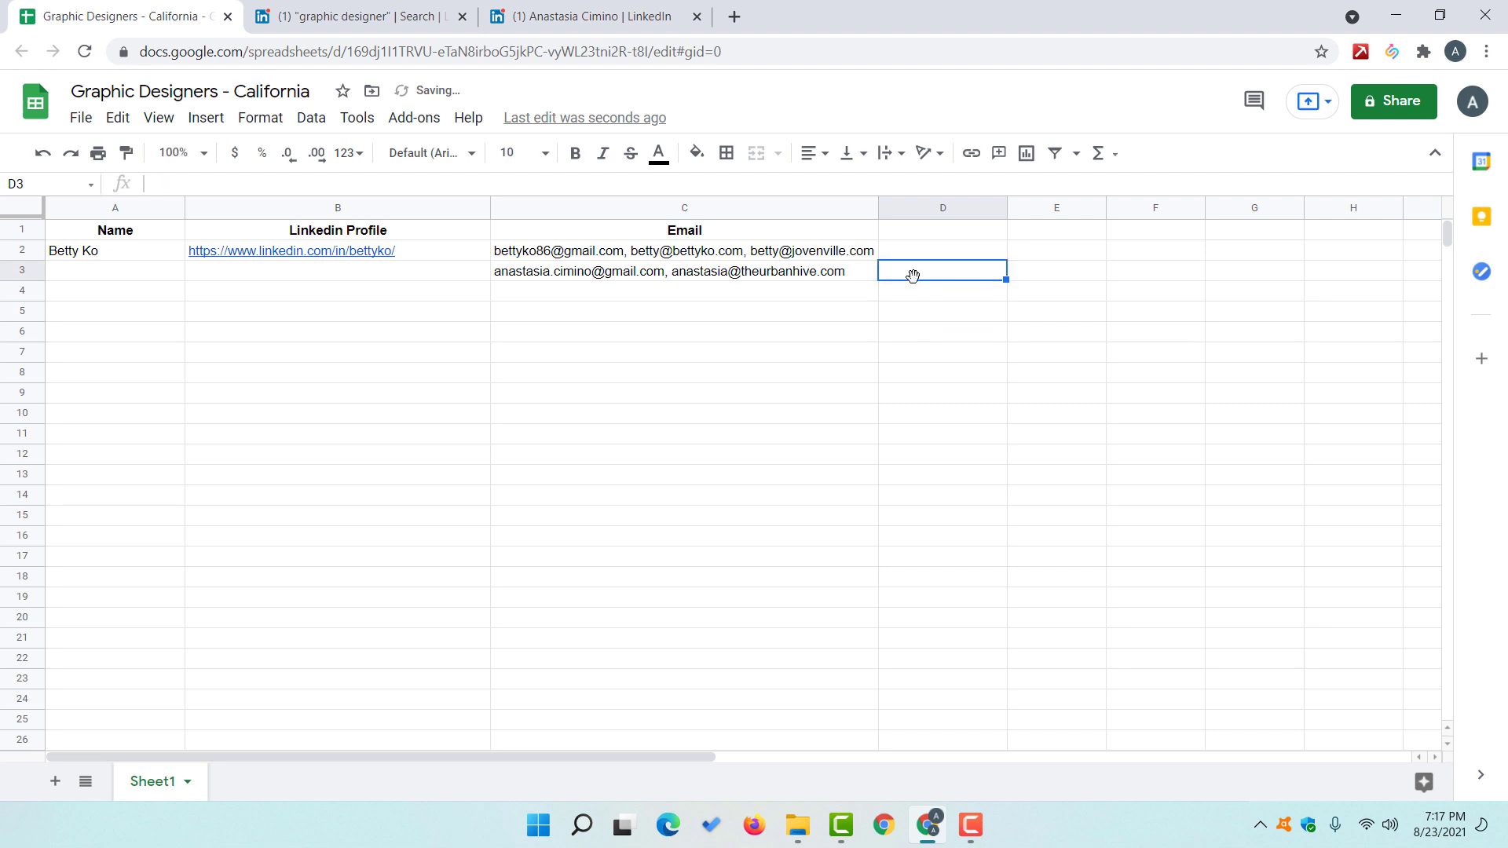
Step: Copy her LinkedIn profile URL from the address bar into B3
{"action": "left_click", "coordinate": [514, 15]}
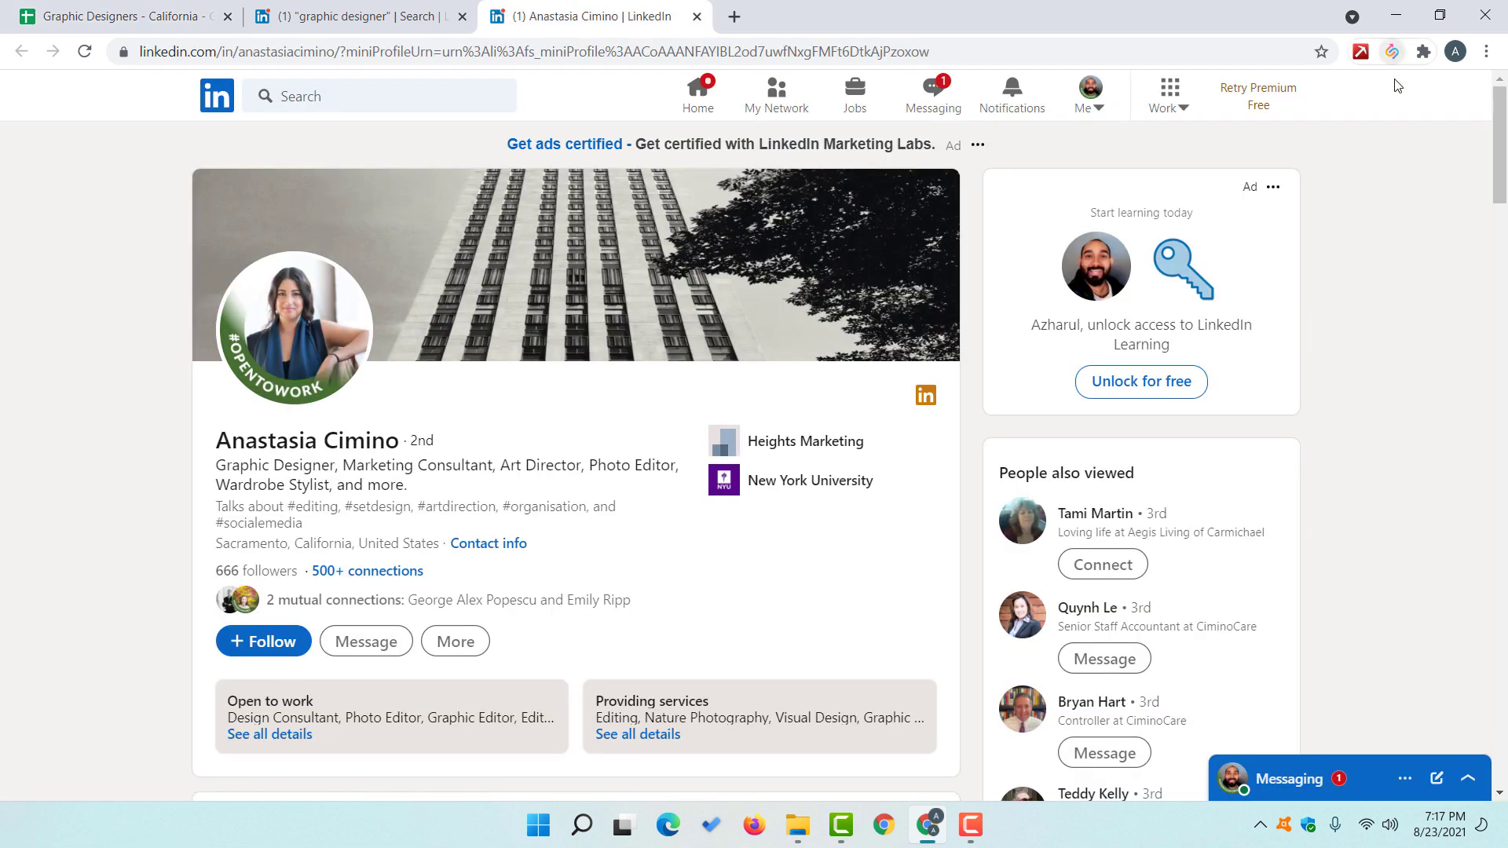
{"action": "left_click", "coordinate": [1391, 51]}
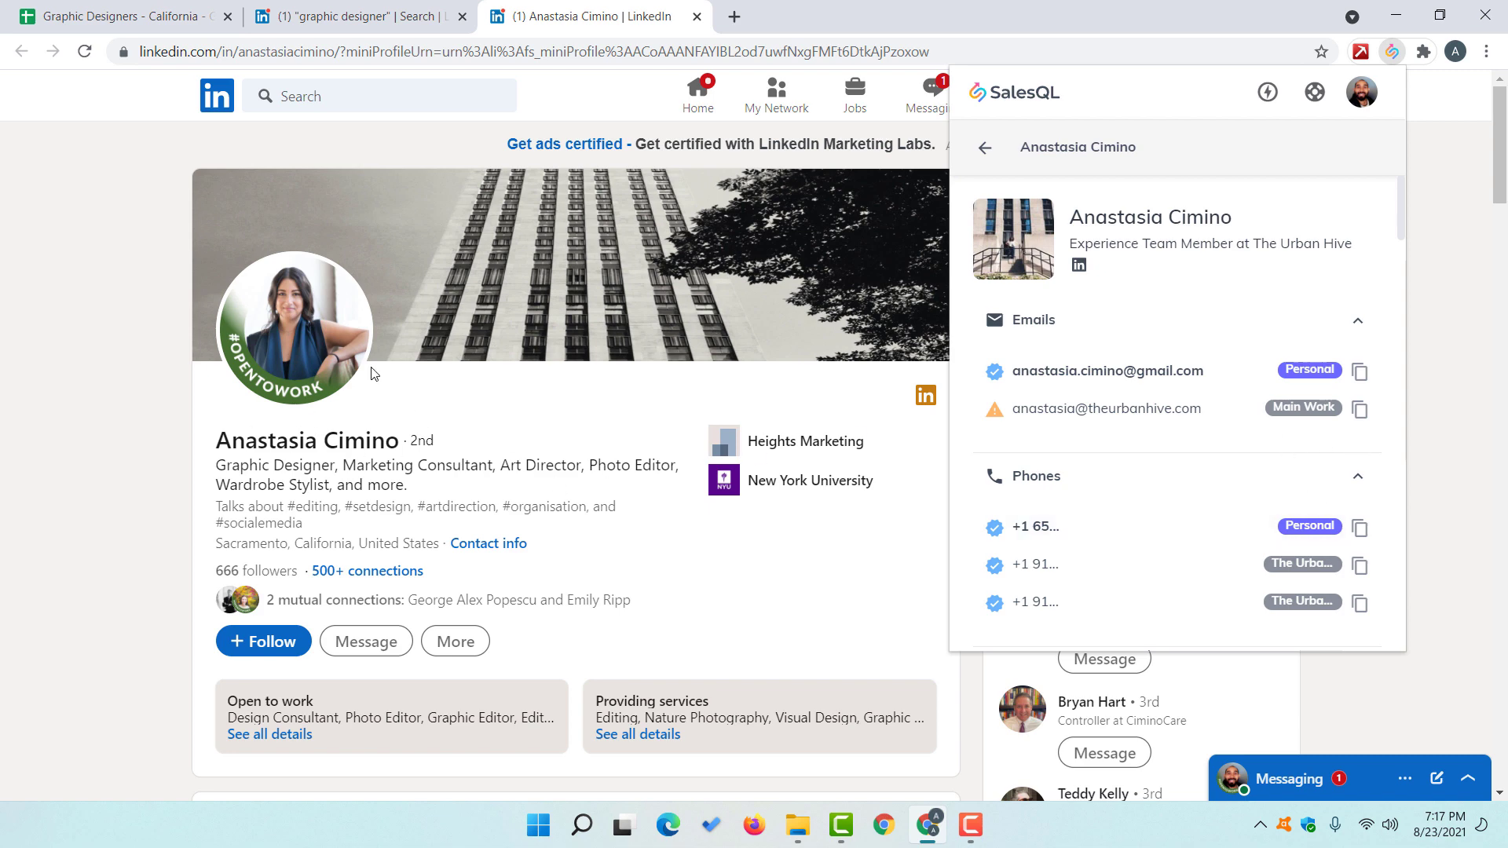
{"action": "left_click_drag", "start_coordinate": [142, 52], "coordinate": [411, 52]}
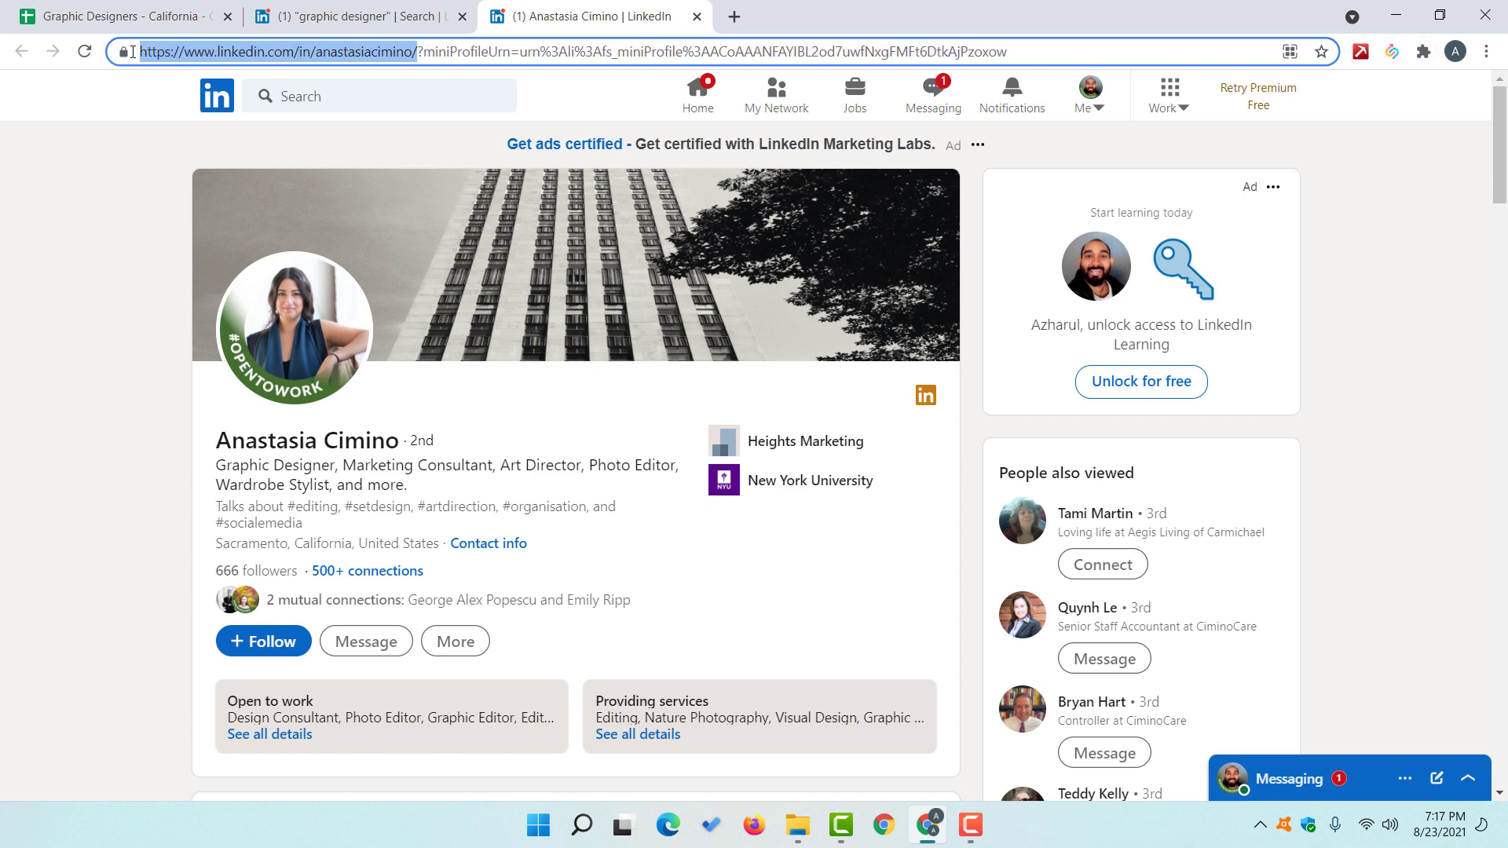
{"action": "left_click", "coordinate": [126, 15]}
{"action": "left_click", "coordinate": [340, 270]}
{"action": "key", "text": "ctrl+v"}
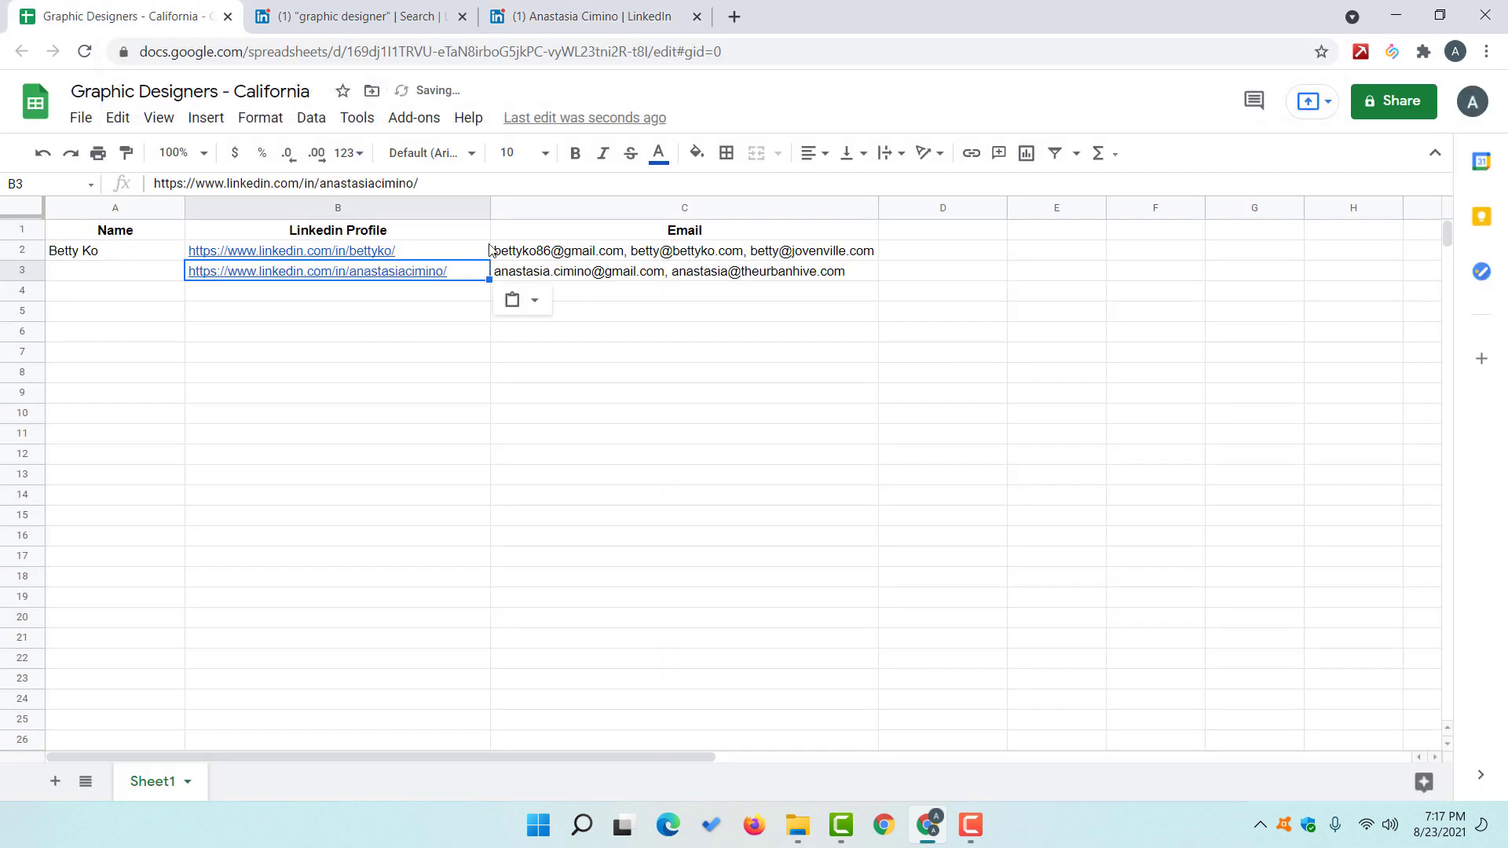
Step: Copy her full name from the profile into A3
{"action": "left_click", "coordinate": [596, 15]}
{"action": "double_click", "coordinate": [278, 454]}
{"action": "left_click_drag", "start_coordinate": [278, 454], "coordinate": [396, 443]}
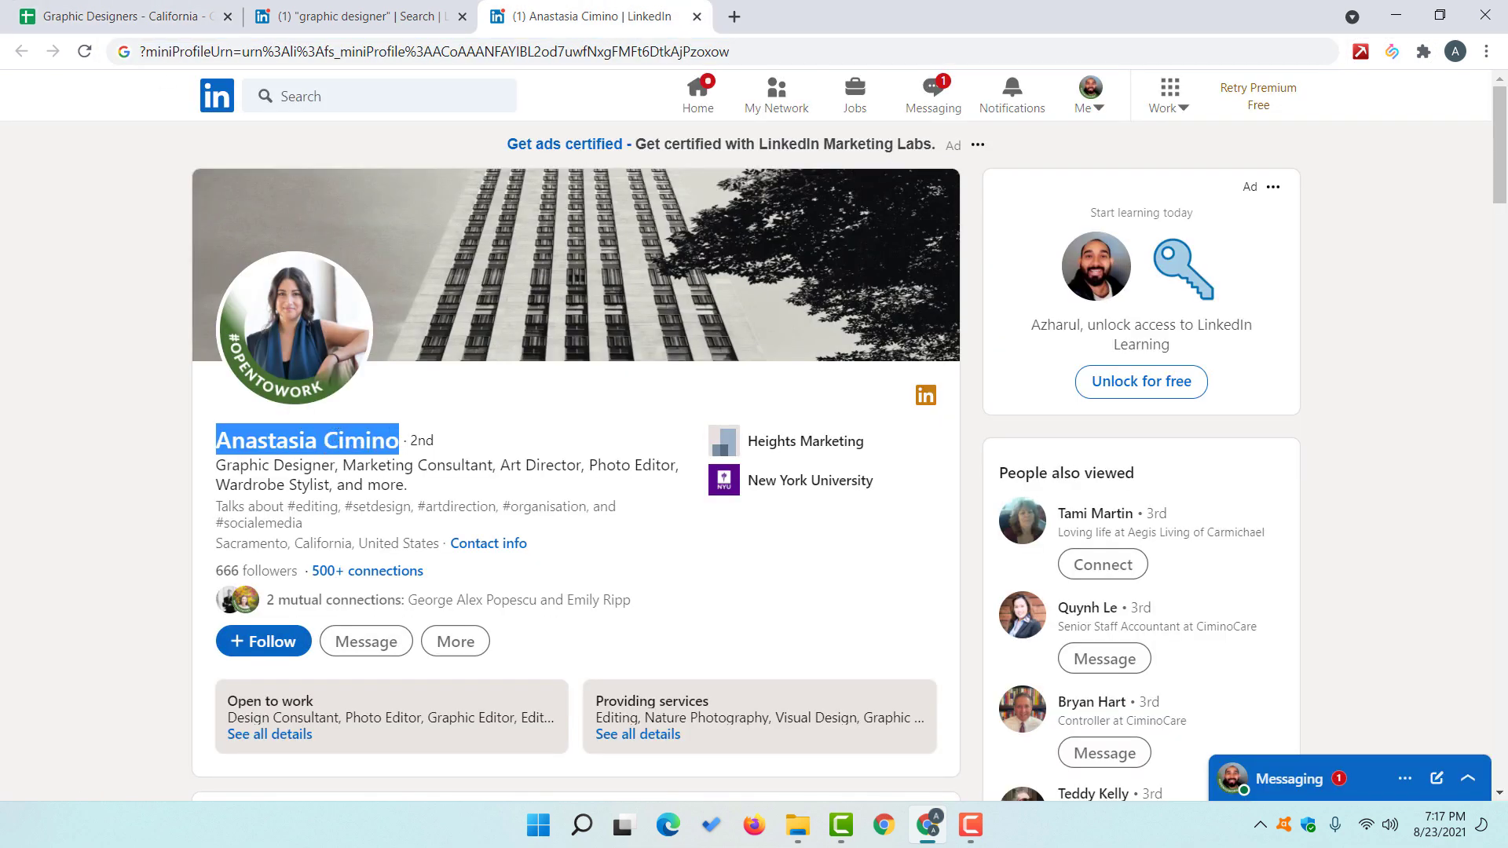
{"action": "left_click", "coordinate": [126, 16]}
{"action": "left_click", "coordinate": [118, 277]}
{"action": "key", "text": "ctrl+v"}
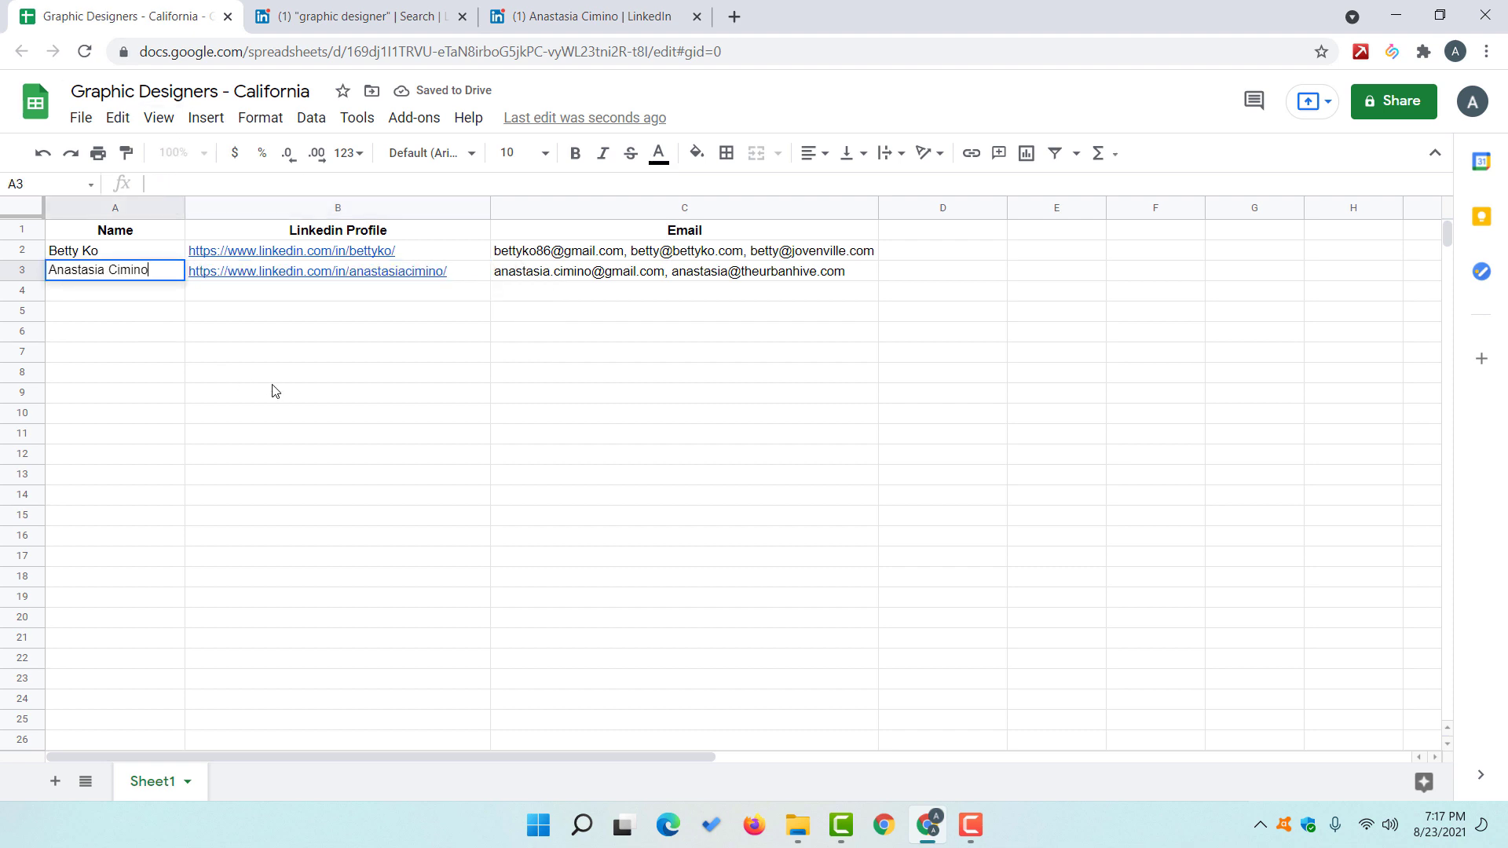
{"action": "left_click", "coordinate": [273, 390]}
{"action": "left_click", "coordinate": [675, 18]}
Step: Close her profile and open the next designer from the search results in a new tab
{"action": "left_click", "coordinate": [697, 17]}
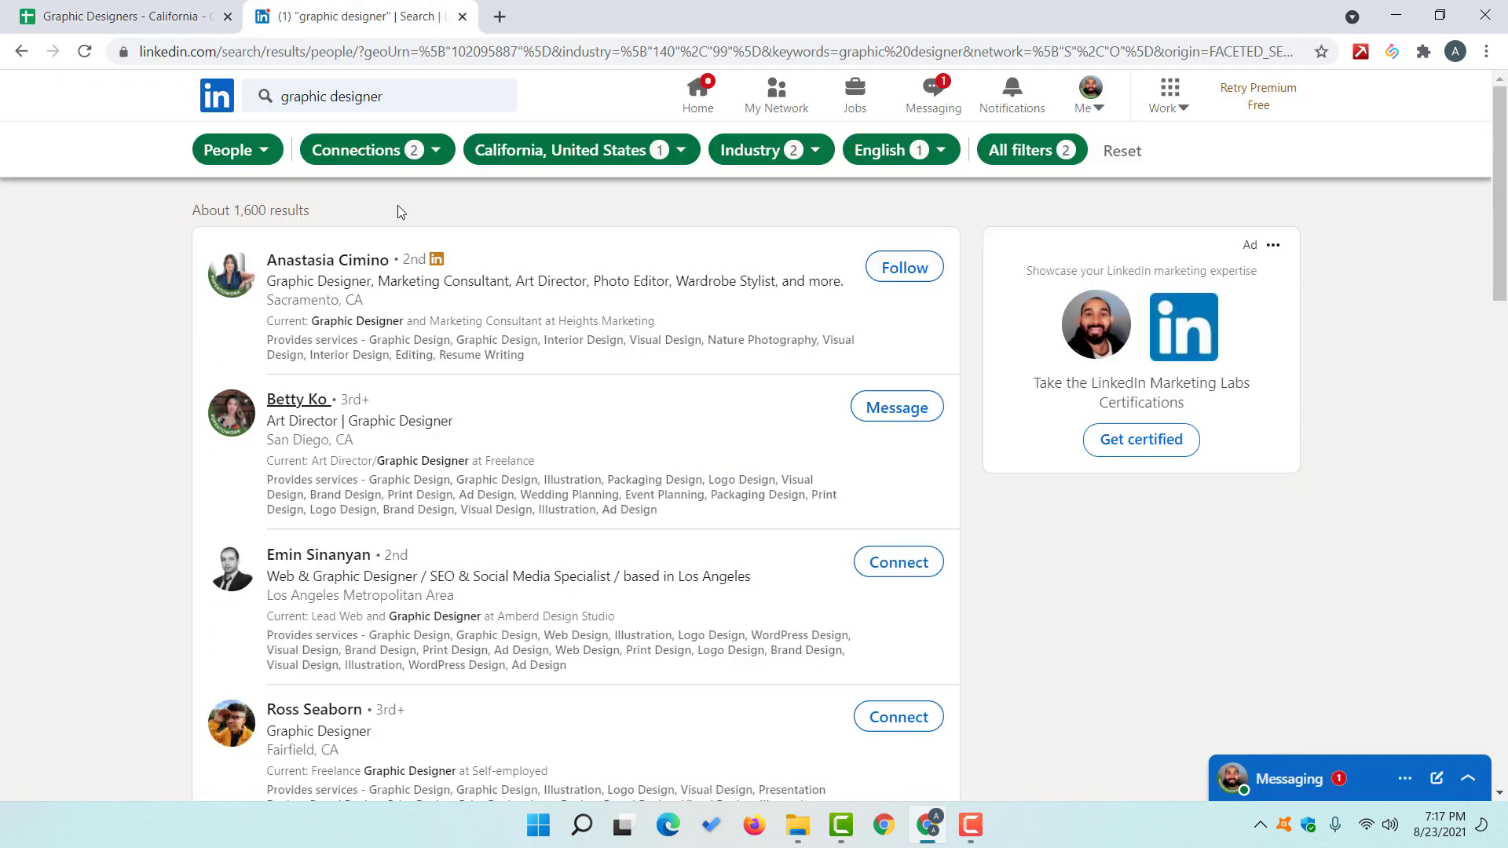
{"action": "scroll", "coordinate": [116, 414], "scroll_direction": "down", "scroll_amount": 1}
{"action": "right_click", "coordinate": [318, 459]}
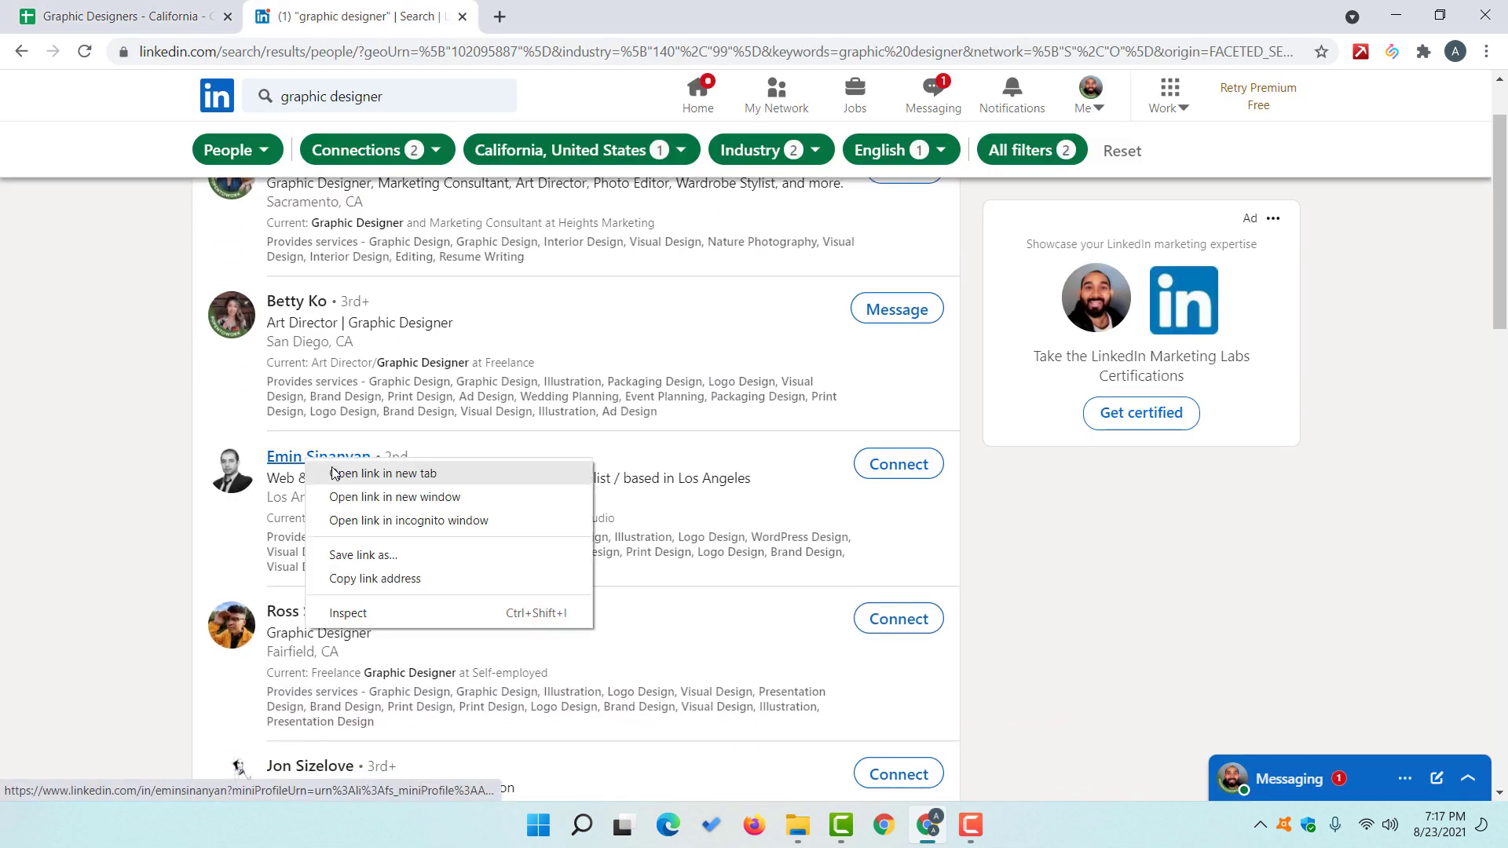
{"action": "left_click", "coordinate": [337, 472]}
{"action": "left_click", "coordinate": [610, 18]}
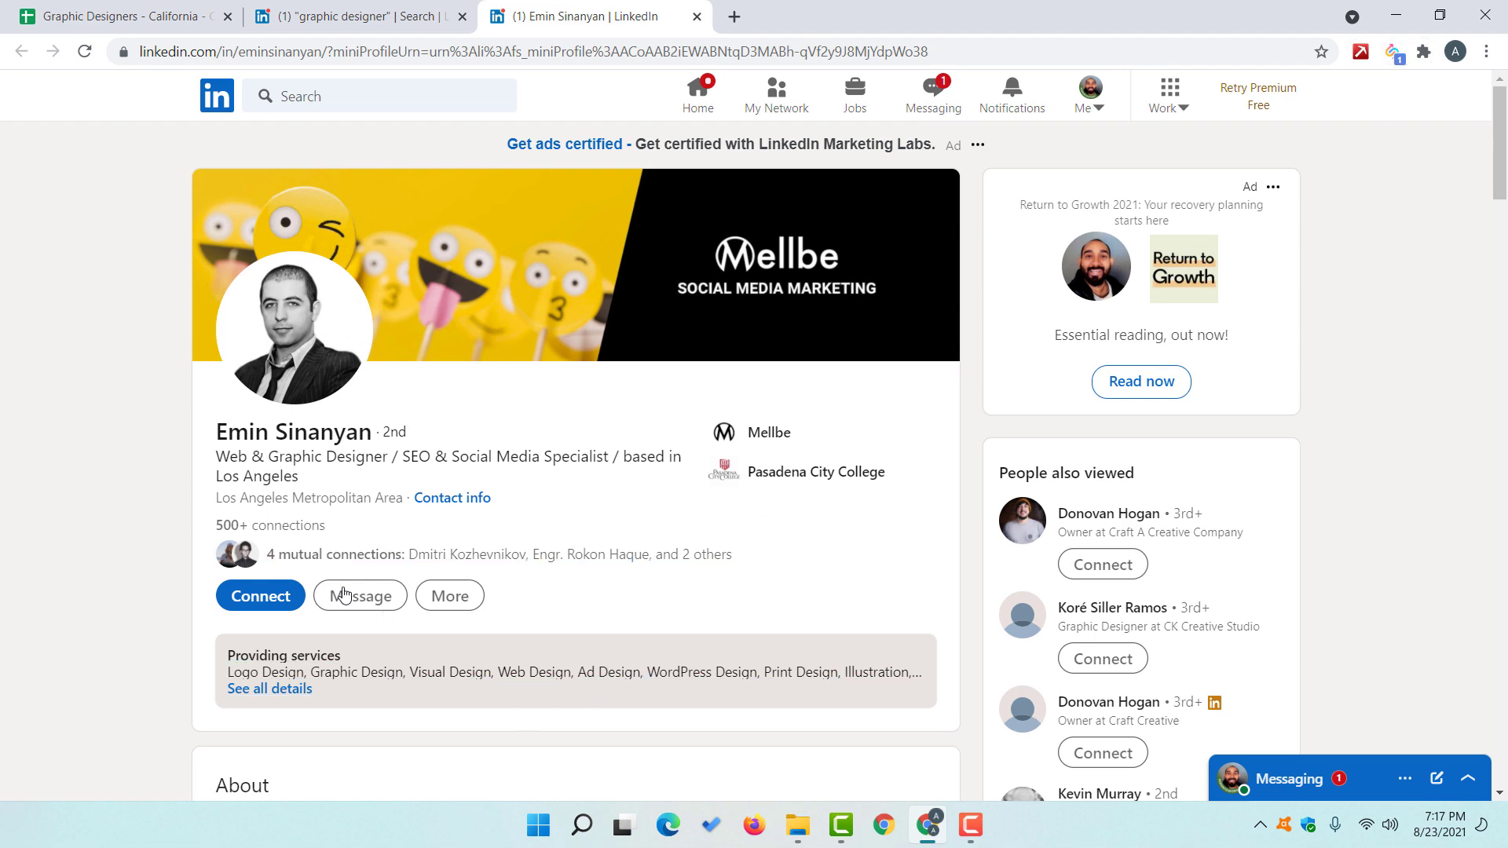
Step: Add the third designer as a SalesQL lead to show his personal email and phone
{"action": "scroll", "coordinate": [646, 417], "scroll_direction": "down", "scroll_amount": 6}
{"action": "scroll", "coordinate": [646, 417], "scroll_direction": "up", "scroll_amount": 6}
{"action": "left_click", "coordinate": [1394, 53]}
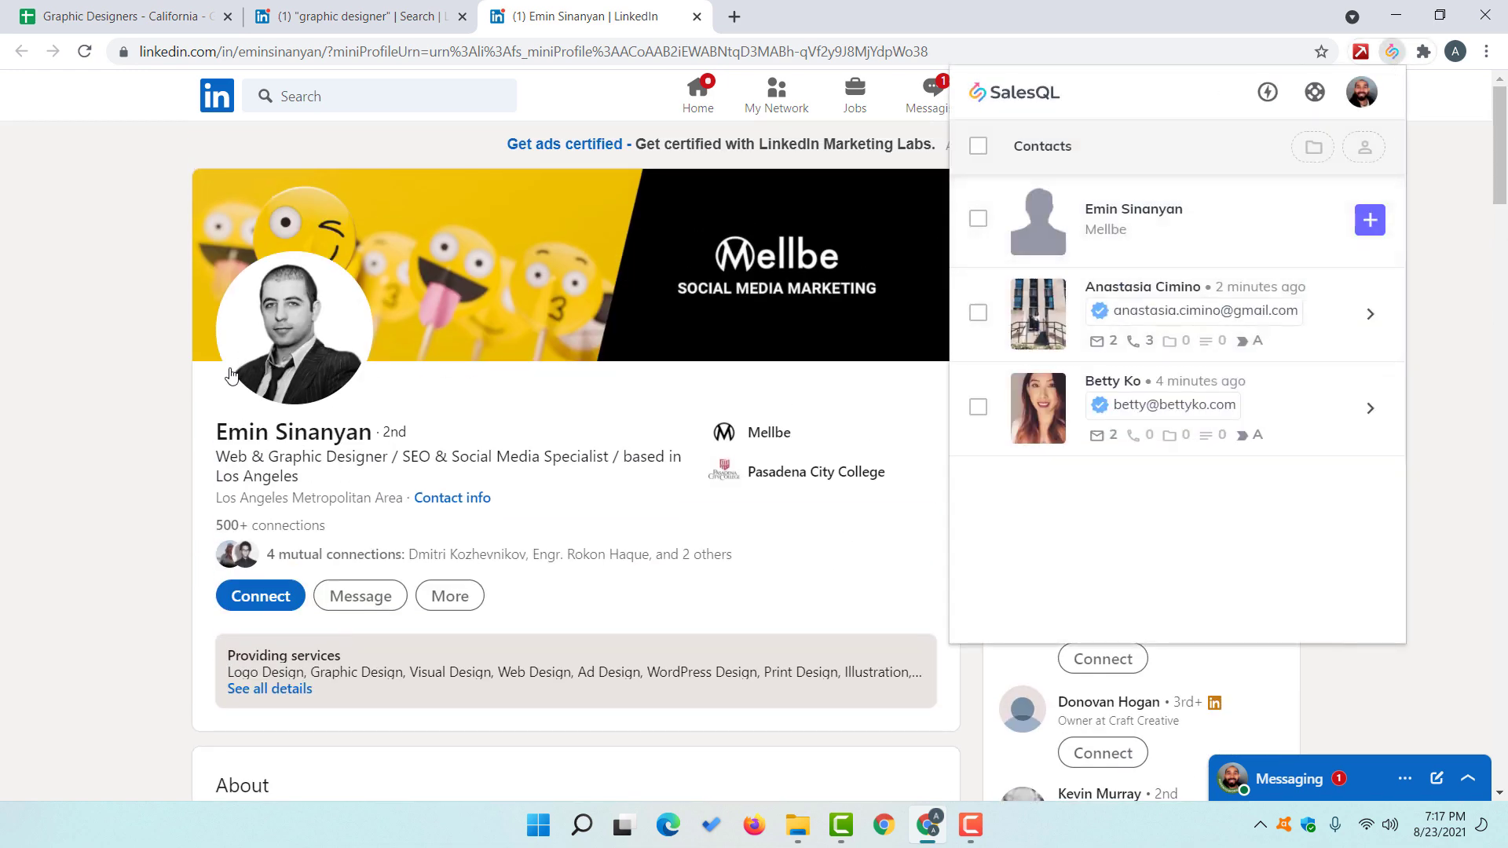
{"action": "left_click", "coordinate": [1376, 227]}
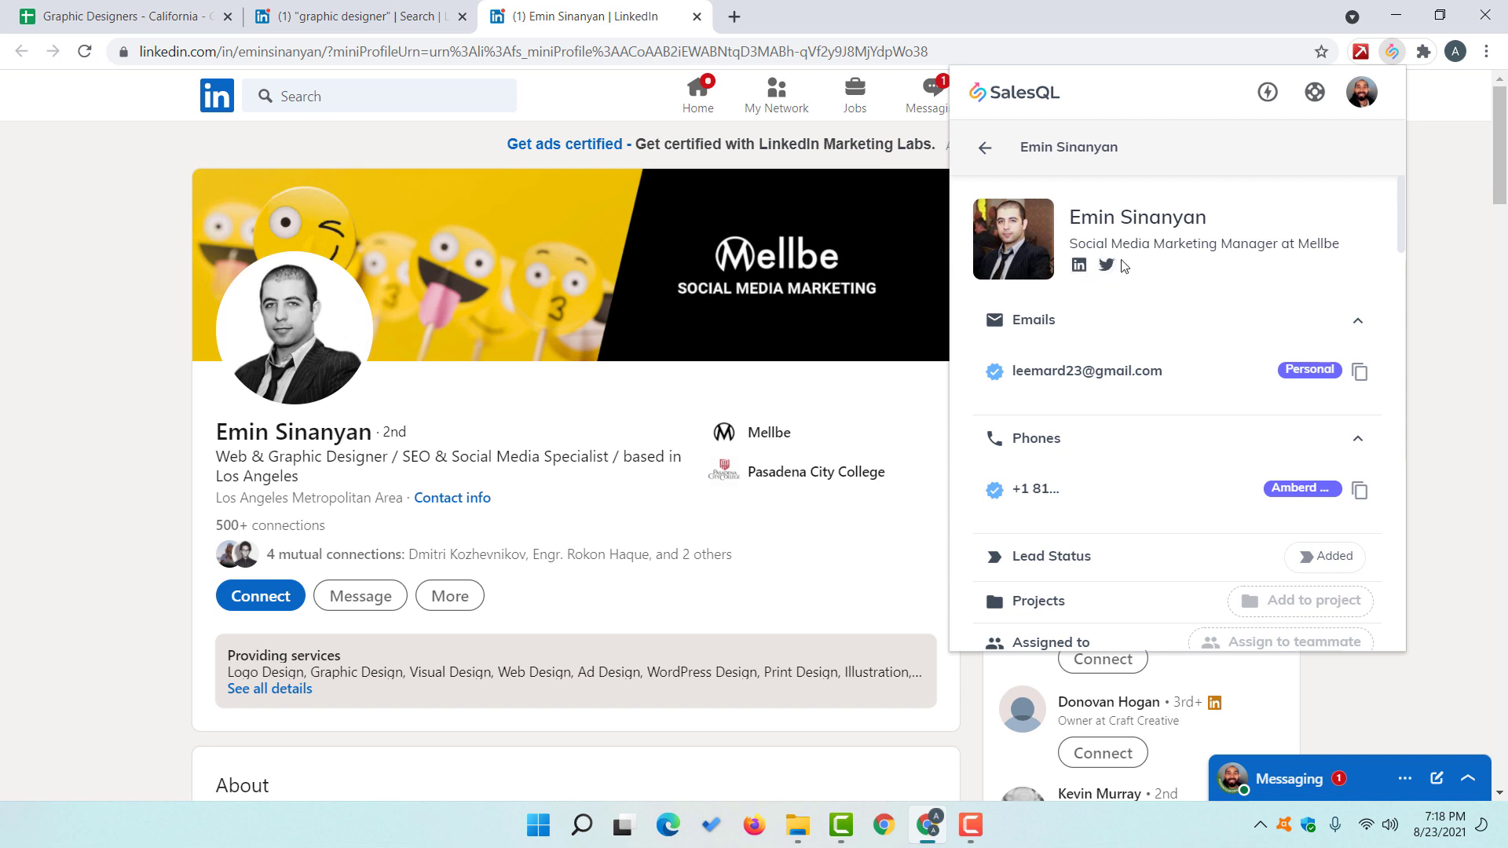
{"action": "scroll", "coordinate": [1029, 482], "scroll_direction": "down", "scroll_amount": 1}
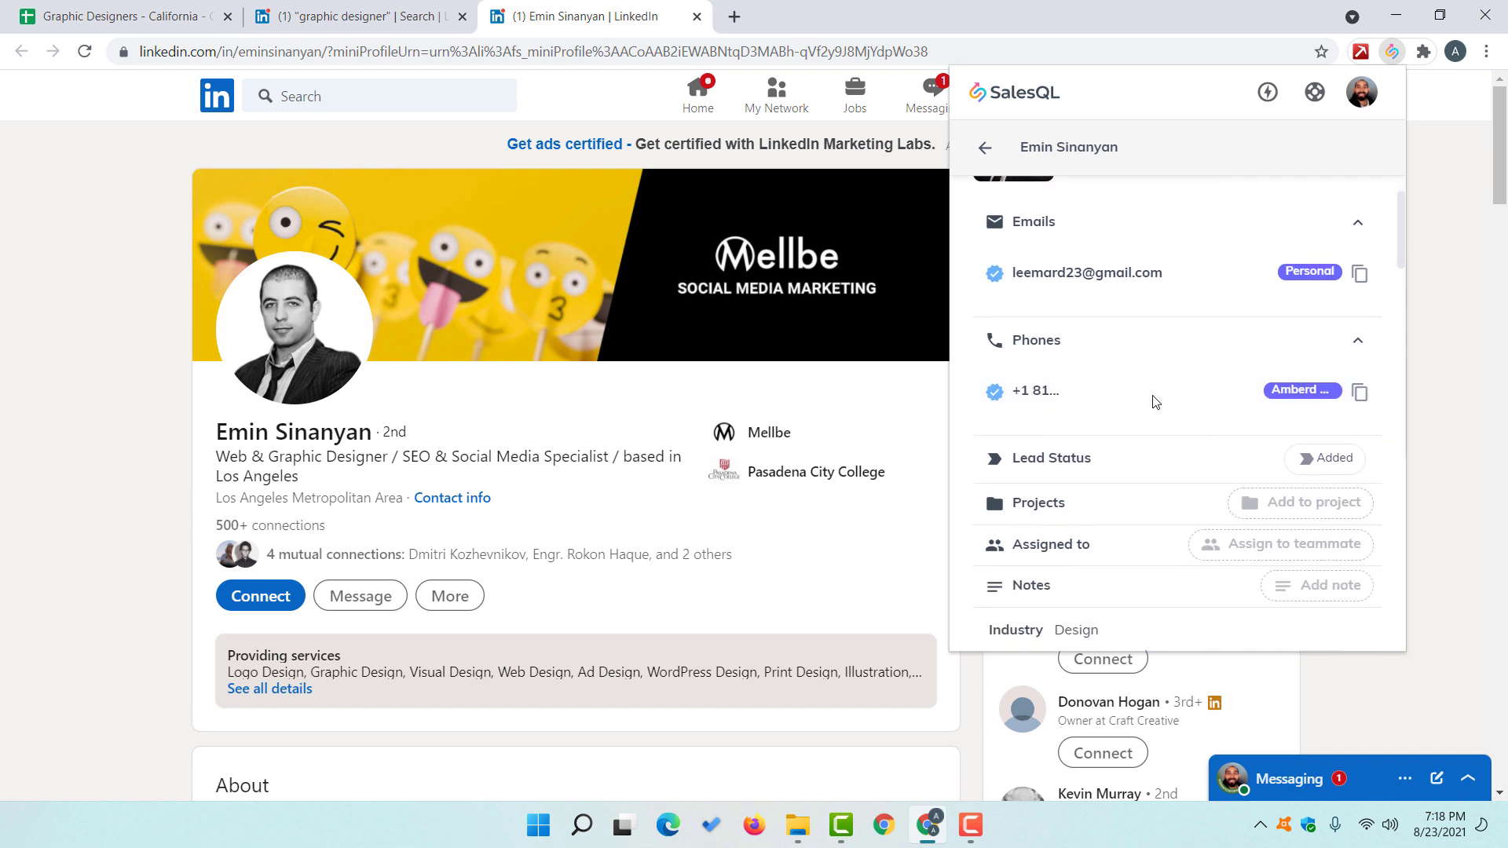
{"action": "scroll", "coordinate": [1176, 368], "scroll_direction": "up", "scroll_amount": 1}
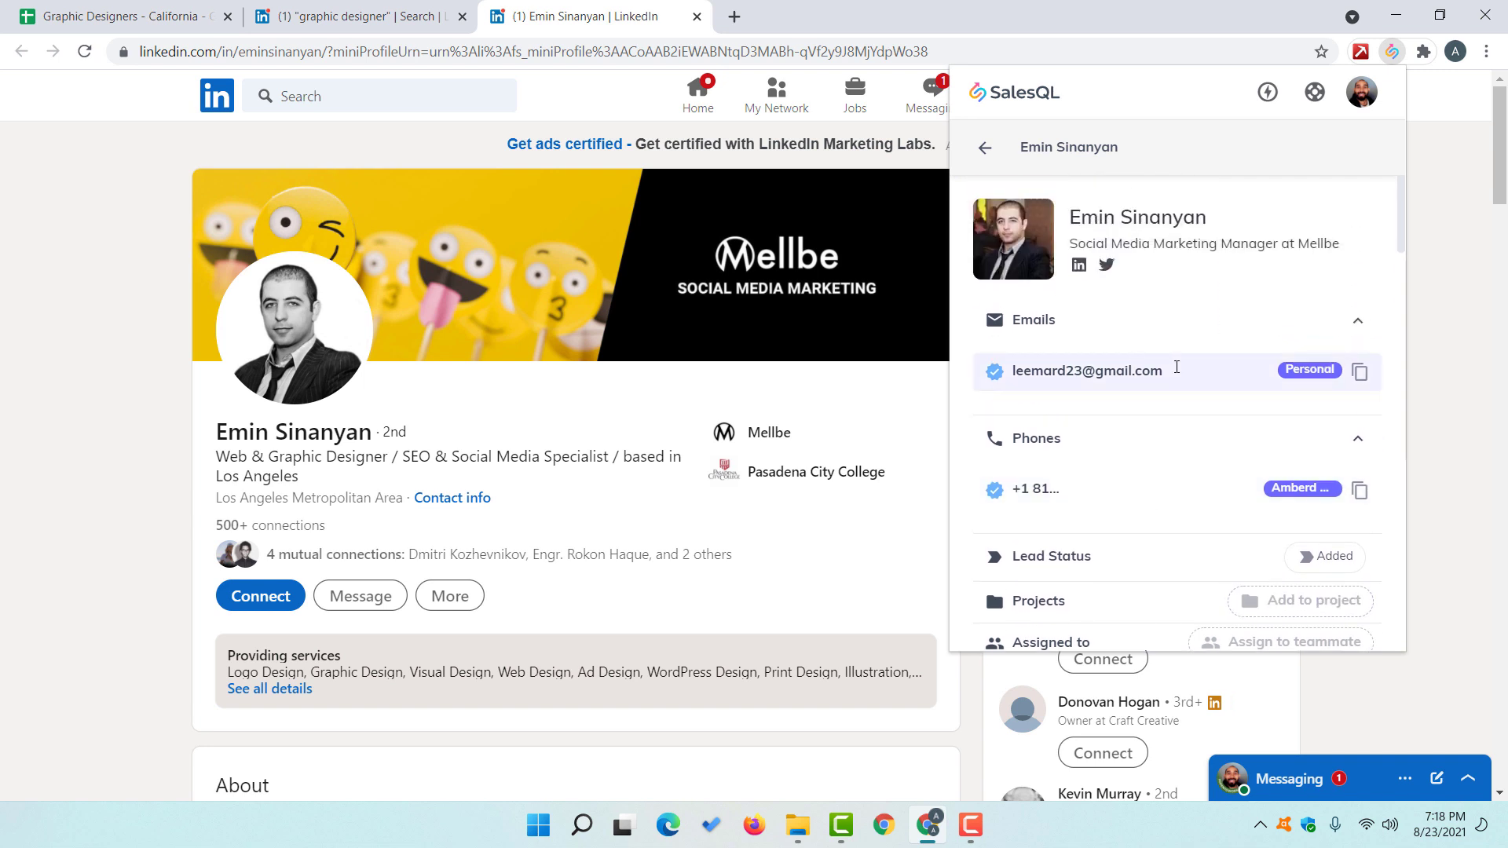
Step: Copy his personal email from SalesQL into C4, then return to his profile
{"action": "left_click", "coordinate": [1358, 372]}
{"action": "left_click", "coordinate": [179, 15]}
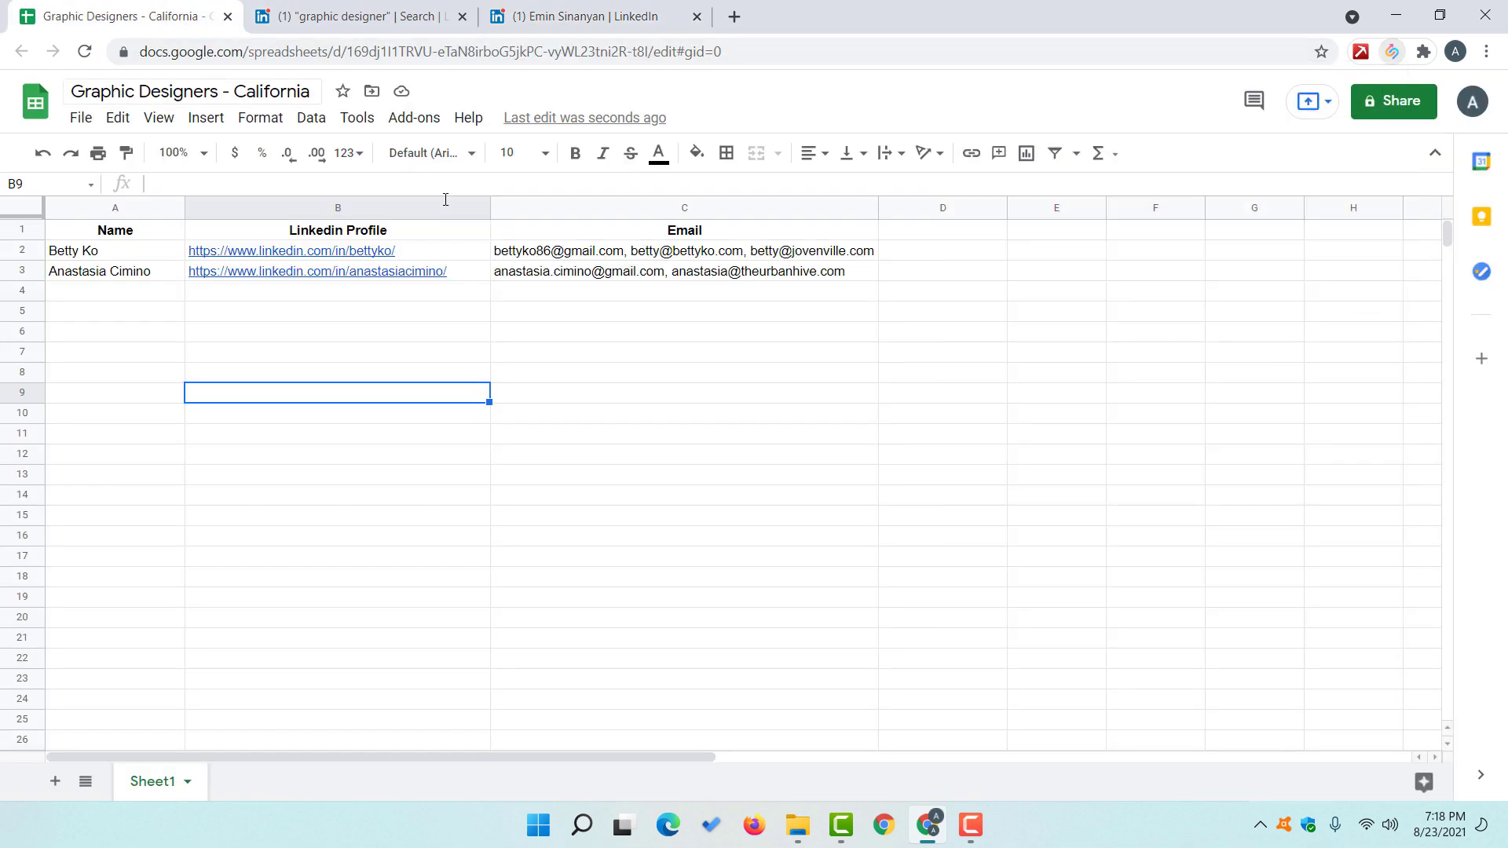
{"action": "left_click", "coordinate": [599, 292]}
{"action": "key", "text": "ctrl+v"}
{"action": "left_click", "coordinate": [606, 353]}
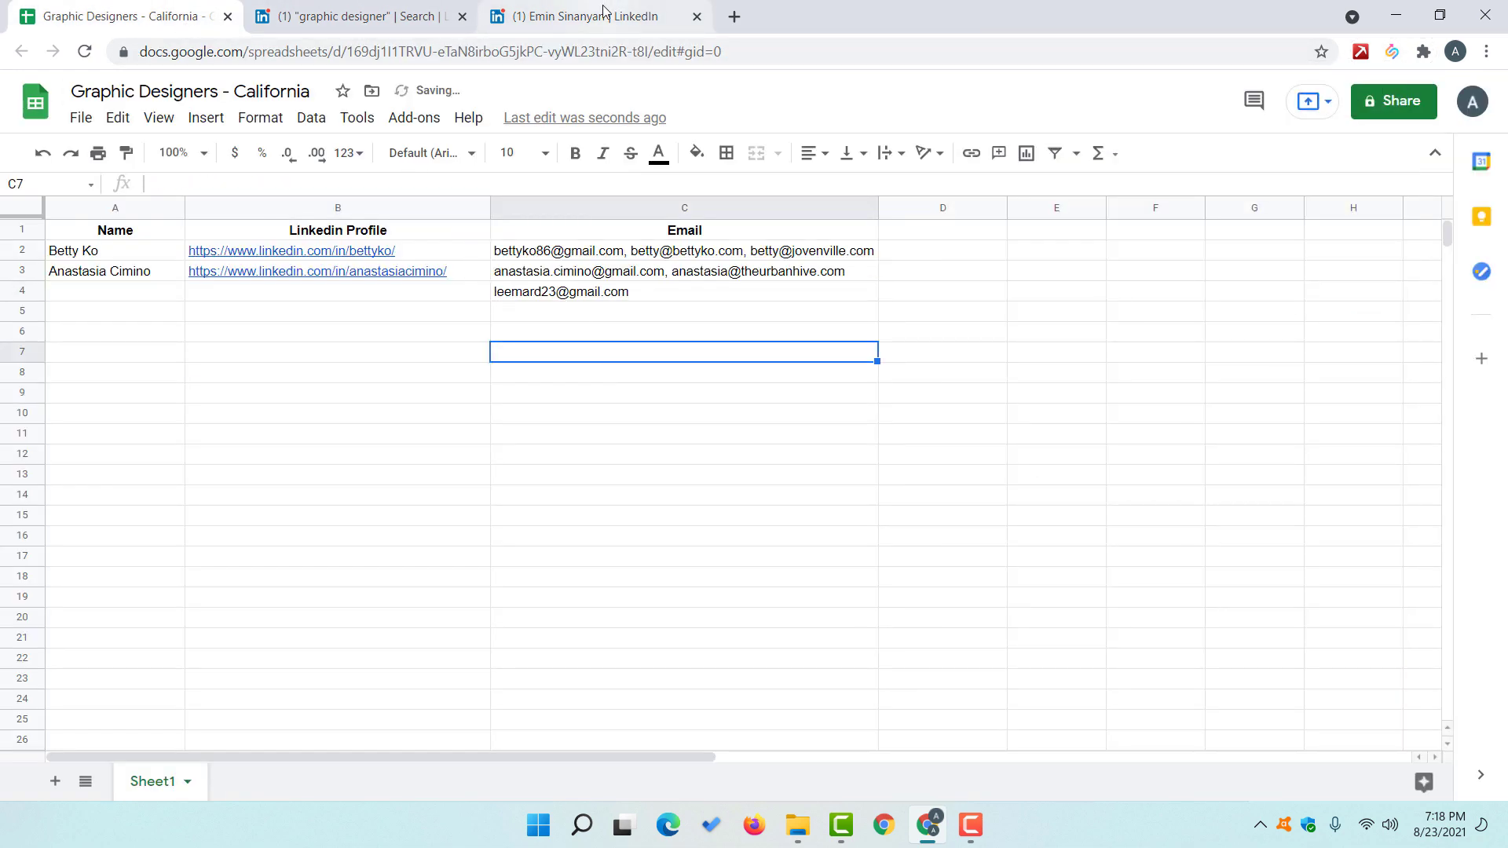
{"action": "left_click", "coordinate": [604, 16]}
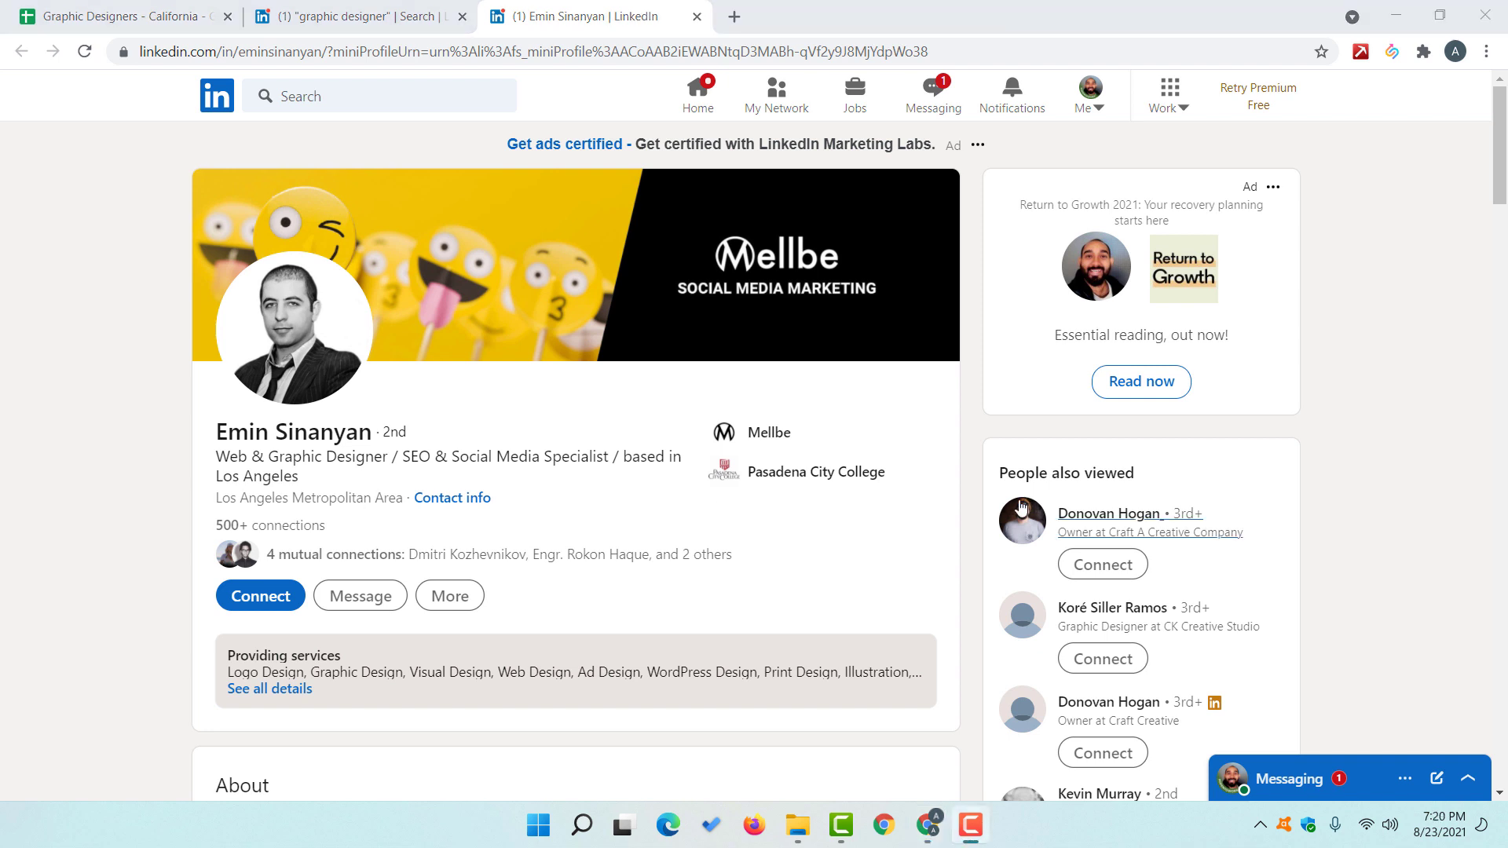
Step: View the SalesQL plan usage (3 of 100 requests) and return to the Graphic Designers sheet
{"action": "left_click", "coordinate": [1395, 59]}
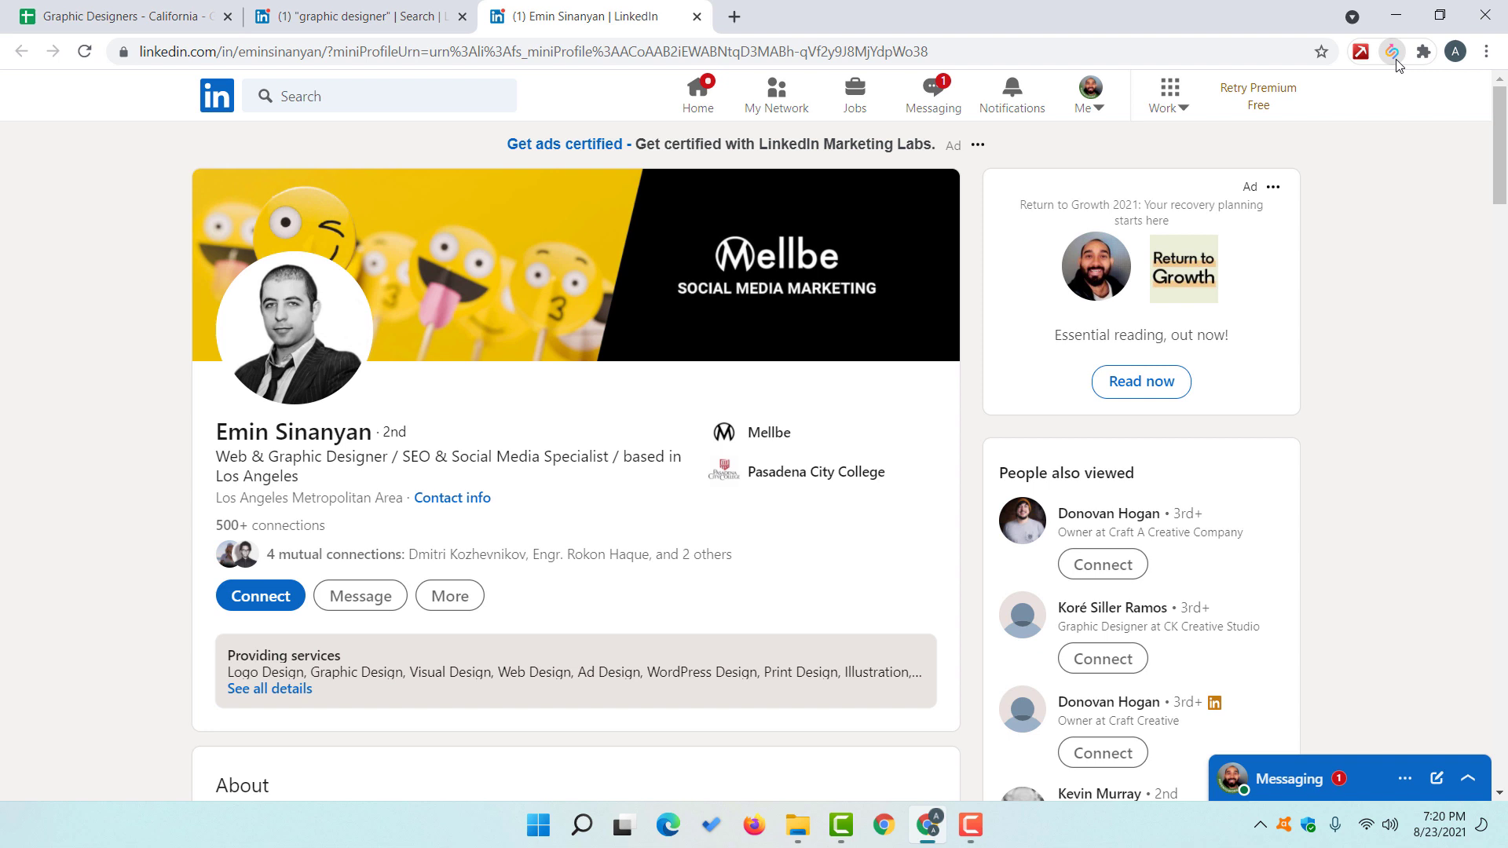
{"action": "left_click", "coordinate": [1393, 53]}
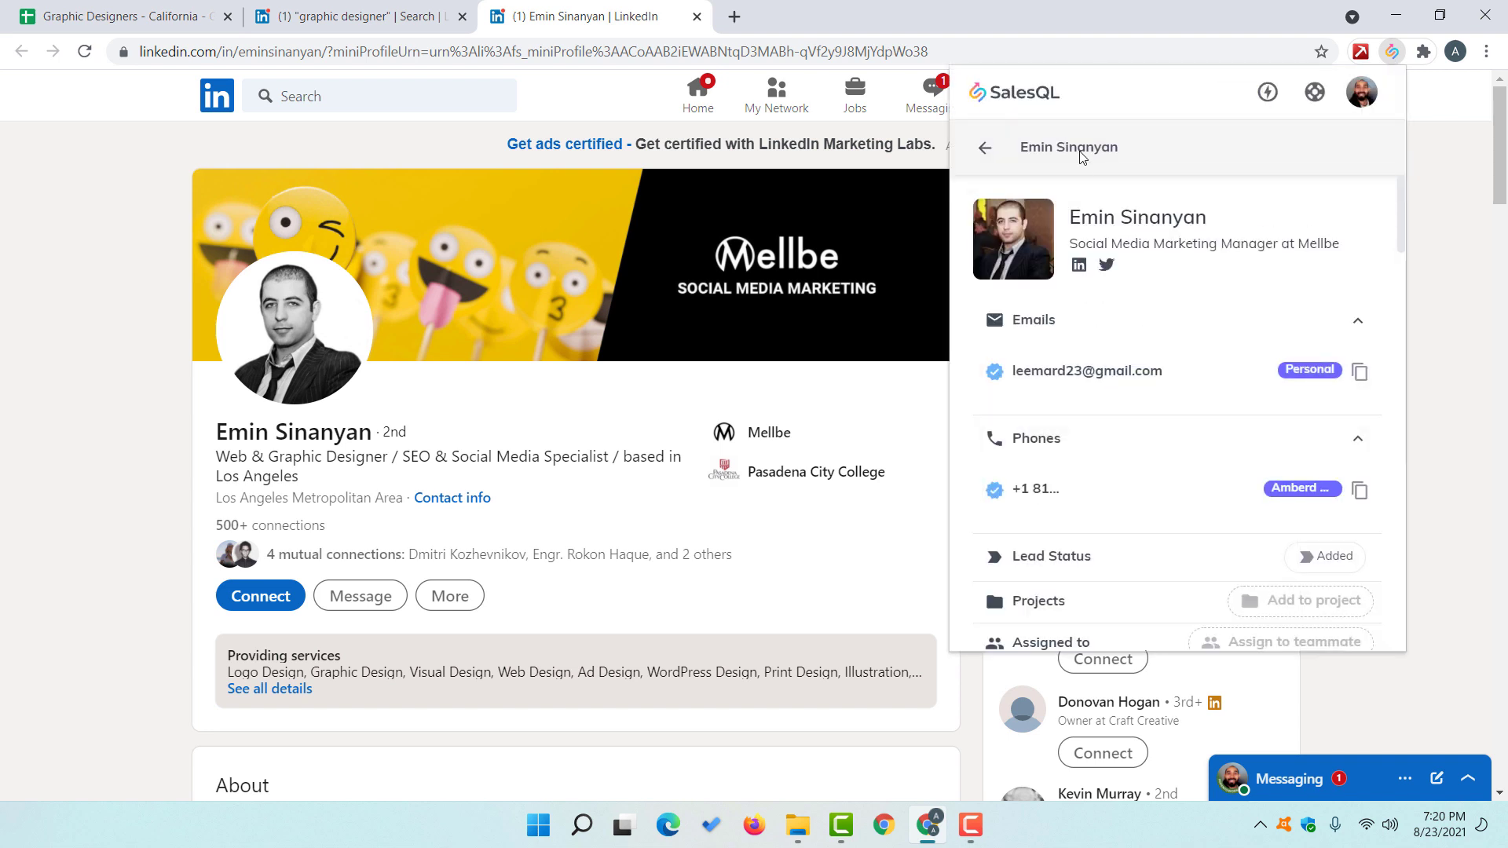
{"action": "left_click", "coordinate": [1366, 106]}
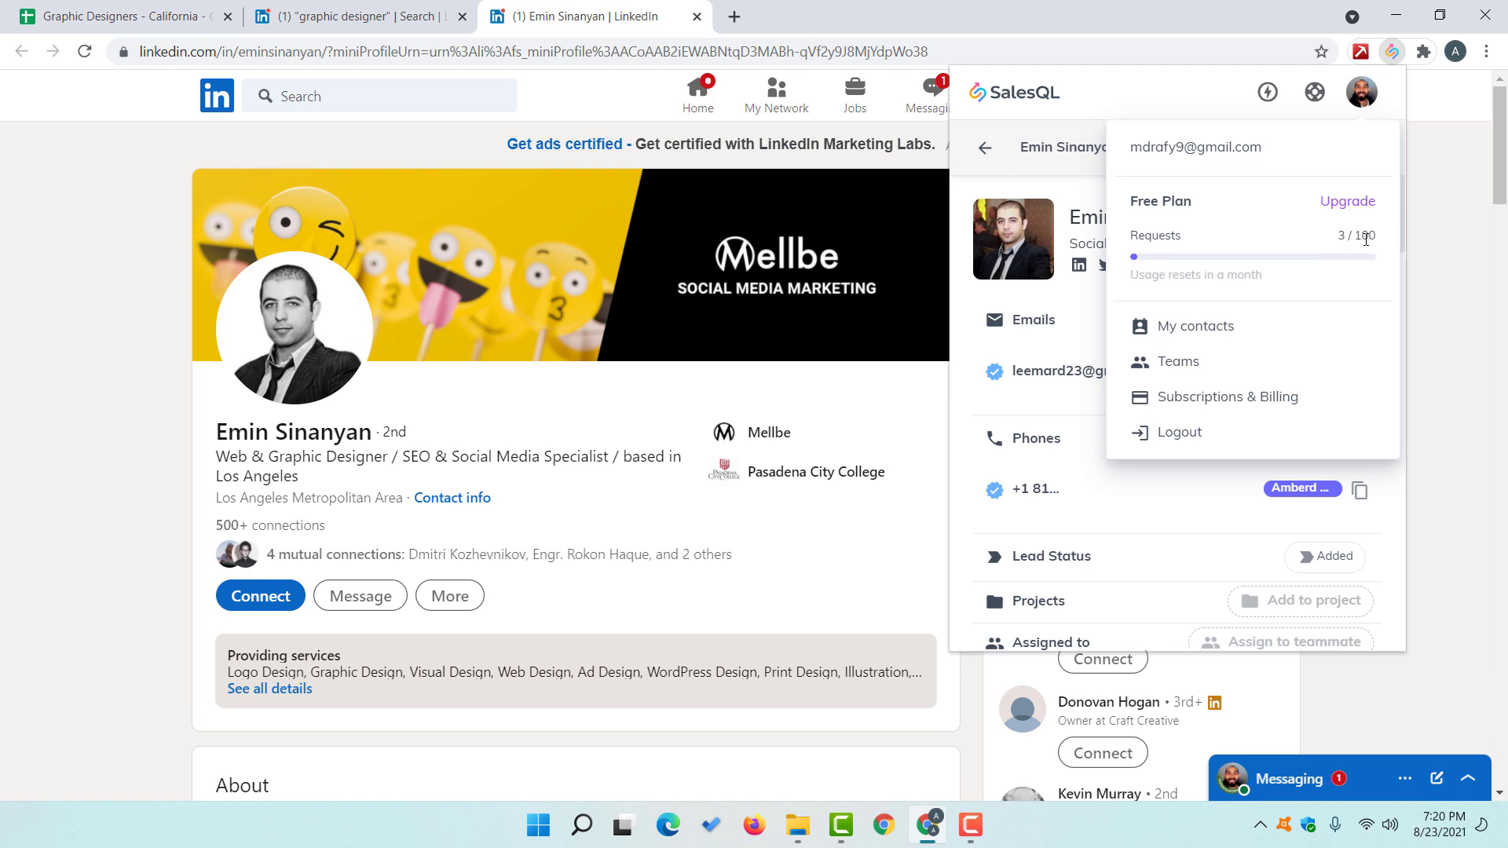
{"action": "left_click", "coordinate": [79, 16]}
{"action": "left_click", "coordinate": [617, 292]}
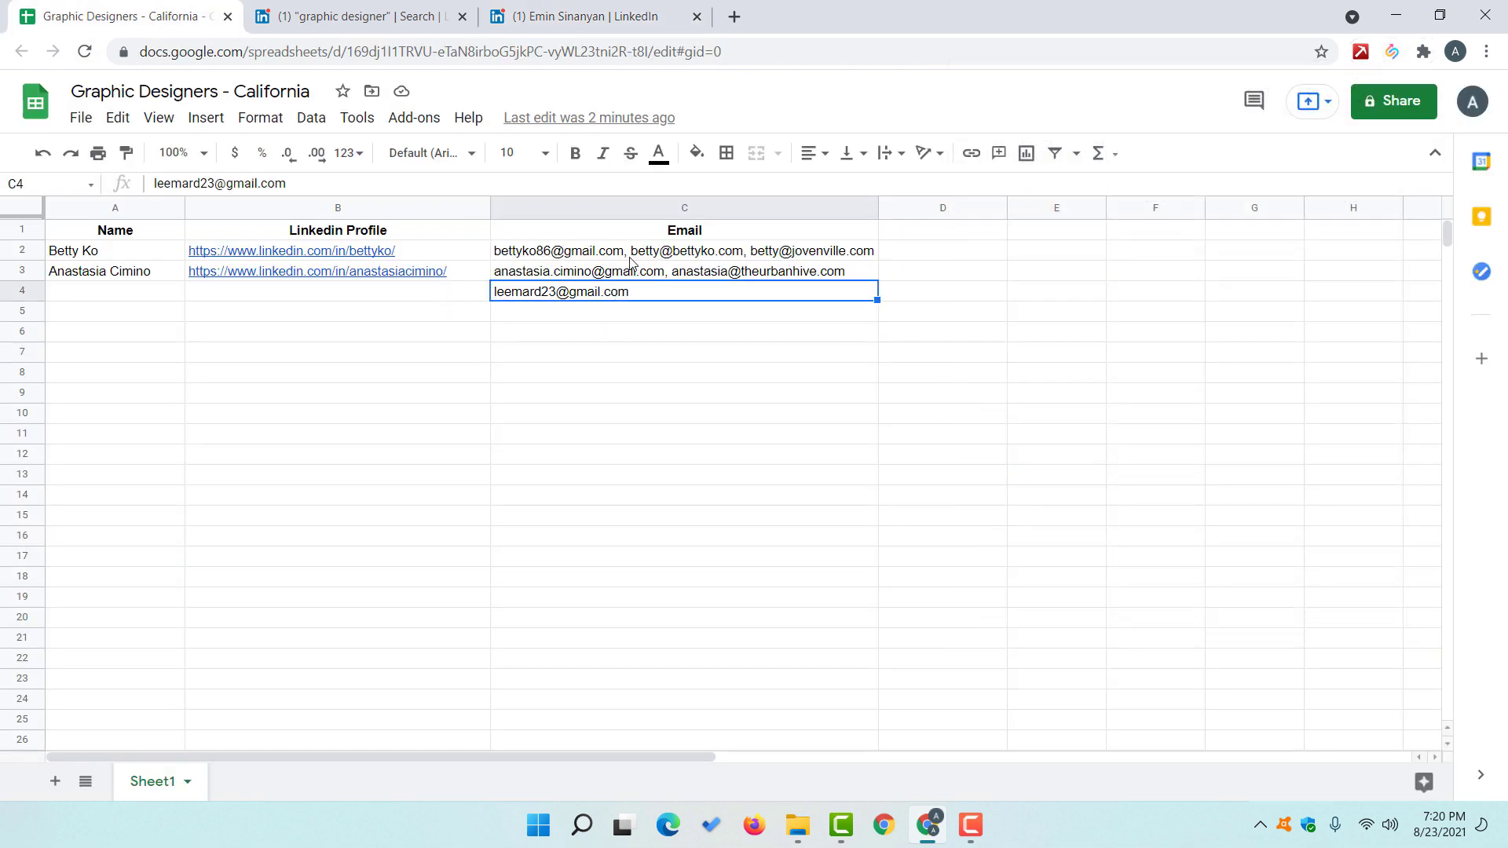
{"action": "left_click_drag", "start_coordinate": [662, 252], "coordinate": [666, 290]}
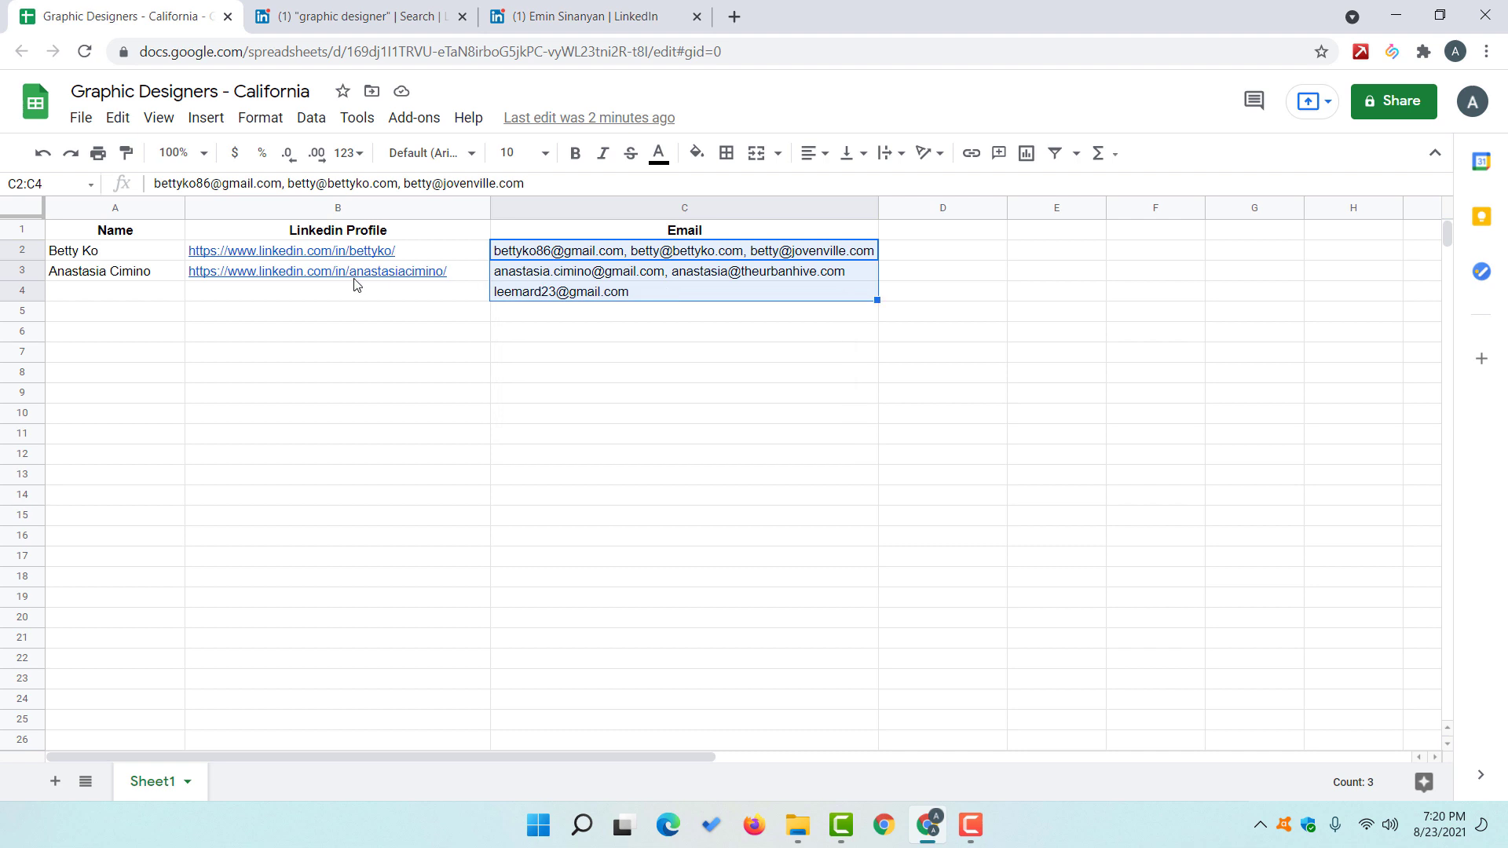
{"action": "left_click", "coordinate": [435, 292]}
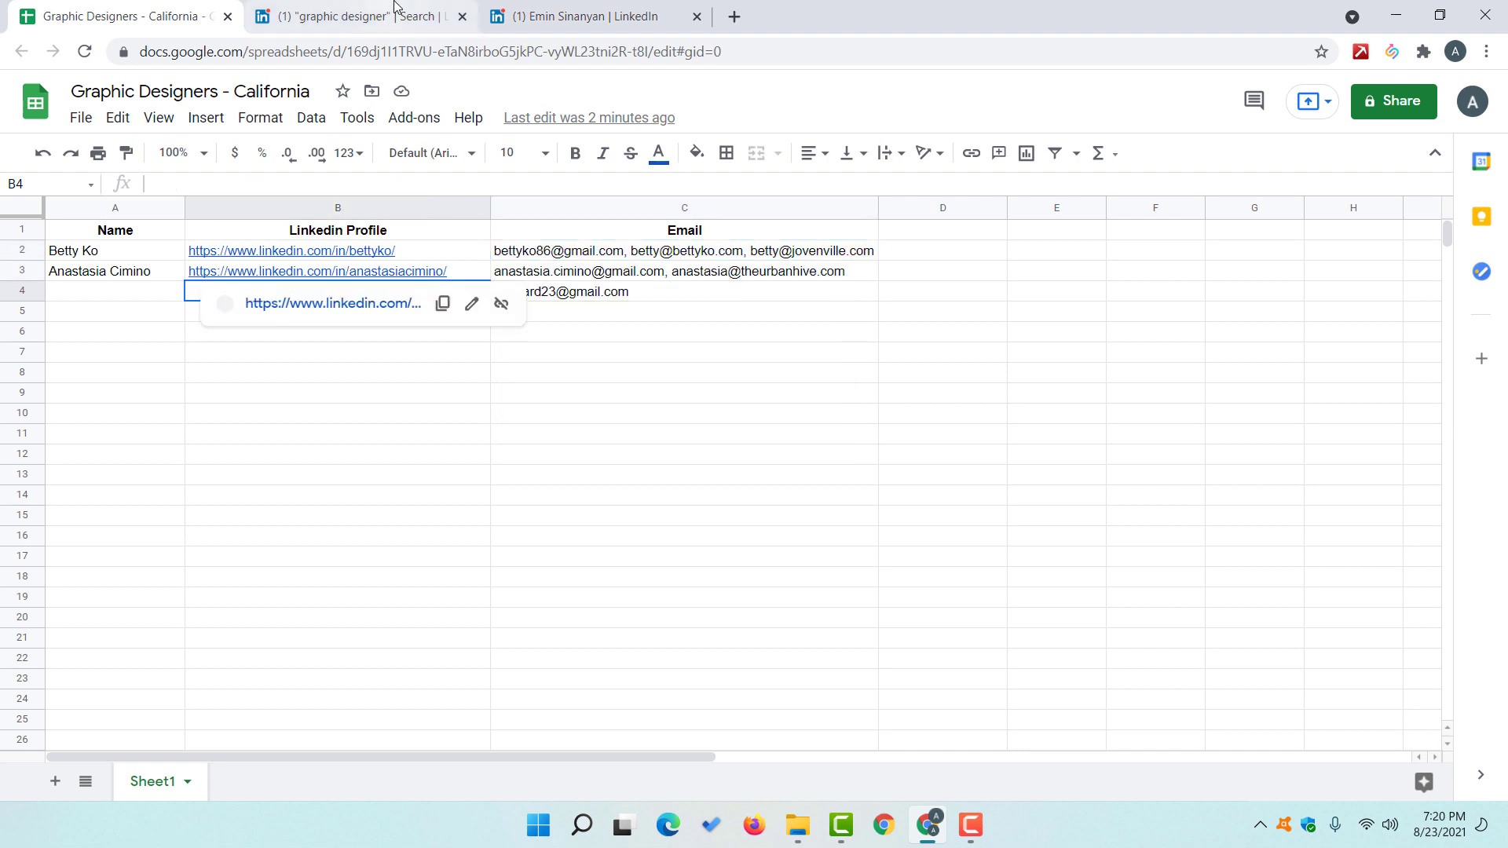
{"action": "left_click", "coordinate": [592, 11]}
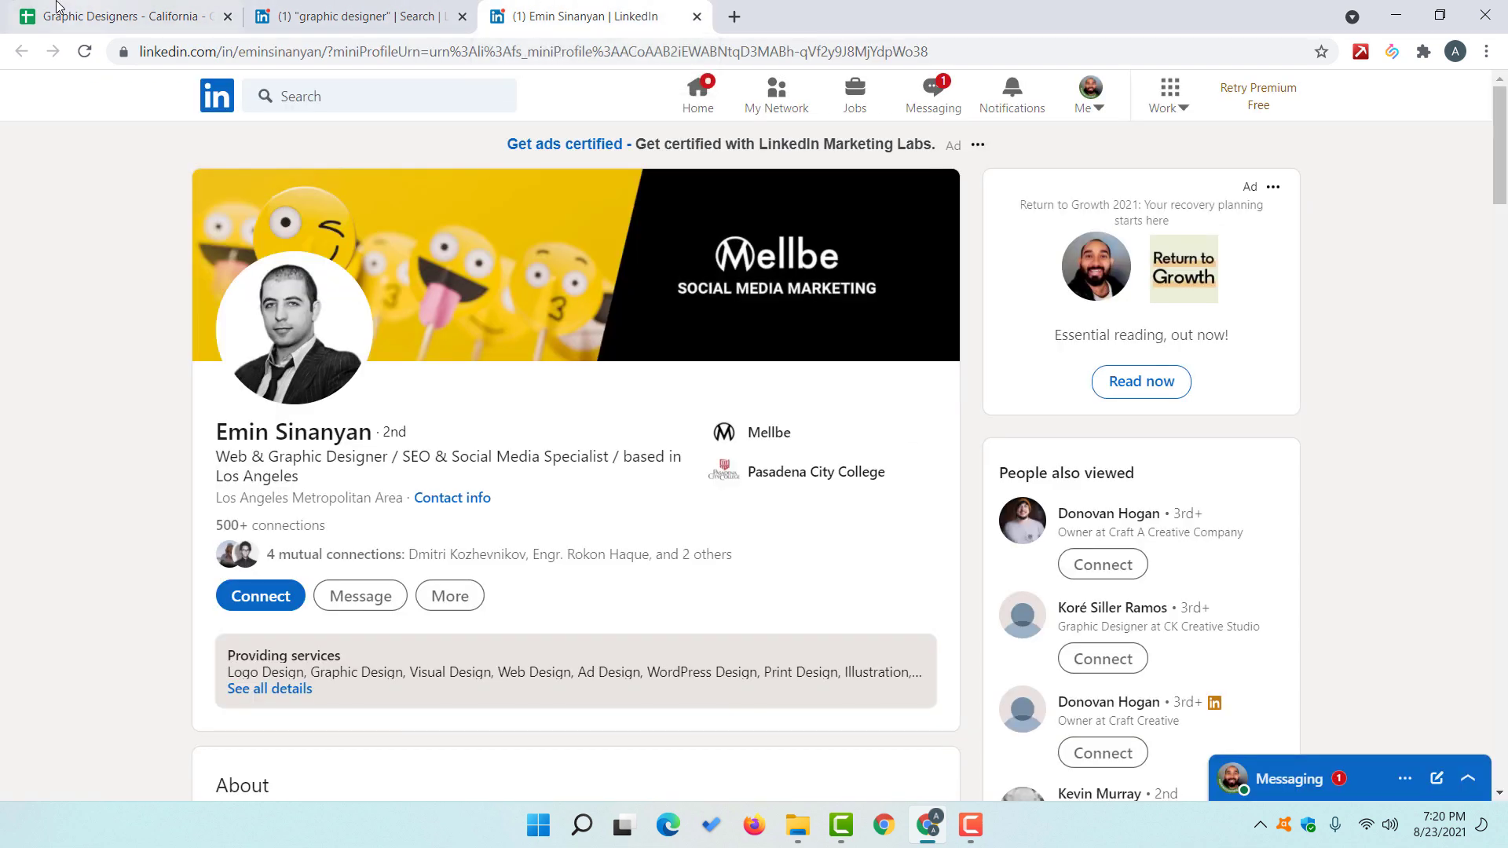
{"action": "left_click", "coordinate": [141, 20]}
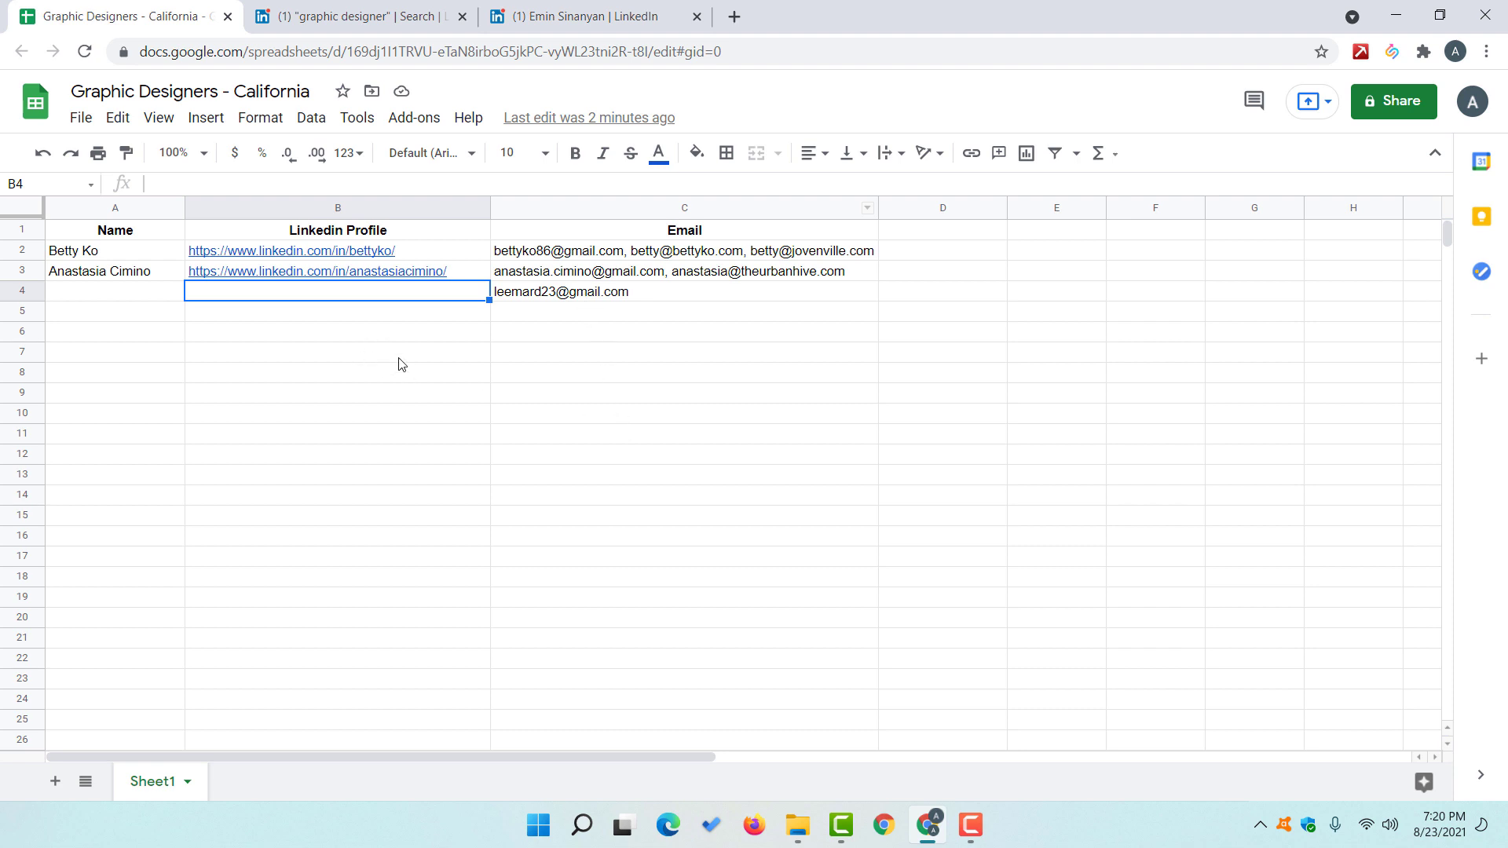